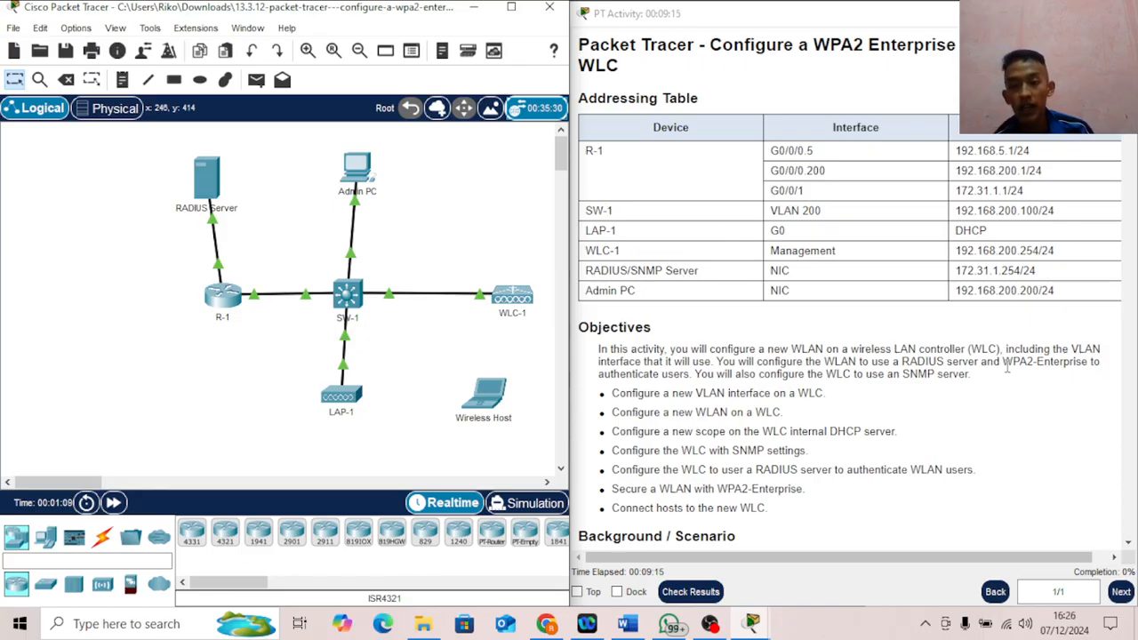
Step: Open Admin PC's Desktop tab with its window docked left beside the activity instructions
{"action": "scroll", "coordinate": [880, 449], "scroll_direction": "down", "scroll_amount": 3}
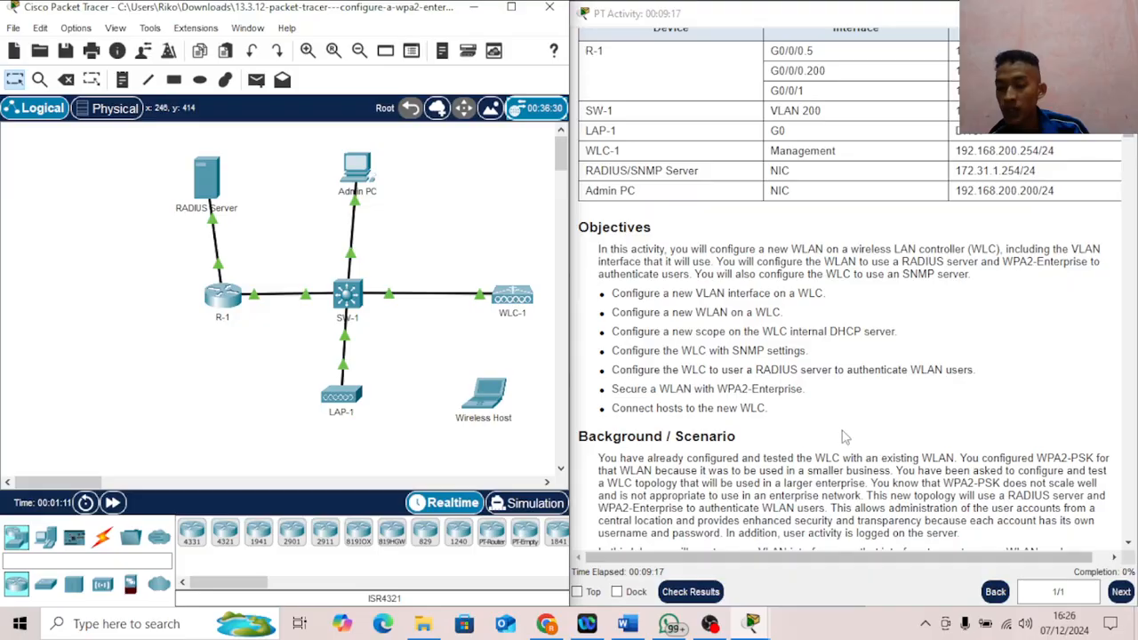
{"action": "scroll", "coordinate": [750, 347], "scroll_direction": "down", "scroll_amount": 7}
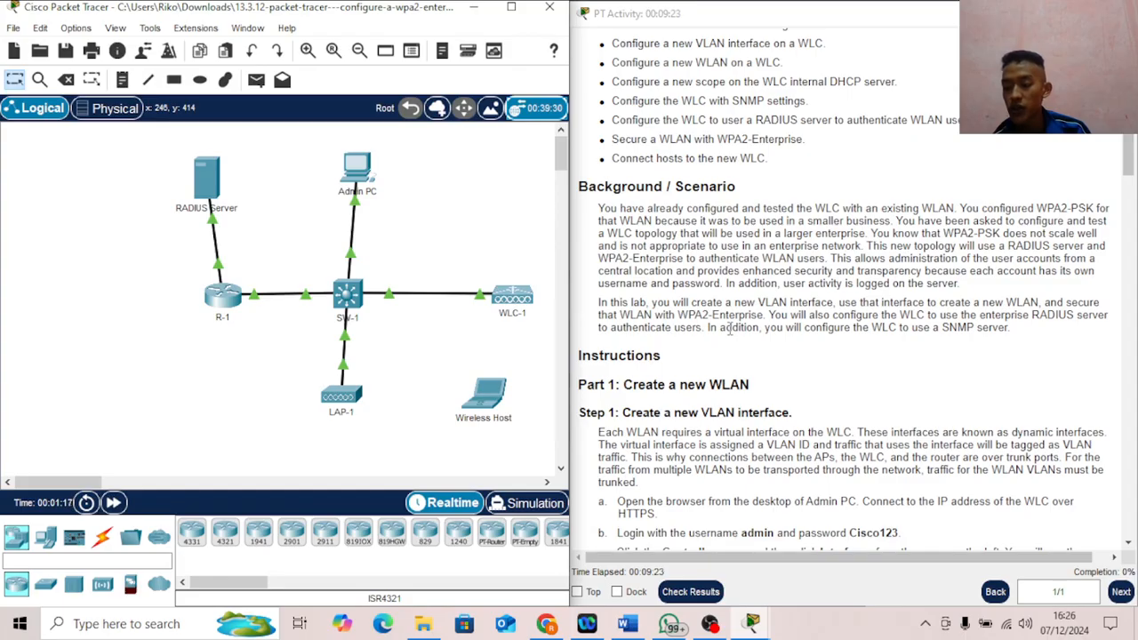
{"action": "scroll", "coordinate": [716, 369], "scroll_direction": "down", "scroll_amount": 7}
{"action": "scroll", "coordinate": [712, 372], "scroll_direction": "down", "scroll_amount": 7}
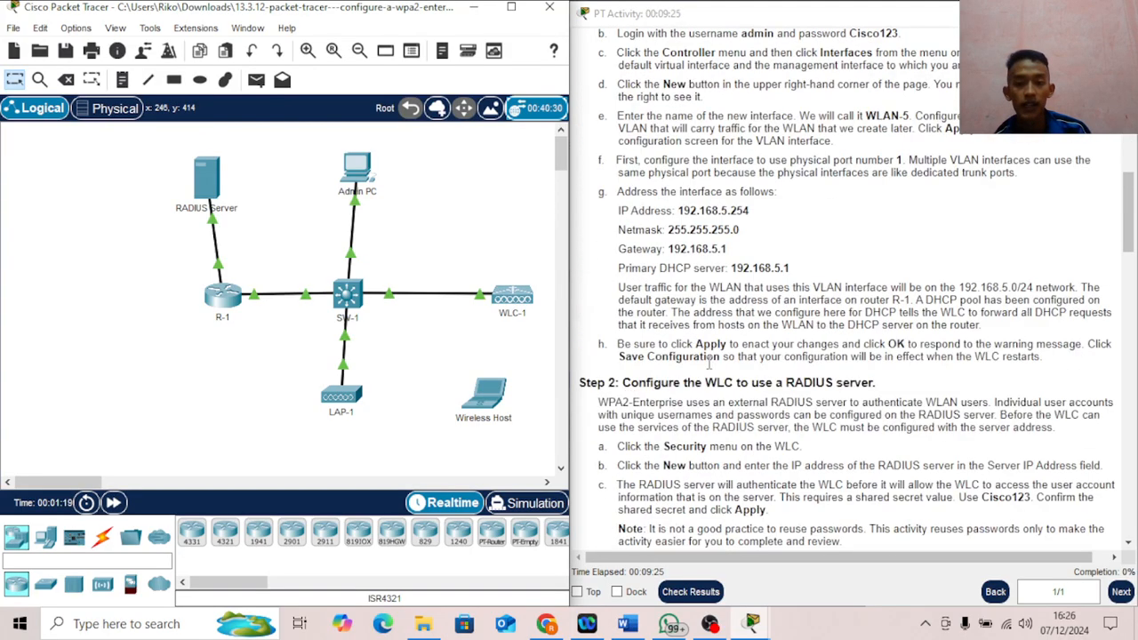
{"action": "scroll", "coordinate": [711, 369], "scroll_direction": "up", "scroll_amount": 6}
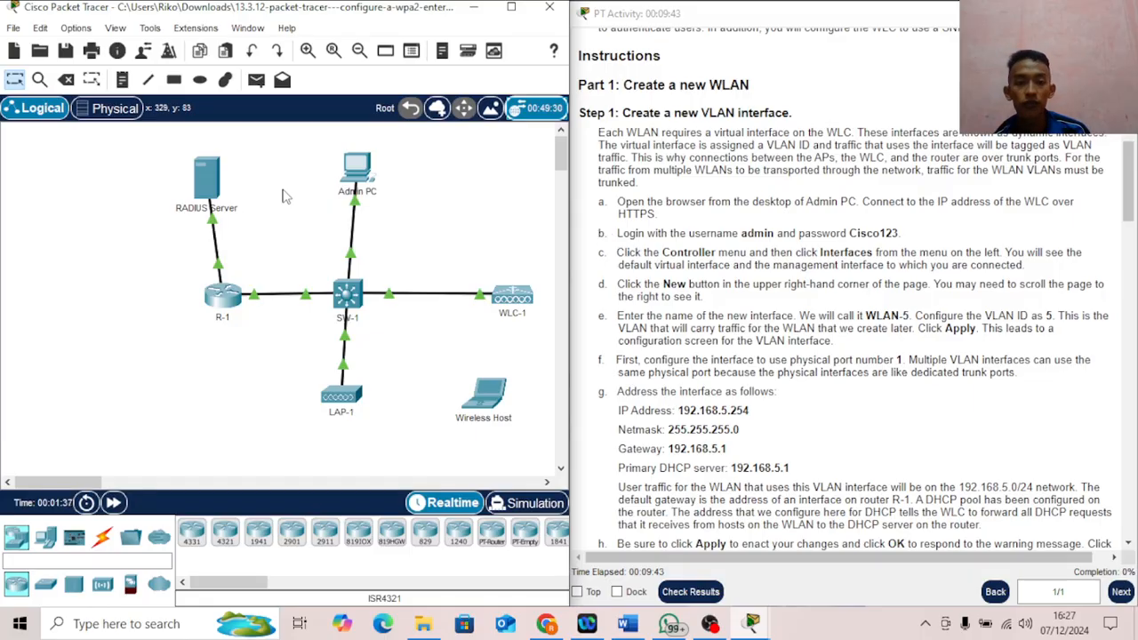
{"action": "left_click", "coordinate": [343, 179]}
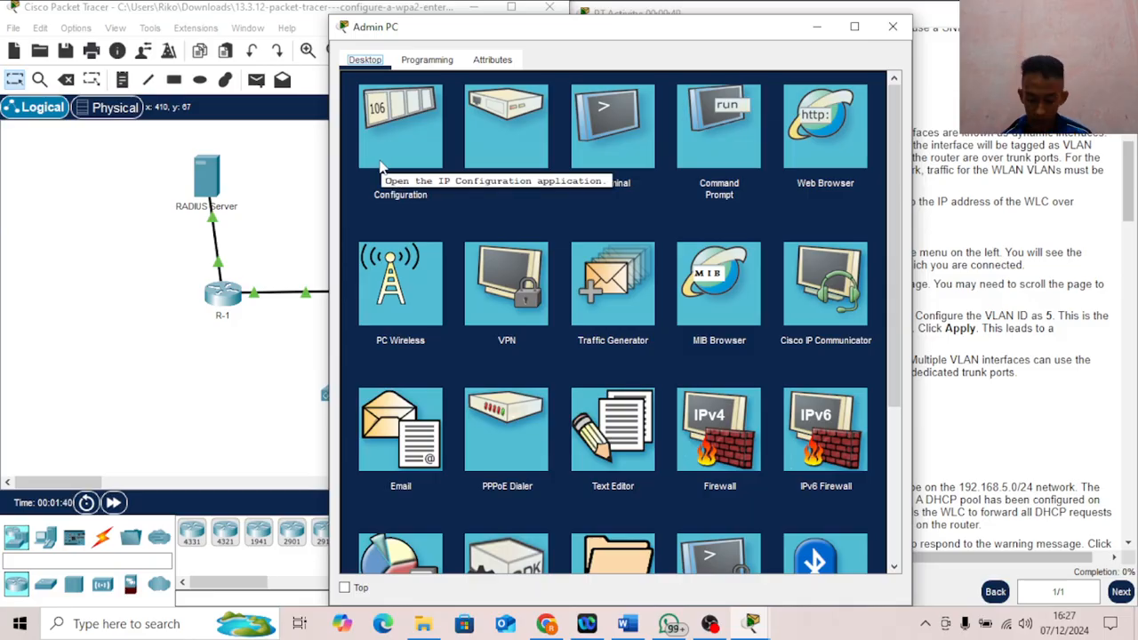
{"action": "key", "text": "super+Left"}
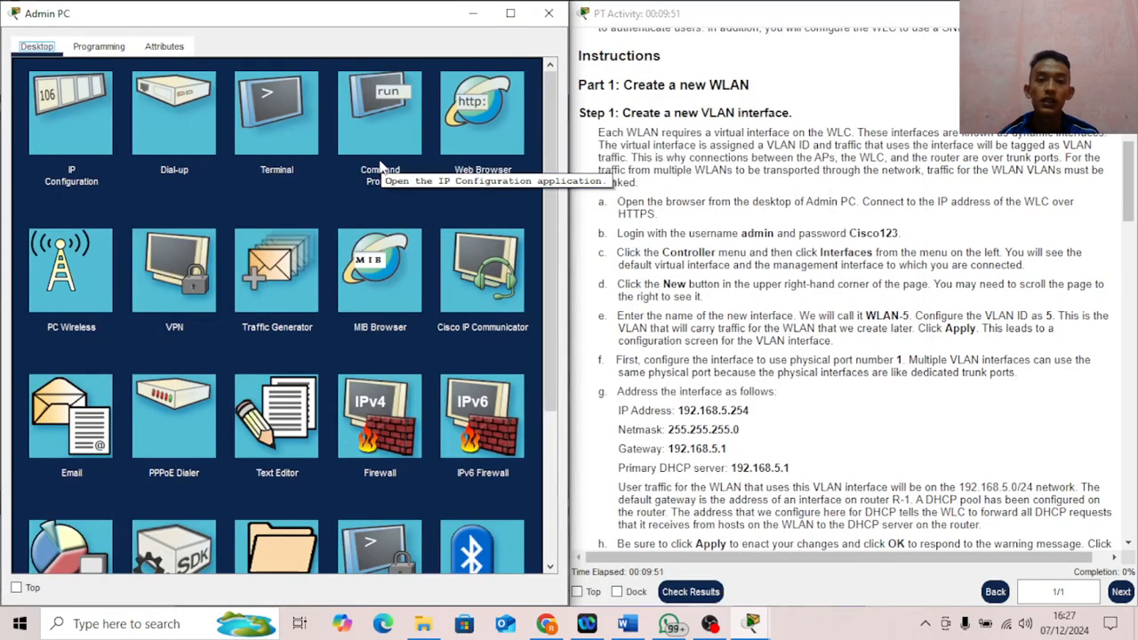
{"action": "left_click", "coordinate": [486, 122]}
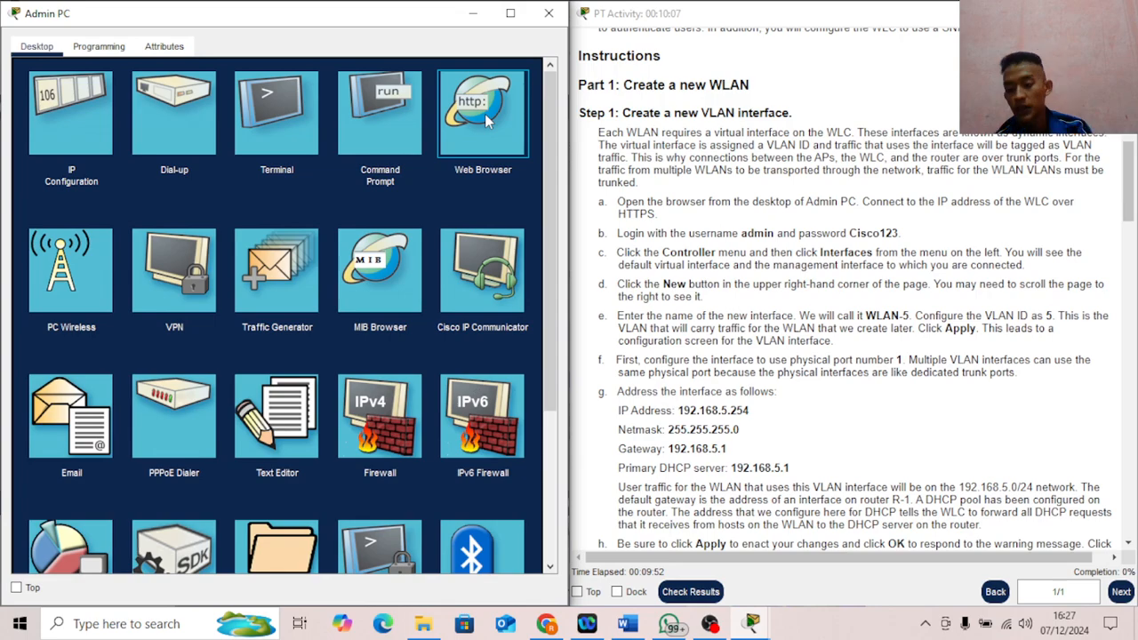
{"action": "left_click", "coordinate": [487, 122]}
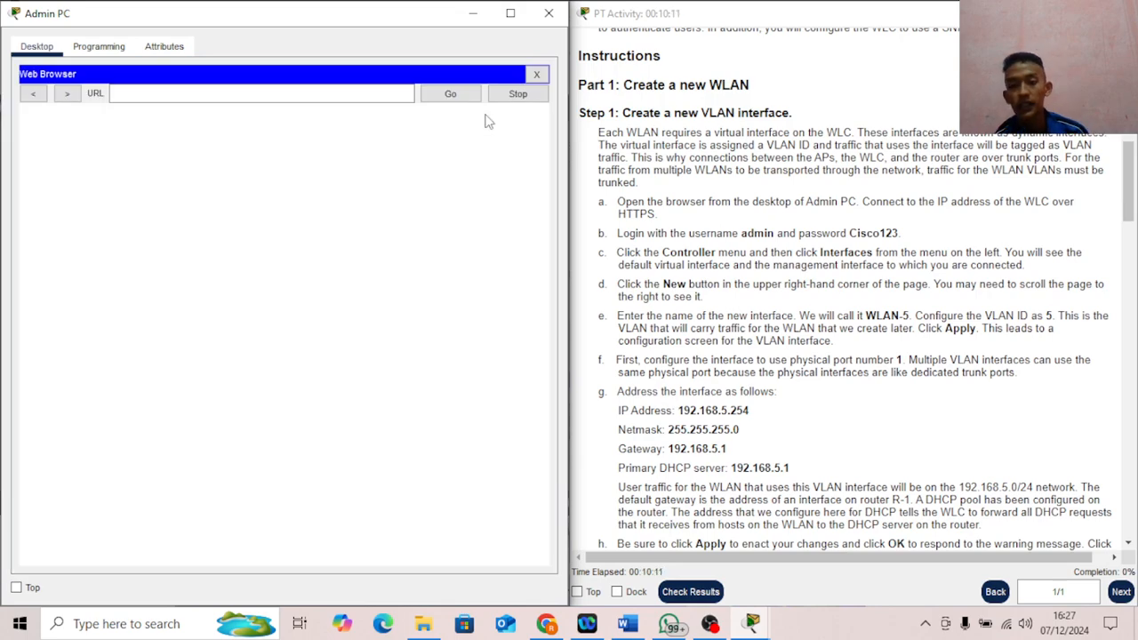
{"action": "left_click", "coordinate": [387, 93]}
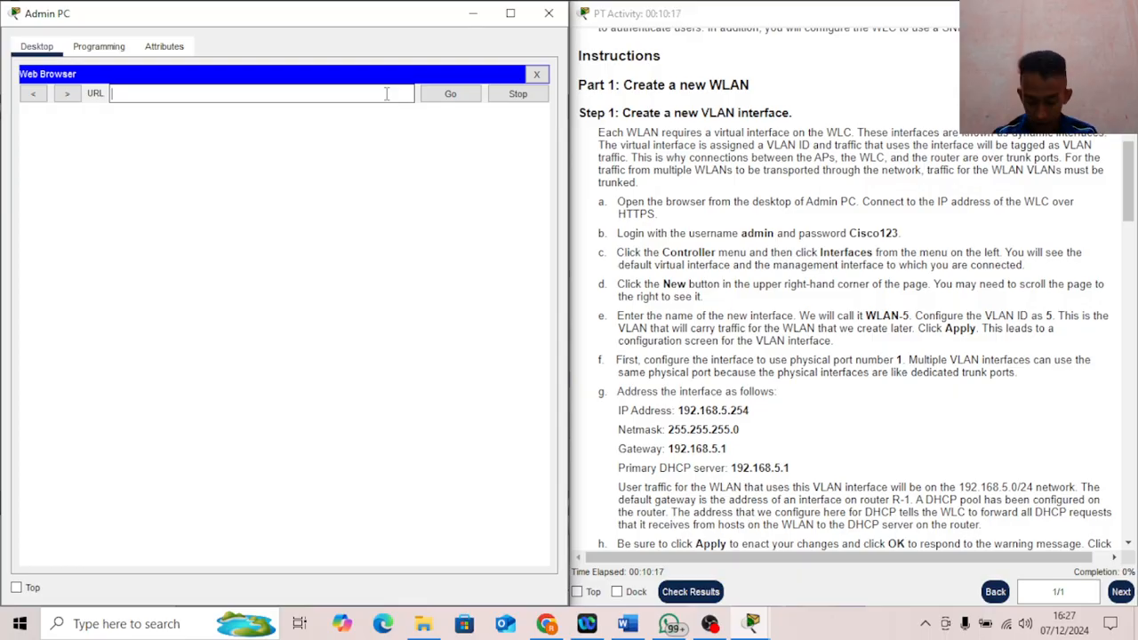
{"action": "type", "text": "h"}
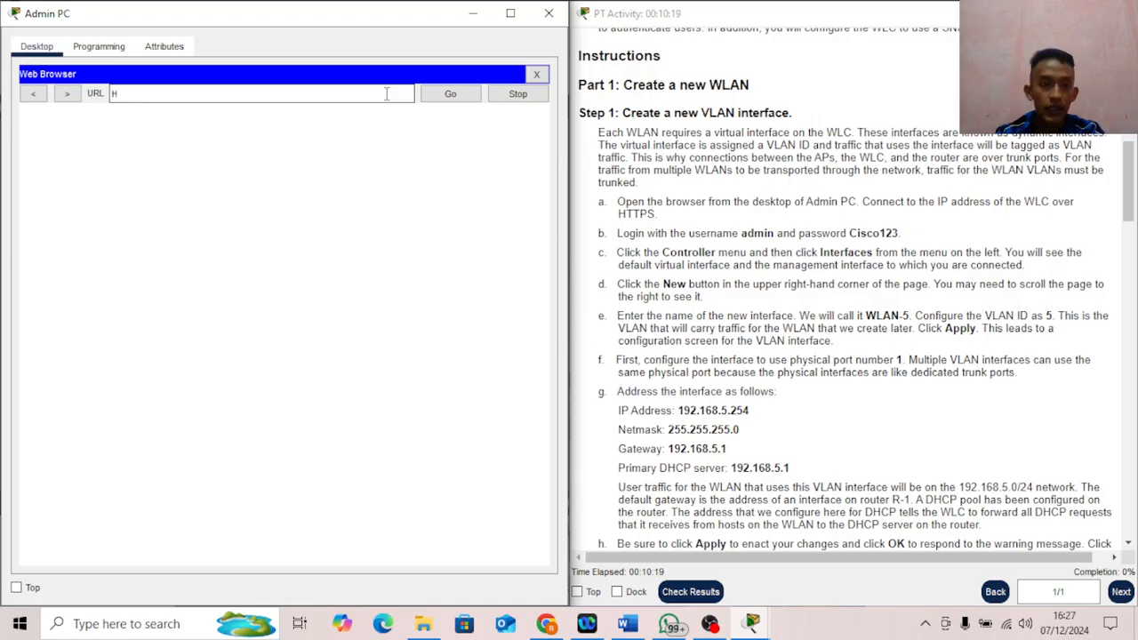
{"action": "key", "text": "BackSpace"}
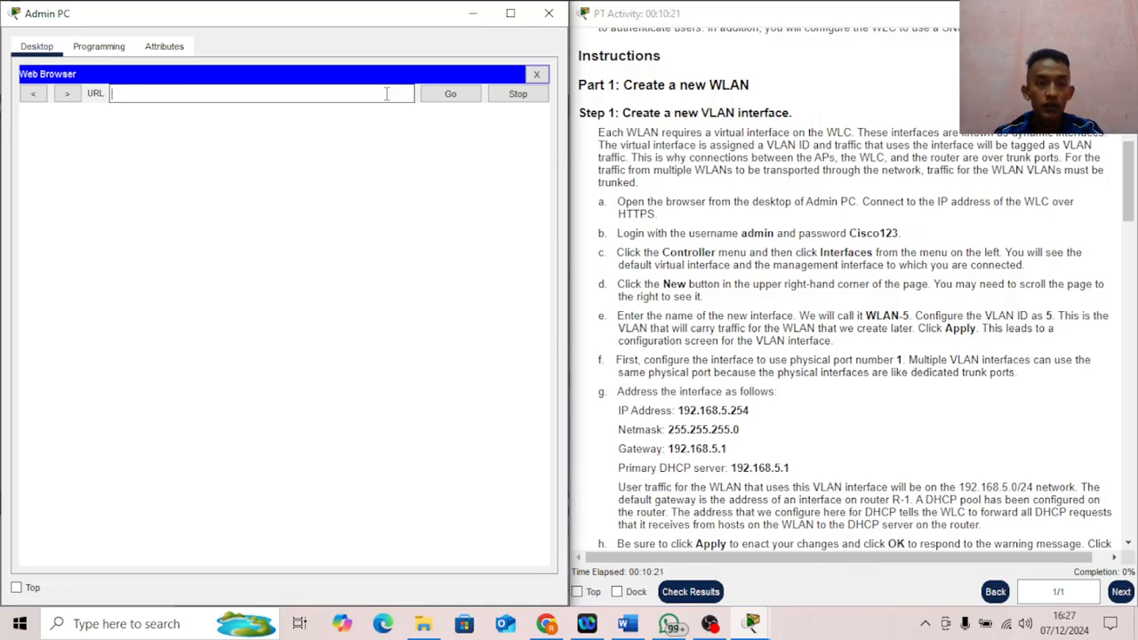
{"action": "type", "text": "http"}
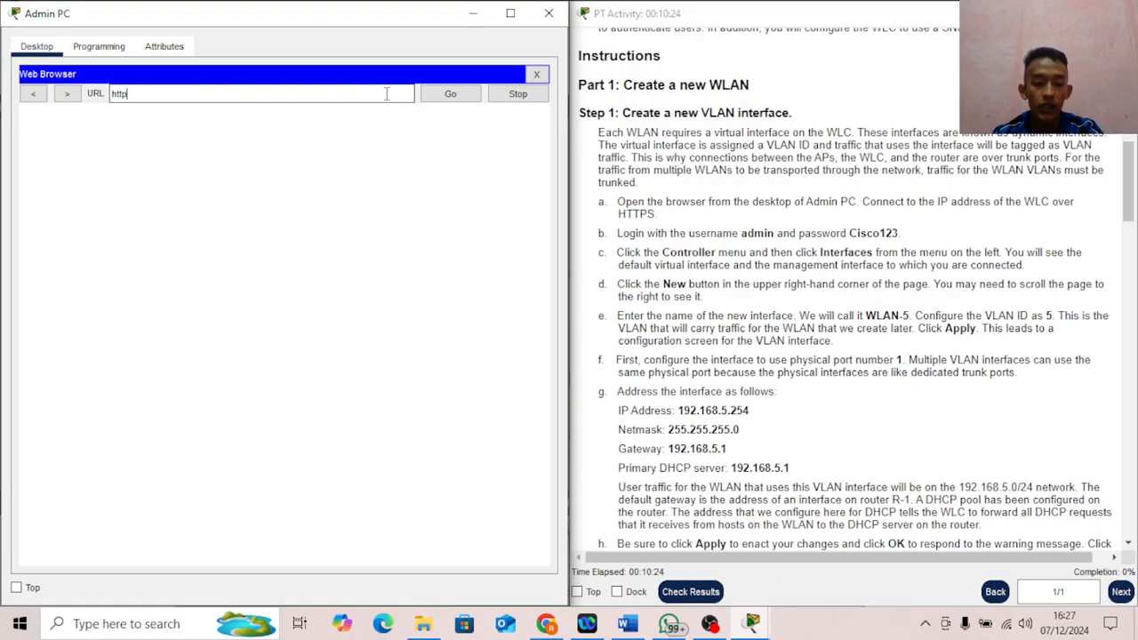
{"action": "type", "text": "s://"}
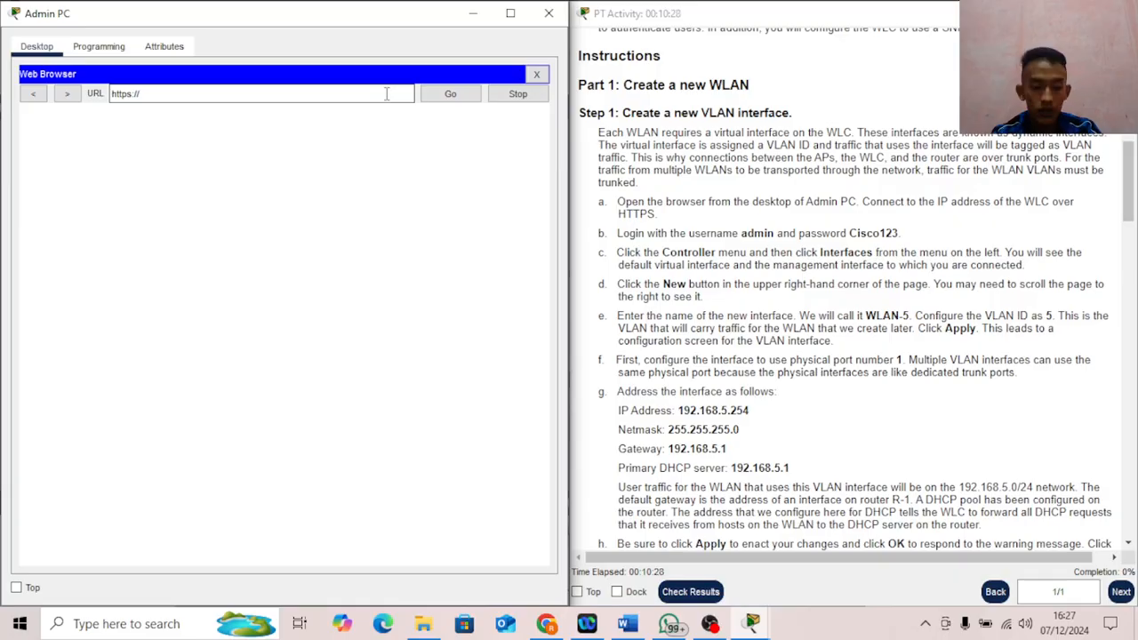
{"action": "type", "text": "192.168"}
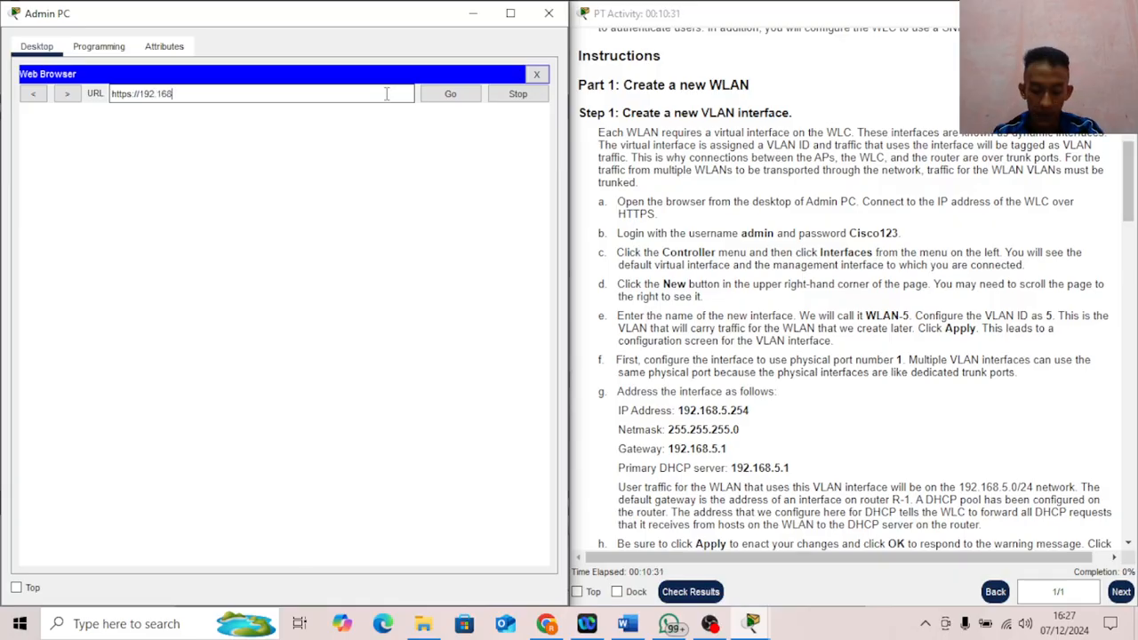
{"action": "type", "text": ".20"}
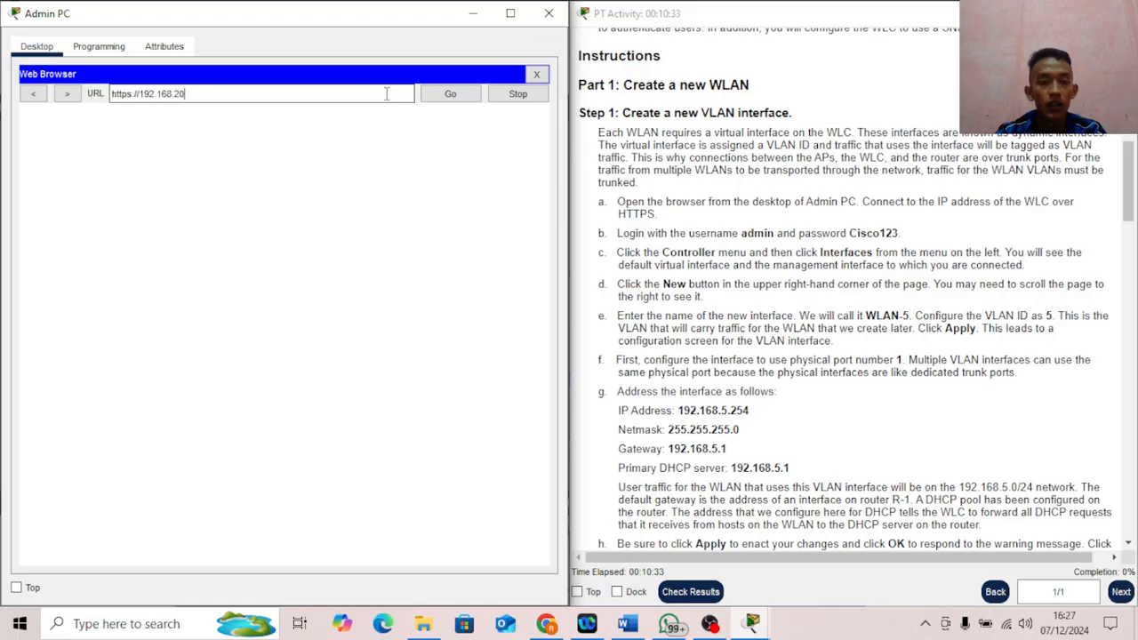
{"action": "type", "text": "0.254"}
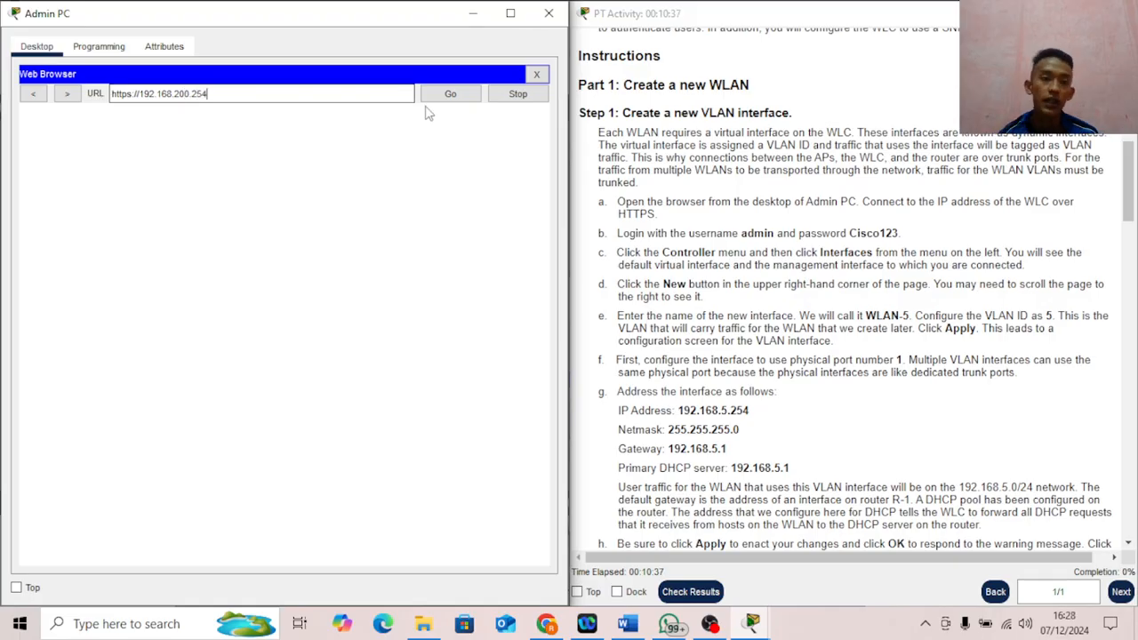
{"action": "scroll", "coordinate": [786, 147], "scroll_direction": "up", "scroll_amount": 10}
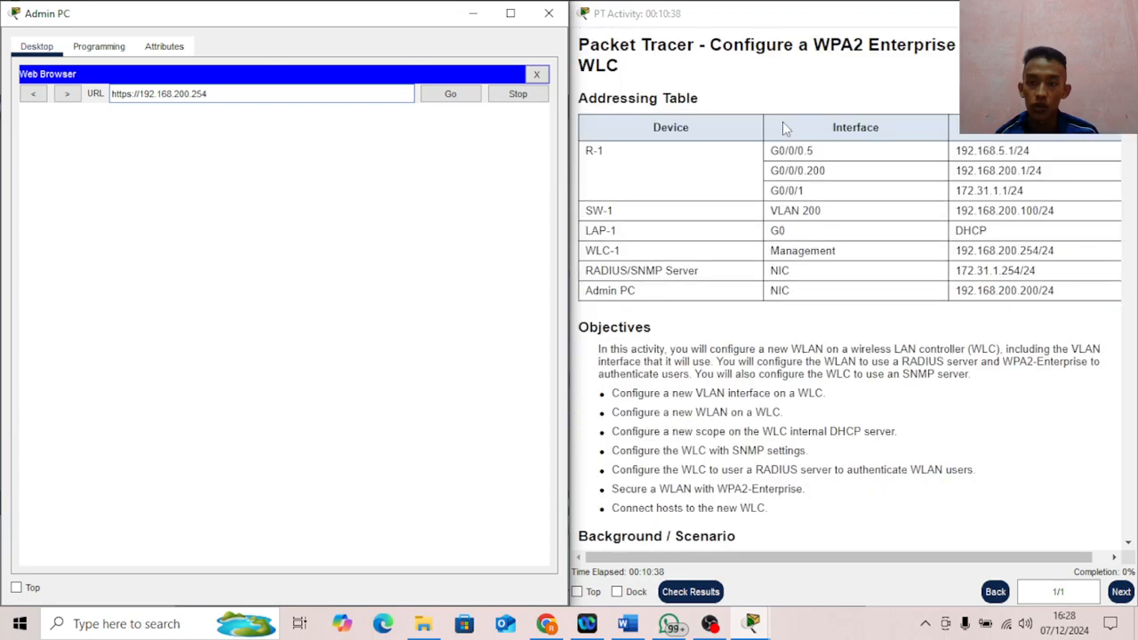
{"action": "left_click_drag", "start_coordinate": [1017, 250], "coordinate": [994, 262]}
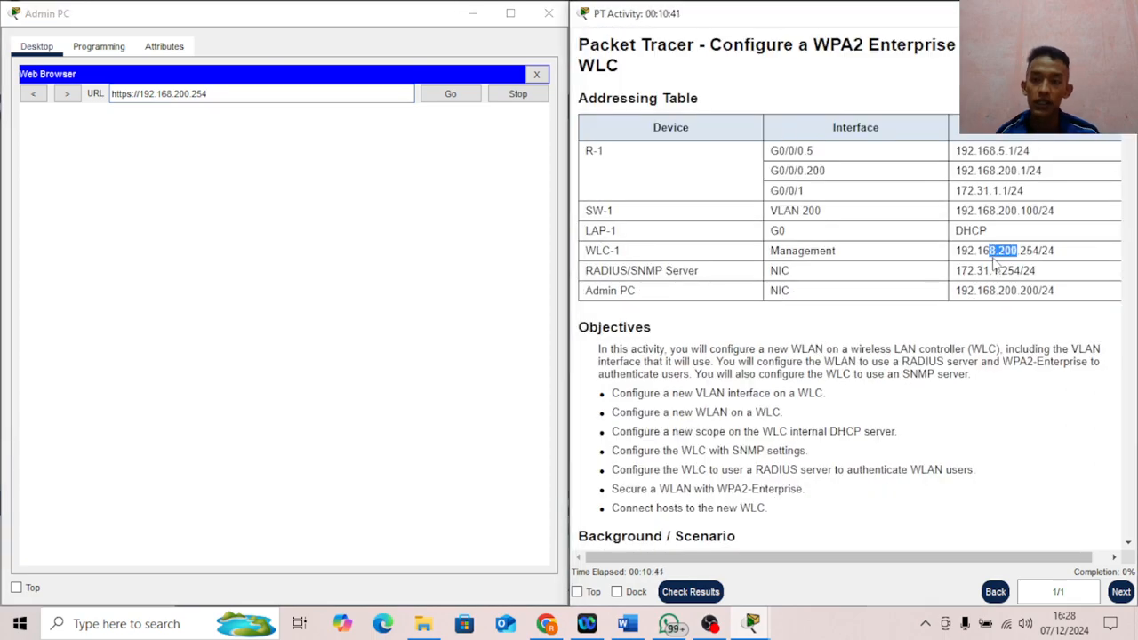
{"action": "scroll", "coordinate": [831, 245], "scroll_direction": "down", "scroll_amount": 5}
{"action": "scroll", "coordinate": [832, 245], "scroll_direction": "down", "scroll_amount": 5}
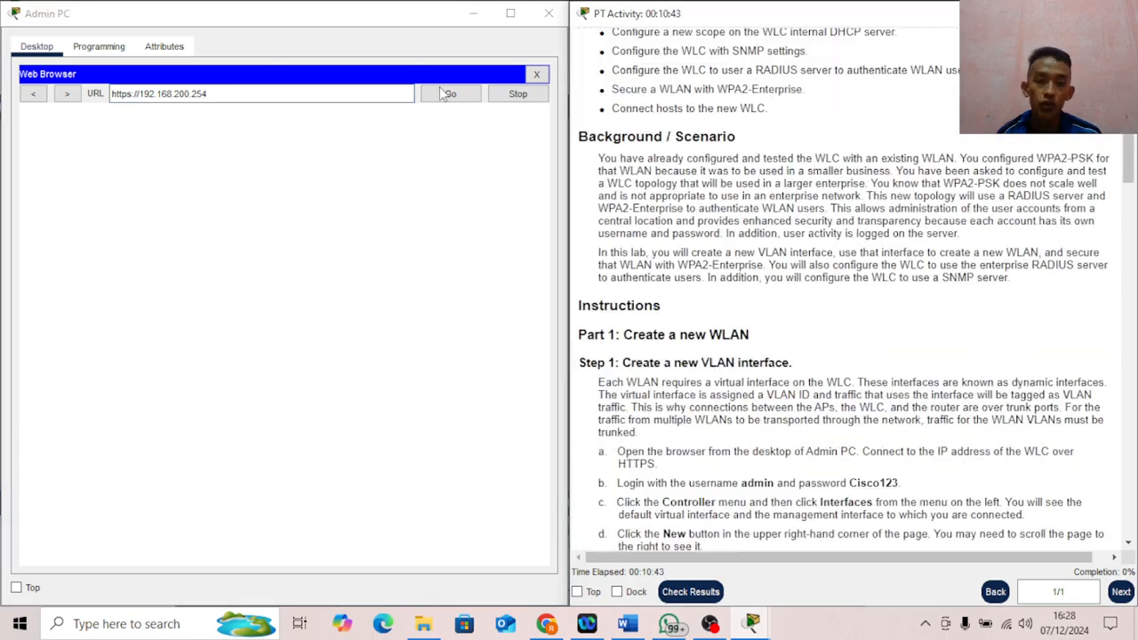
Step: Load the WLC page and paste the administrator username from the instructions into the login prompt
{"action": "left_click", "coordinate": [440, 90]}
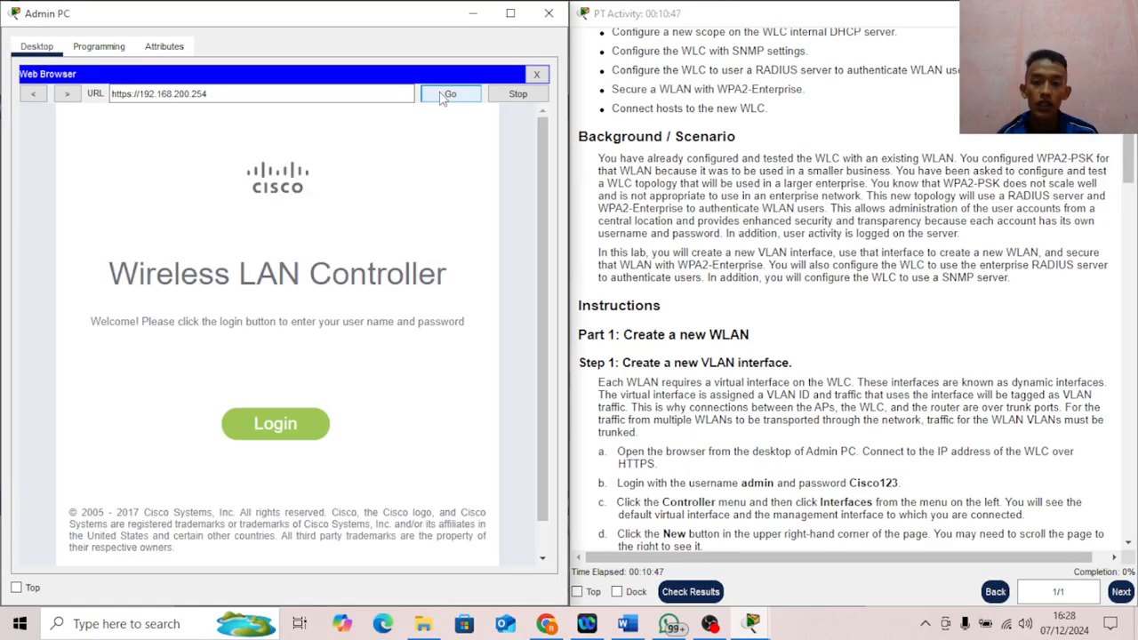
{"action": "scroll", "coordinate": [616, 435], "scroll_direction": "down", "scroll_amount": 2}
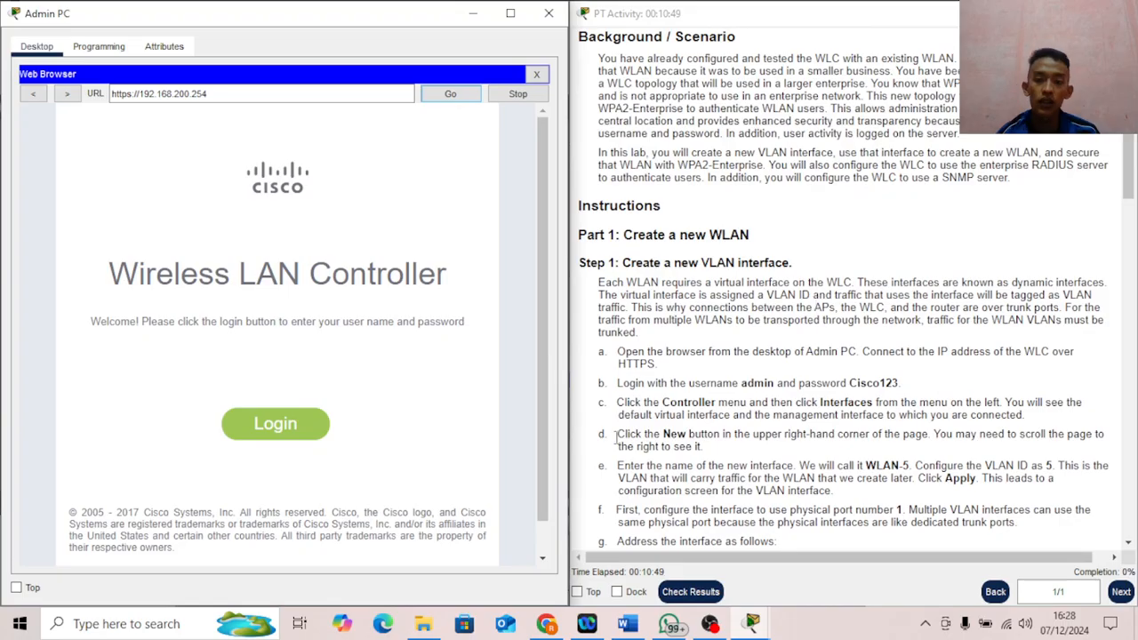
{"action": "left_click", "coordinate": [323, 431]}
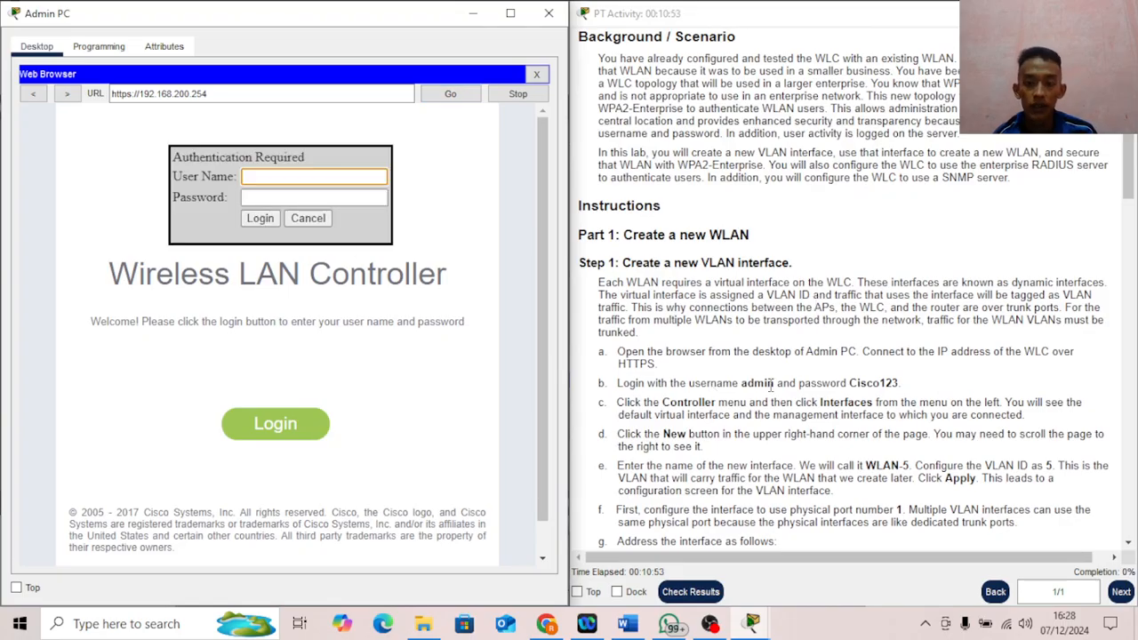
{"action": "double_click", "coordinate": [772, 384]}
{"action": "key", "text": "ctrl+c"}
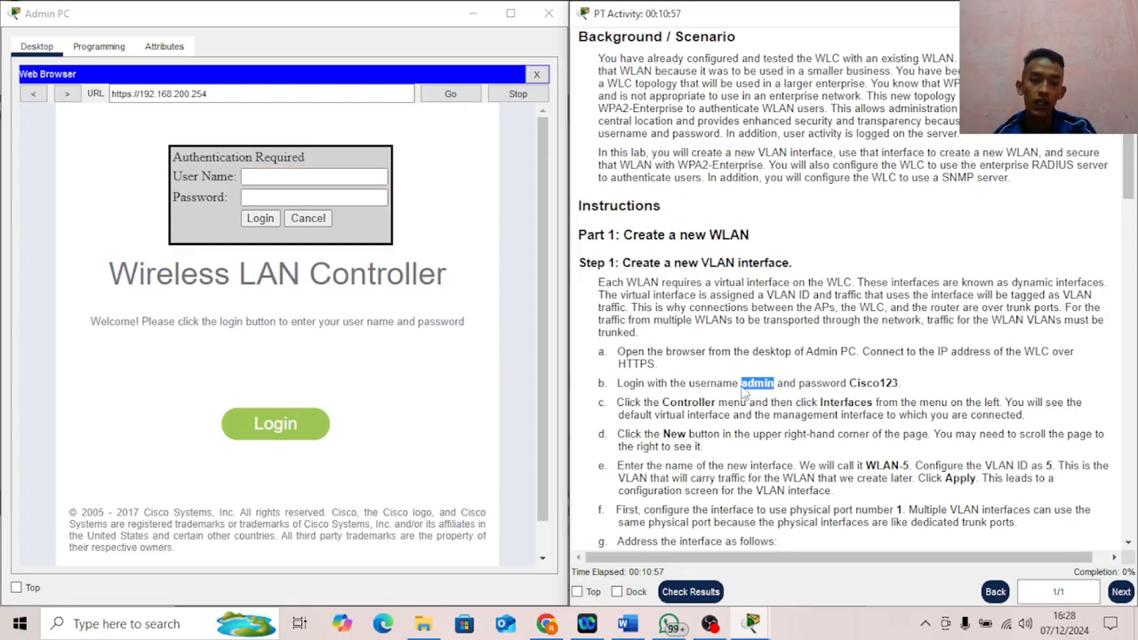
{"action": "left_click", "coordinate": [316, 177]}
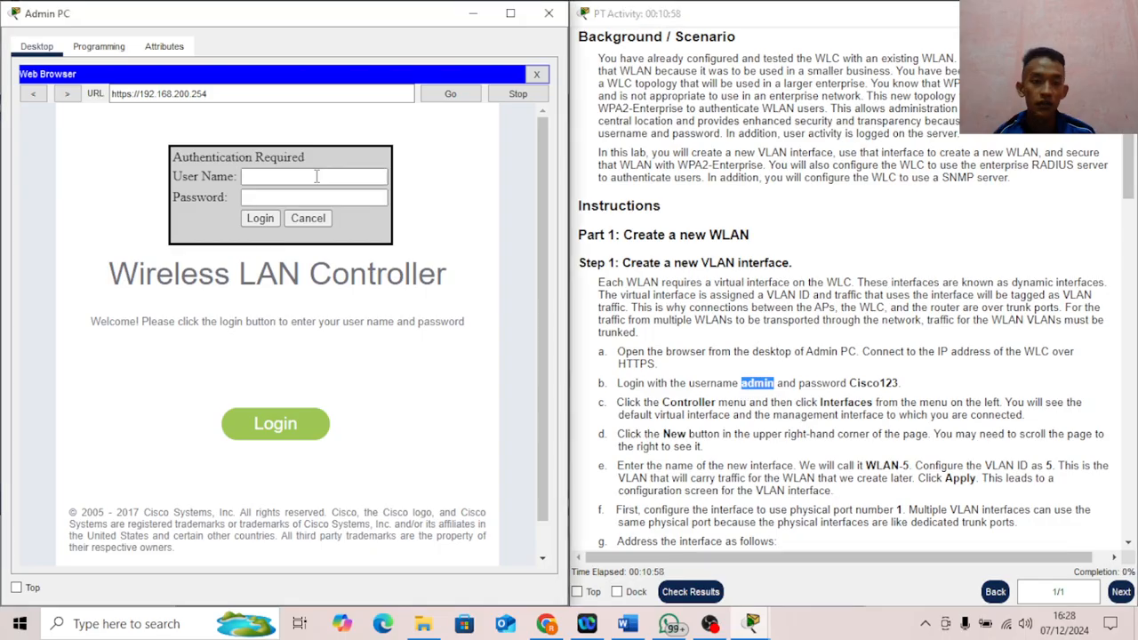
{"action": "left_click", "coordinate": [316, 176]}
{"action": "key", "text": "ctrl+v"}
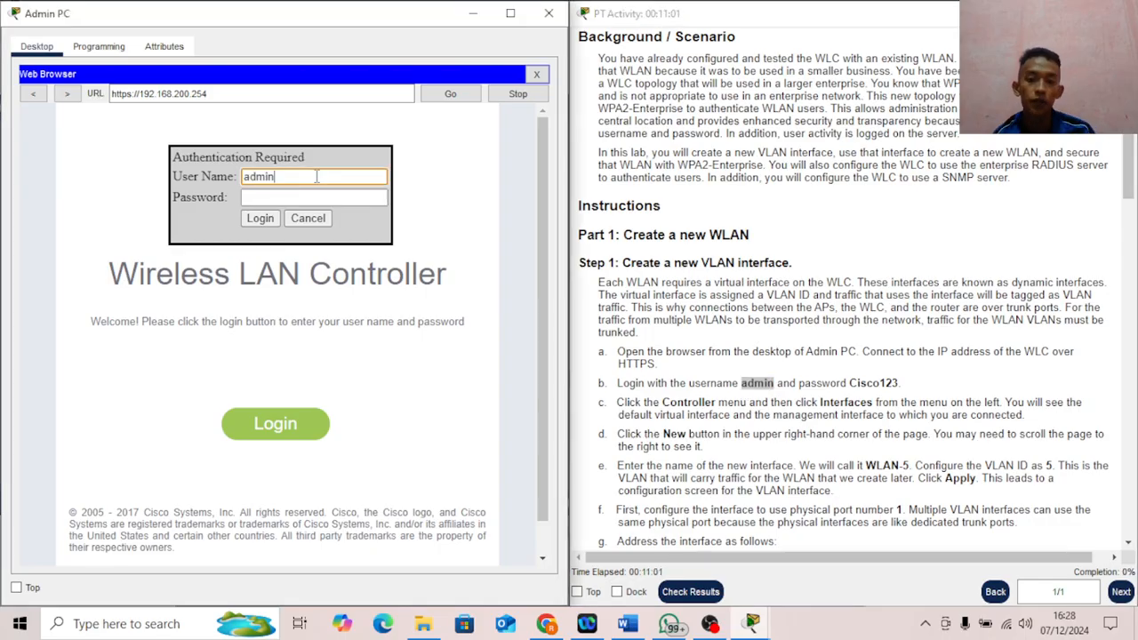
Step: Copy the lab's password into the password field and log in to WLC-1
{"action": "left_click", "coordinate": [899, 382]}
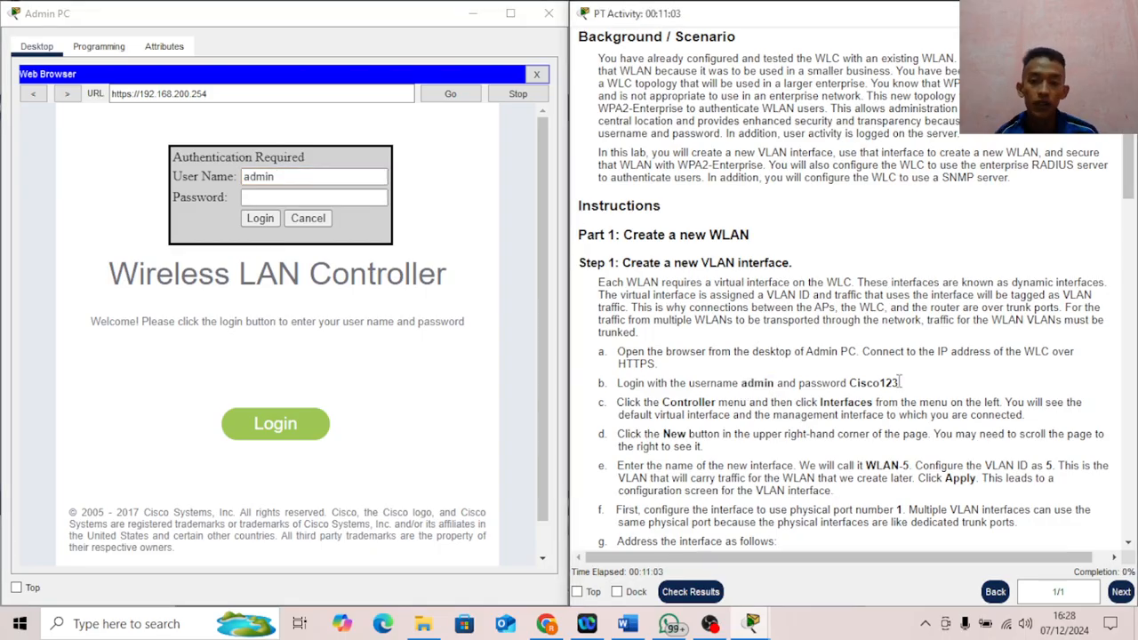
{"action": "left_click_drag", "start_coordinate": [899, 382], "coordinate": [850, 384]}
{"action": "right_click", "coordinate": [856, 388]}
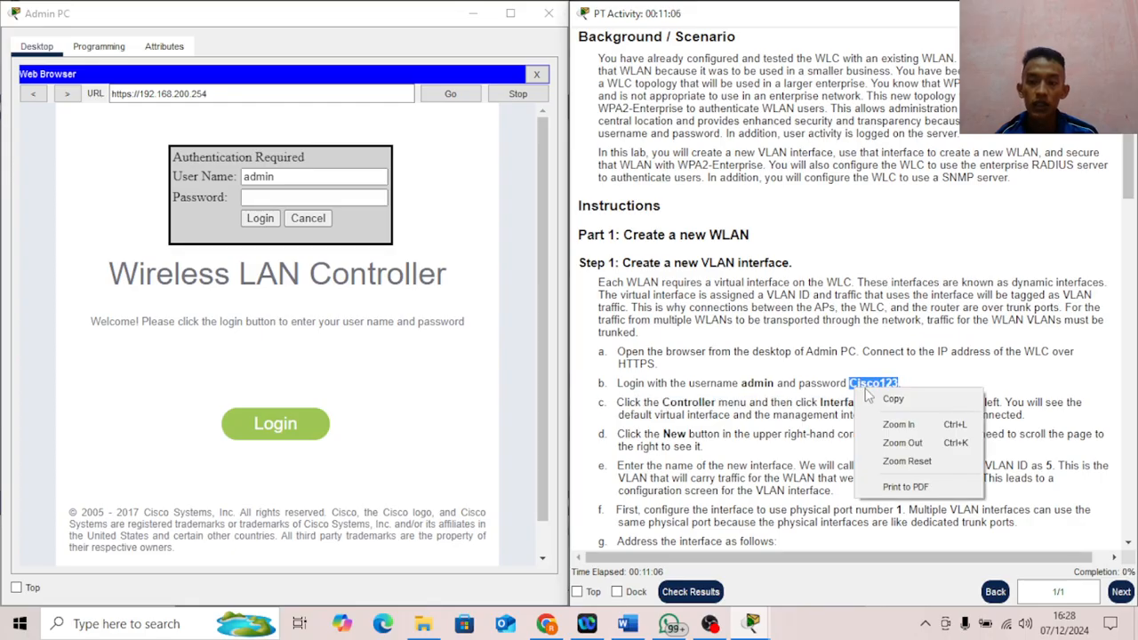
{"action": "left_click", "coordinate": [889, 399]}
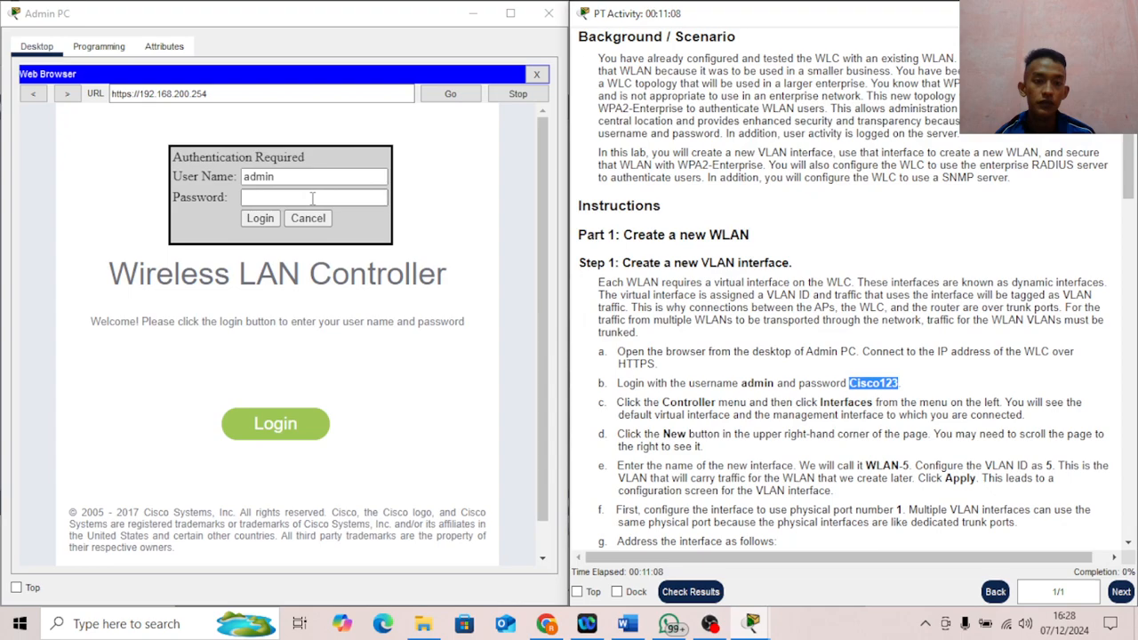
{"action": "left_click", "coordinate": [316, 198]}
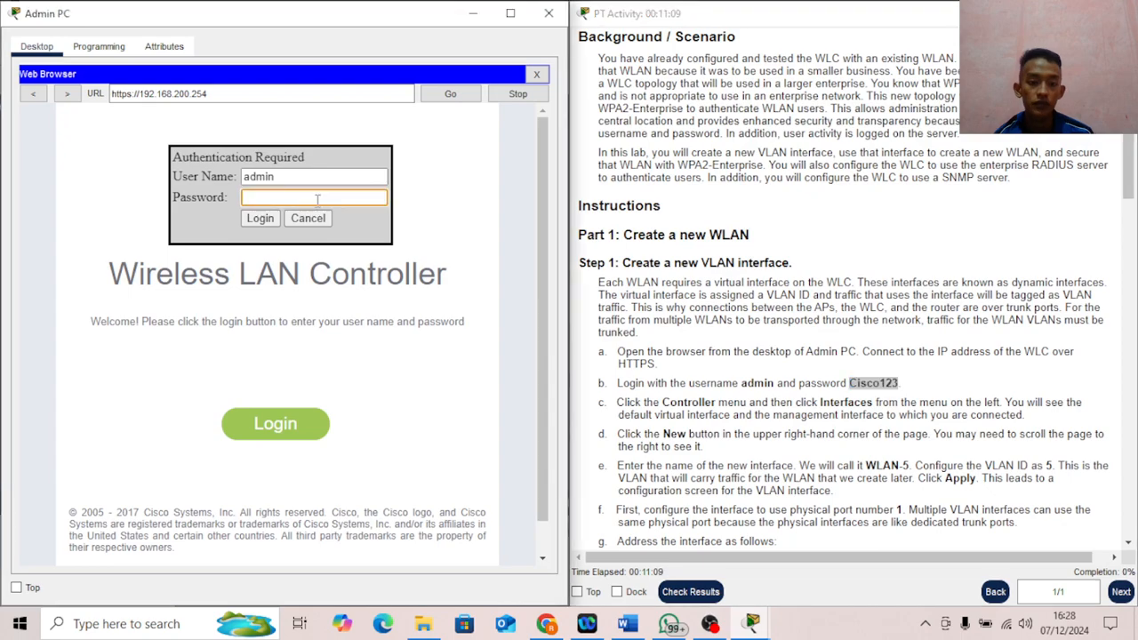
{"action": "key", "text": "ctrl+v"}
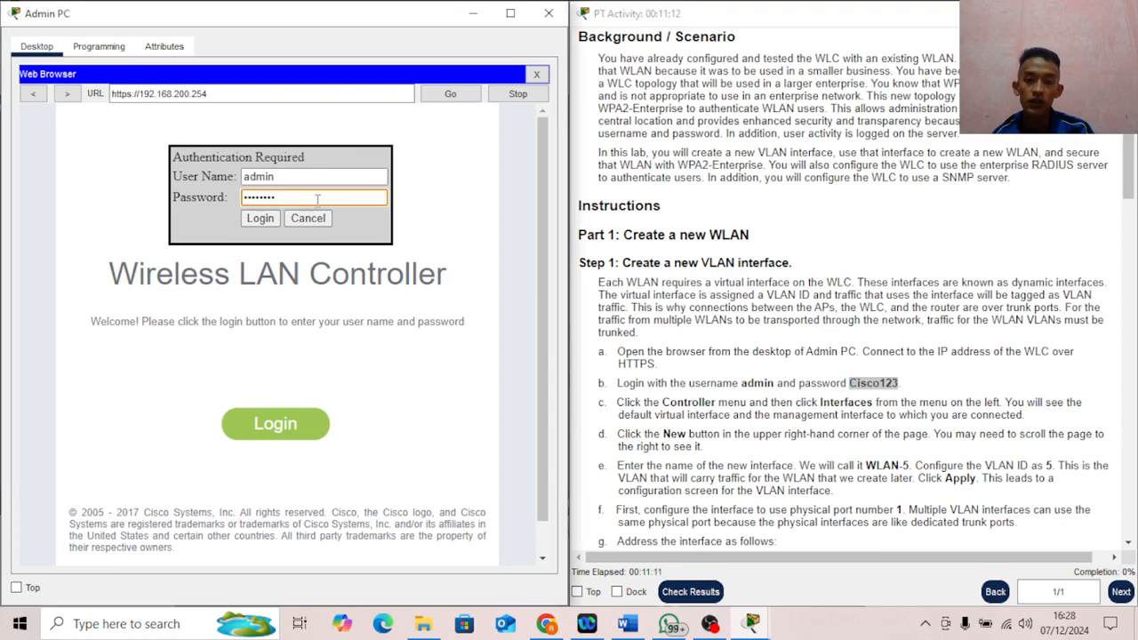
{"action": "left_click", "coordinate": [260, 219]}
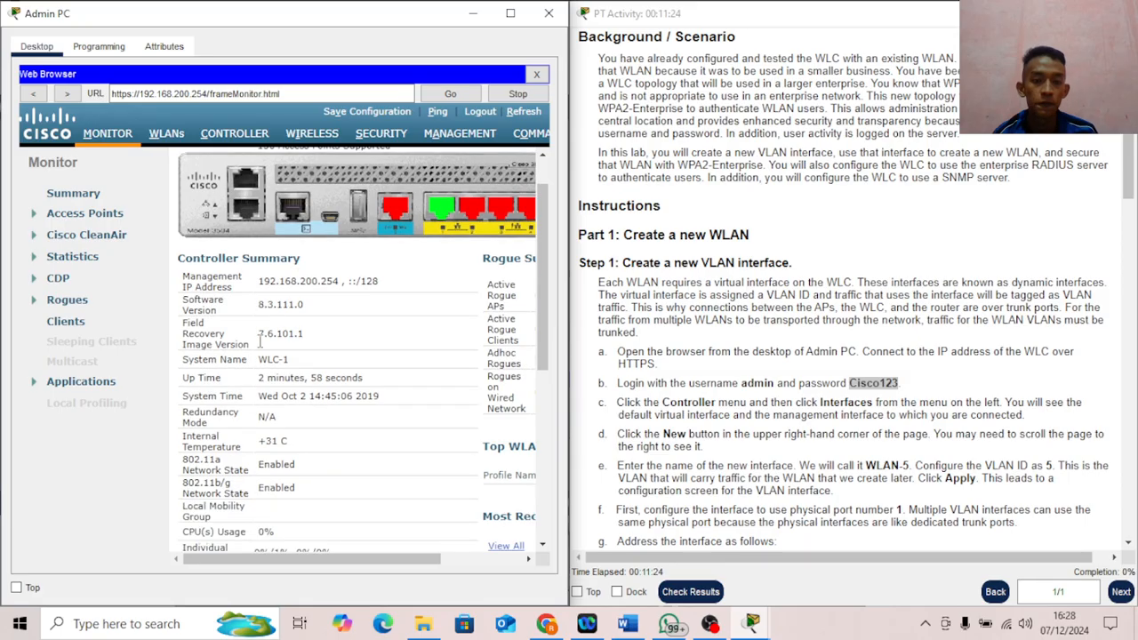
Step: Scroll to the top of the Monitor summary and switch to the CONTROLLER General page
{"action": "scroll", "coordinate": [261, 342], "scroll_direction": "up", "scroll_amount": 1}
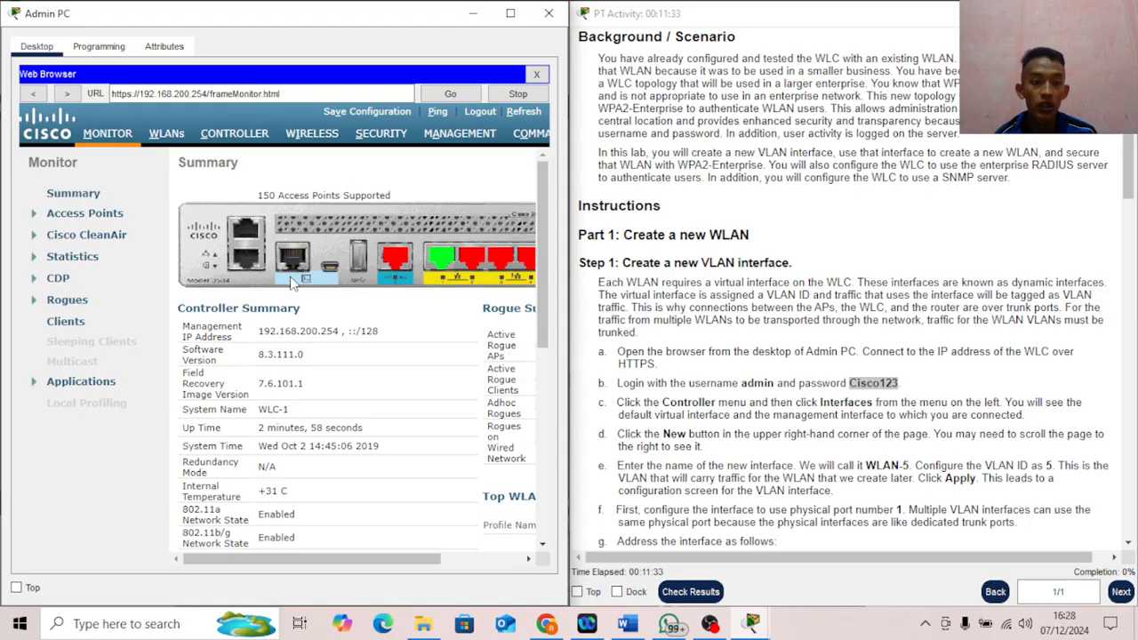
{"action": "left_click", "coordinate": [242, 140]}
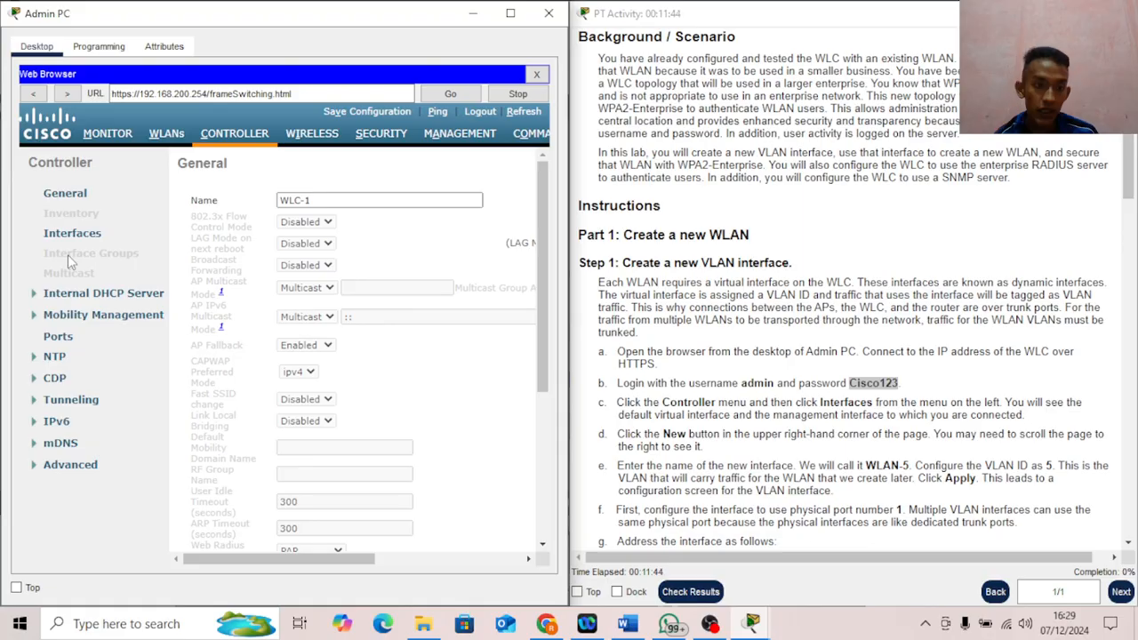
Step: Go to the Controller Interfaces list and start a New interface
{"action": "left_click", "coordinate": [74, 235]}
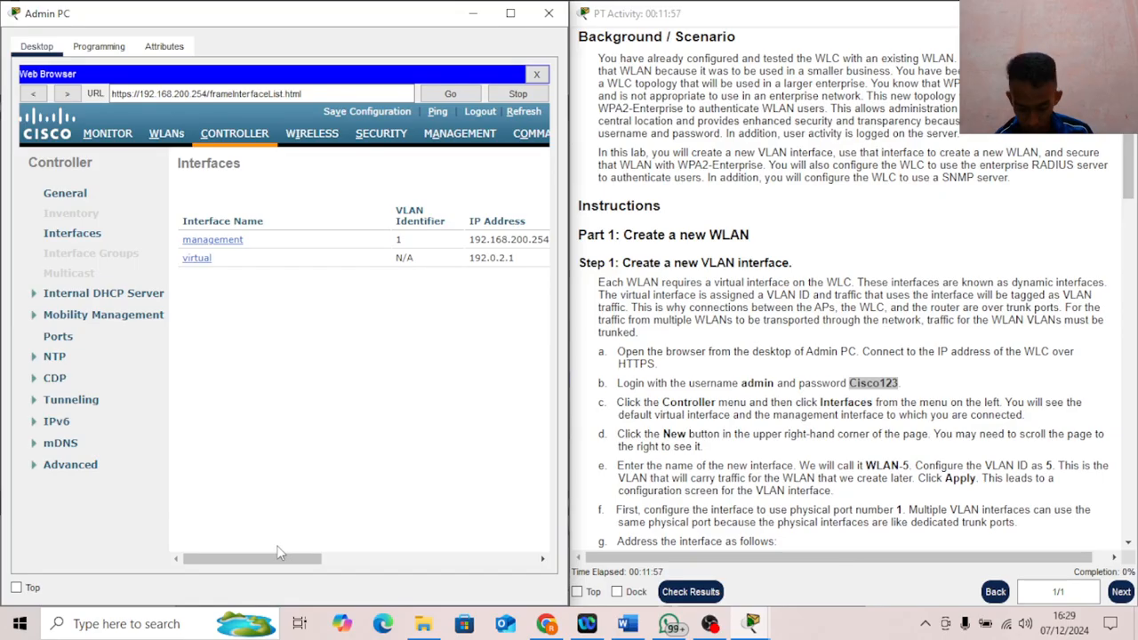
{"action": "left_click_drag", "start_coordinate": [278, 553], "coordinate": [494, 556]}
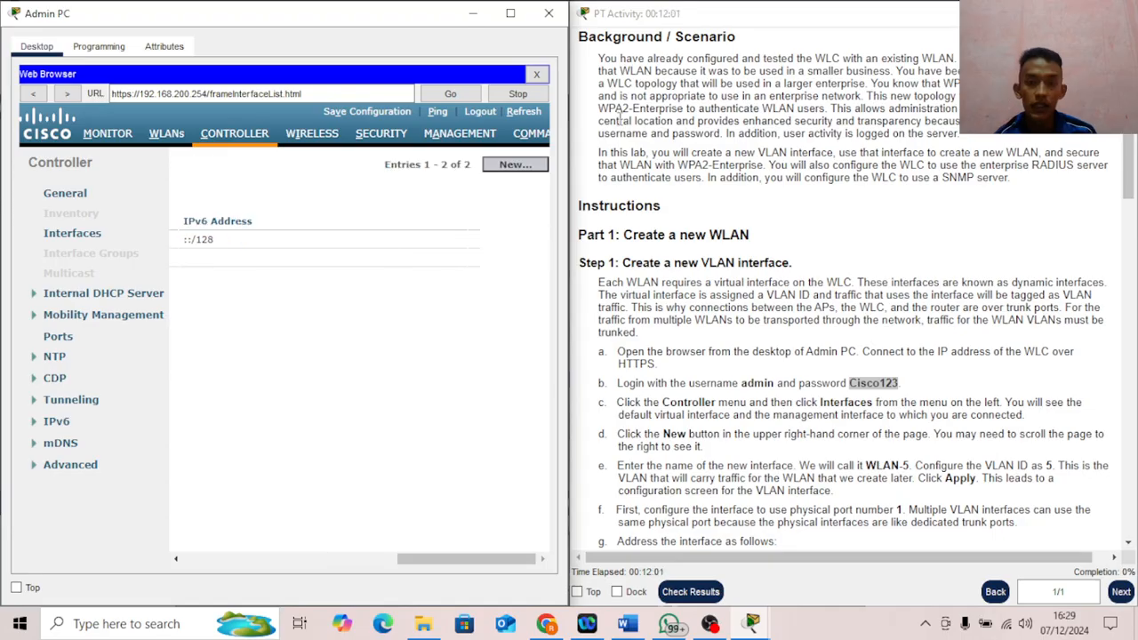
{"action": "left_click", "coordinate": [515, 164]}
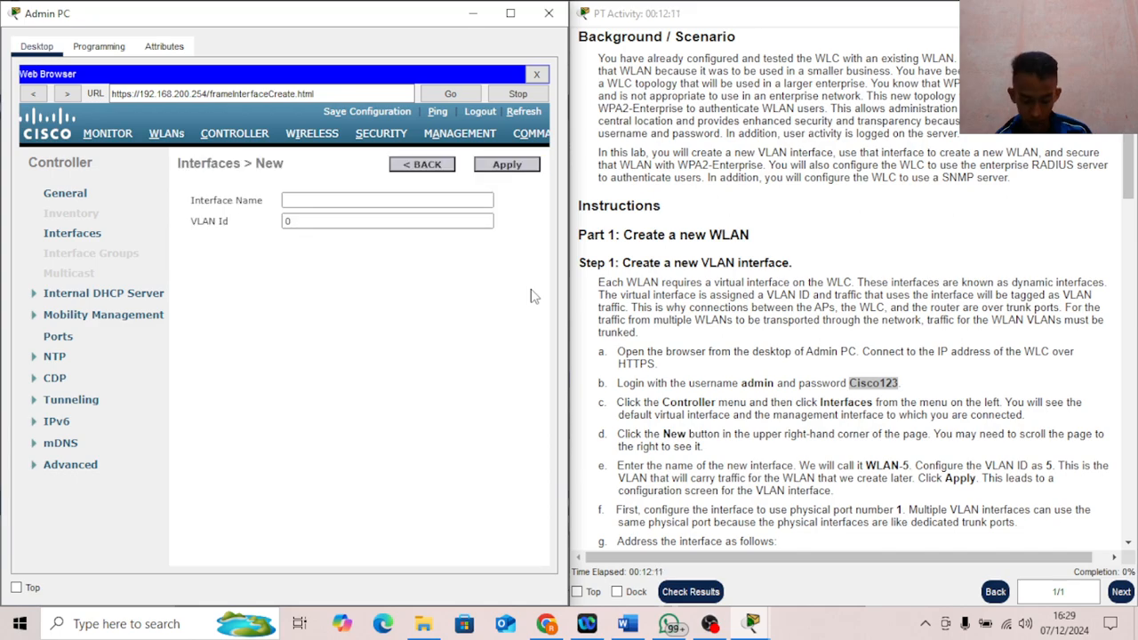
Step: Name the new interface WLAN-5, give it VLAN Id 5, and apply
{"action": "left_click", "coordinate": [388, 201]}
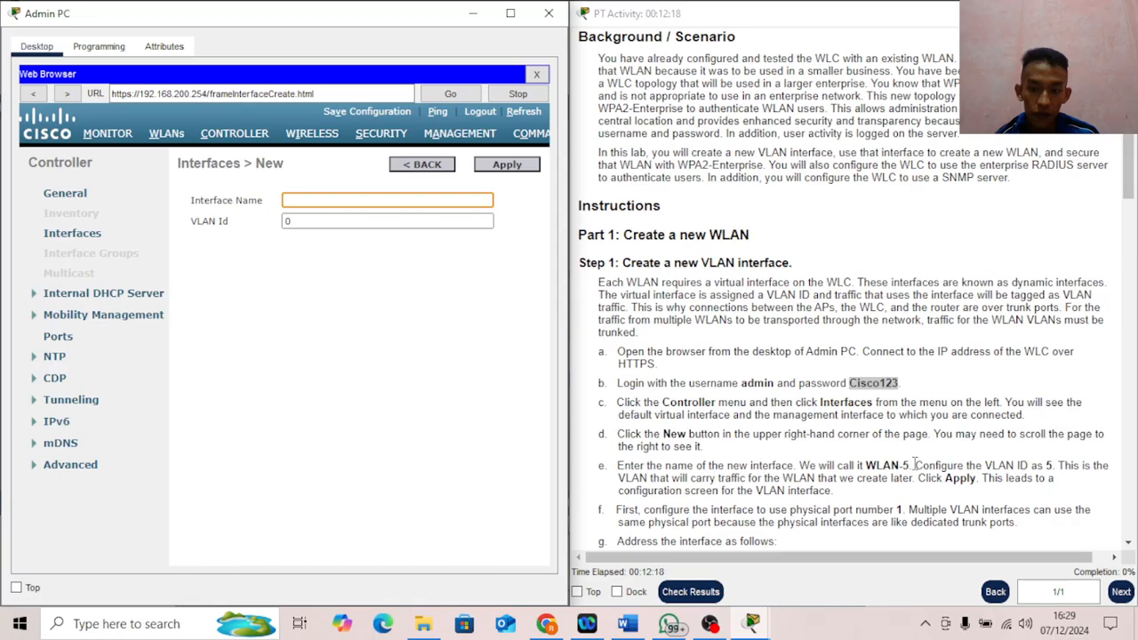
{"action": "left_click_drag", "start_coordinate": [914, 465], "coordinate": [867, 465]}
{"action": "right_click", "coordinate": [870, 469]}
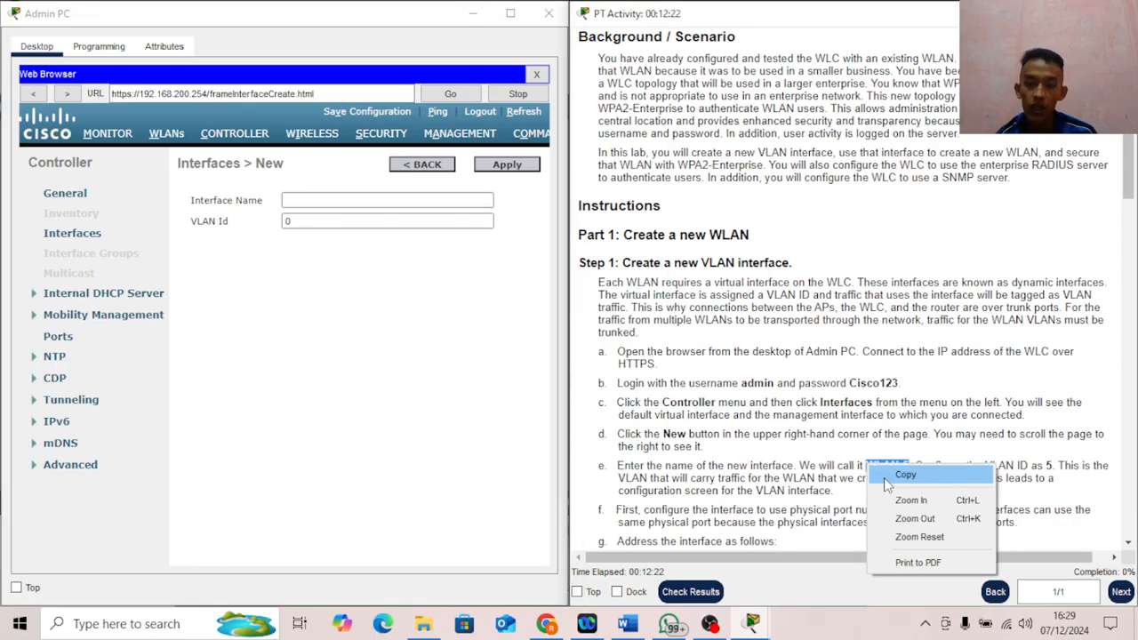
{"action": "left_click", "coordinate": [894, 475]}
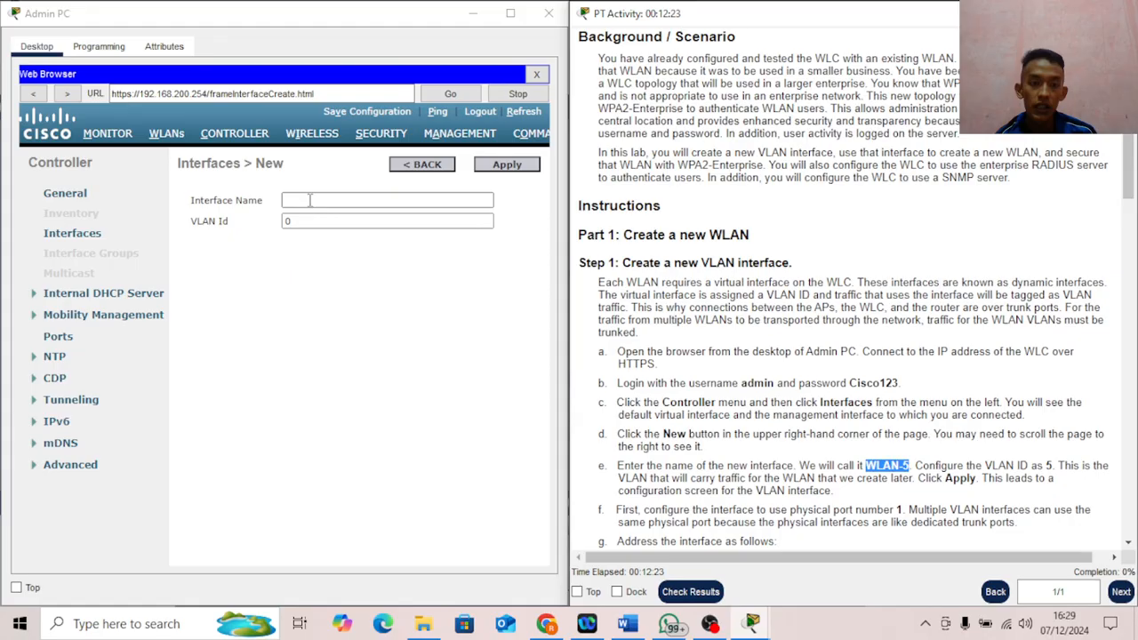
{"action": "left_click", "coordinate": [310, 200]}
{"action": "key", "text": "ctrl+v"}
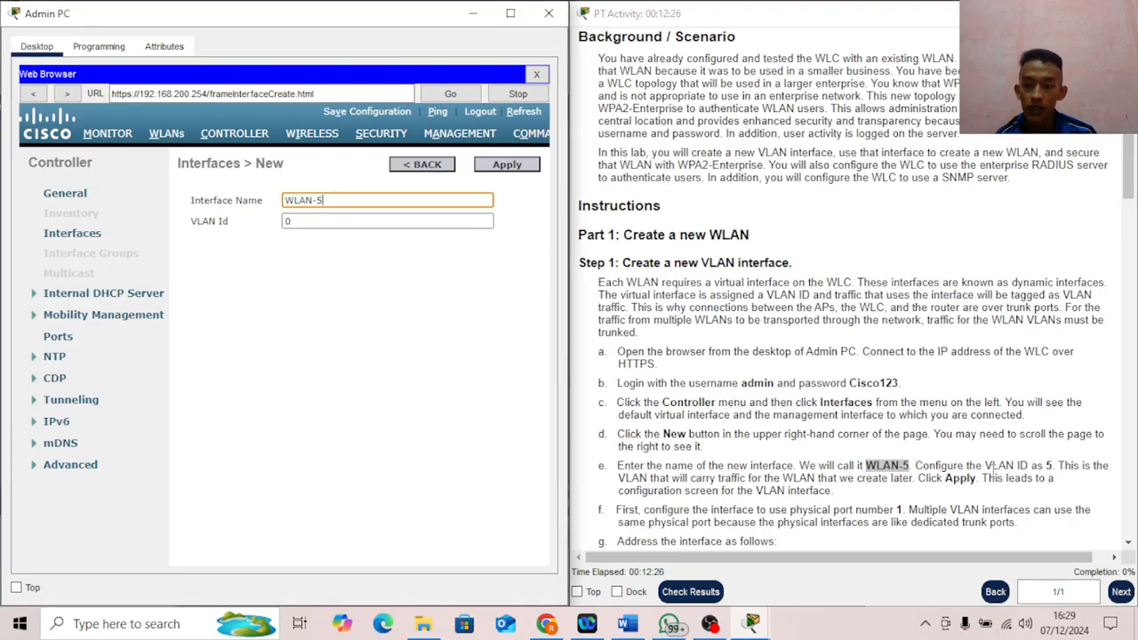
{"action": "key", "text": "Tab"}
{"action": "type", "text": "5"}
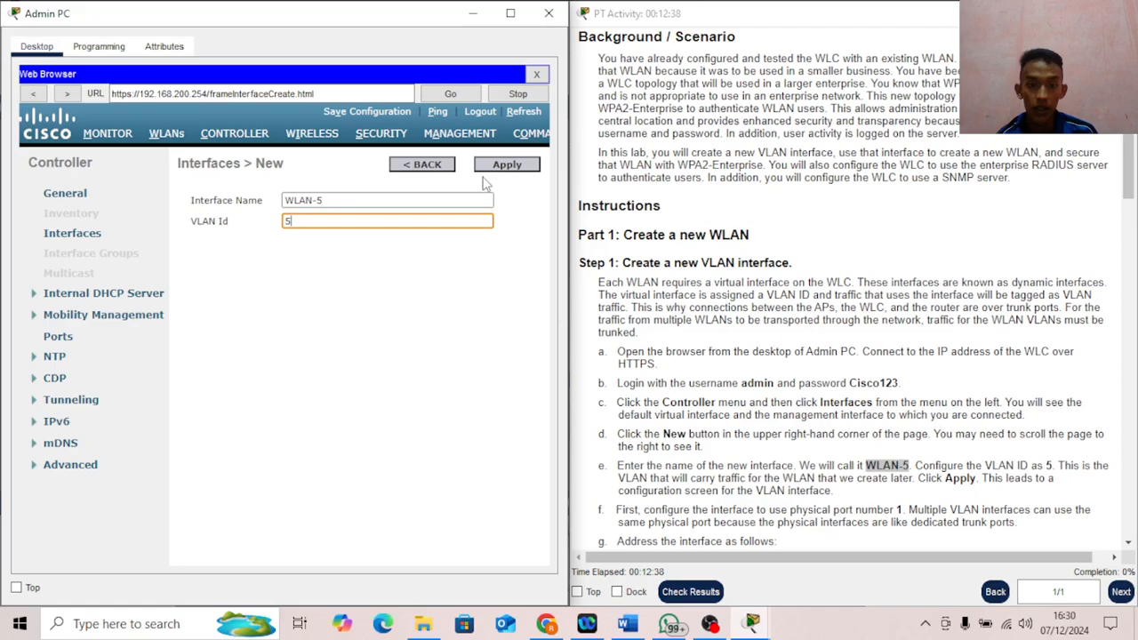
{"action": "left_click", "coordinate": [493, 168]}
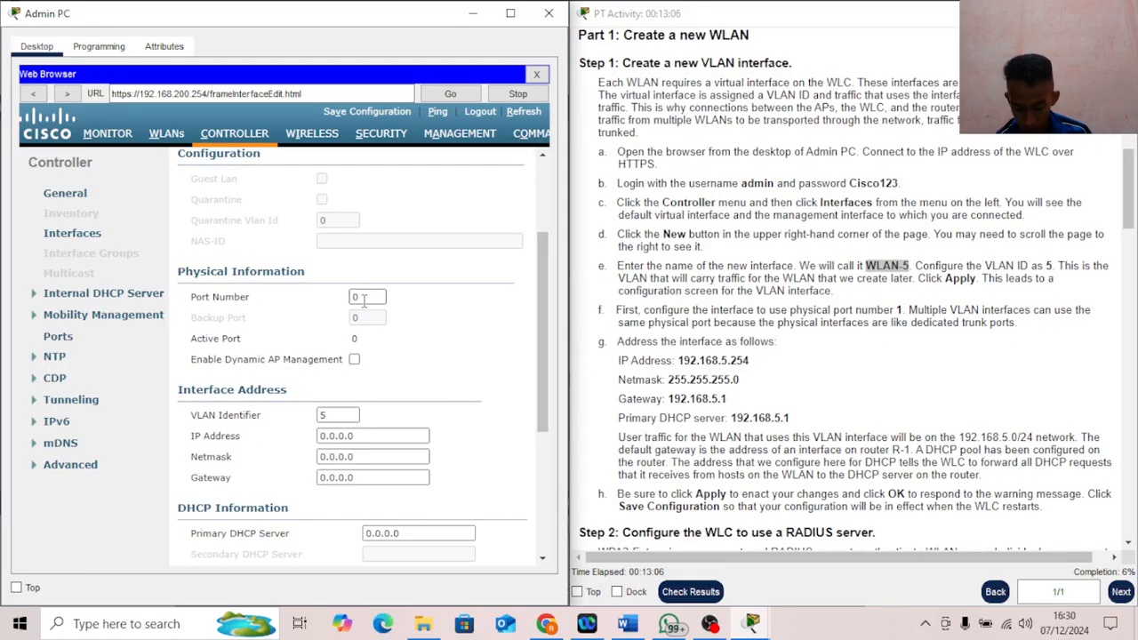
Step: Set WLAN-5's port number to 1 and its IP address to 192.168.5.254
{"action": "left_click", "coordinate": [363, 299]}
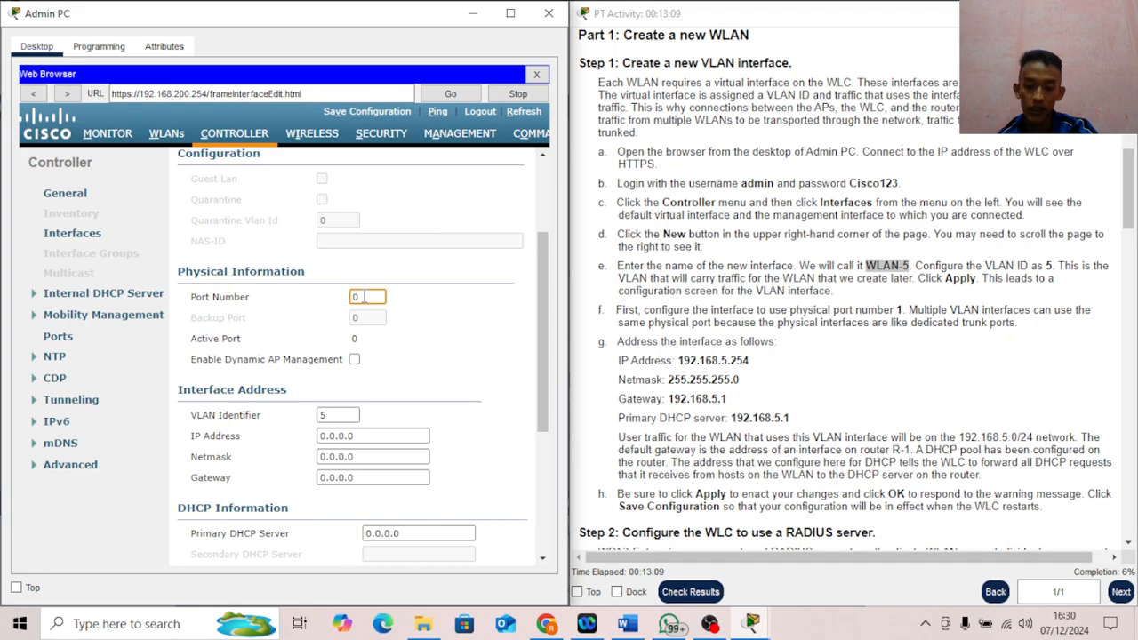
{"action": "key", "text": "BackSpace"}
{"action": "type", "text": "1"}
{"action": "left_click_drag", "start_coordinate": [749, 360], "coordinate": [690, 359]}
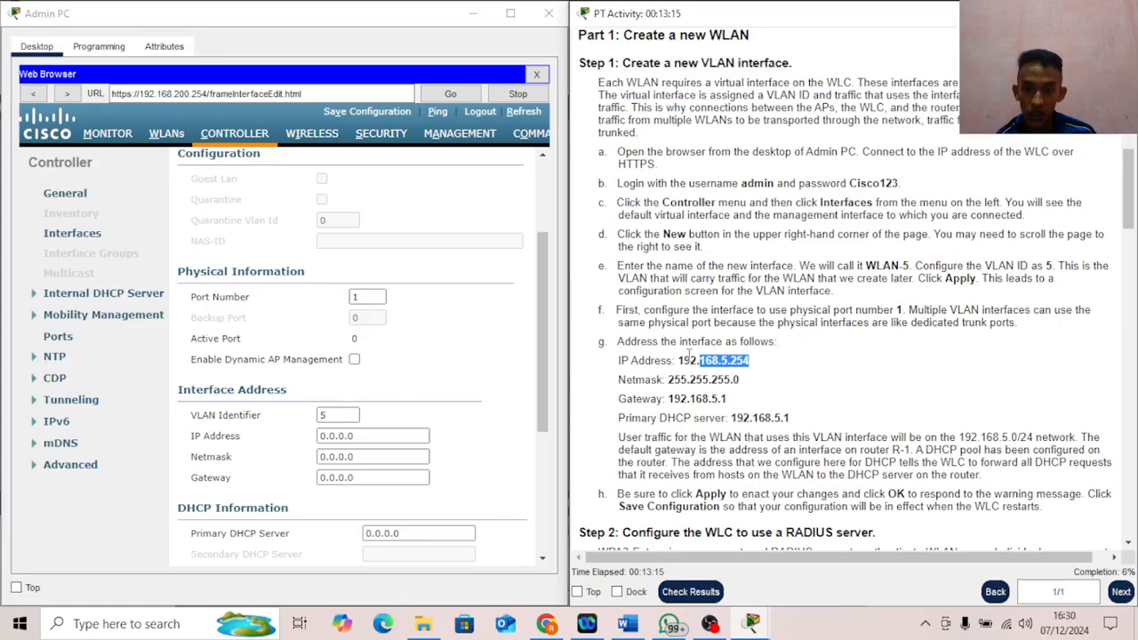
{"action": "left_click_drag", "start_coordinate": [690, 356], "coordinate": [677, 360]}
{"action": "key", "text": "ctrl+c"}
{"action": "left_click_drag", "start_coordinate": [425, 436], "coordinate": [307, 437]}
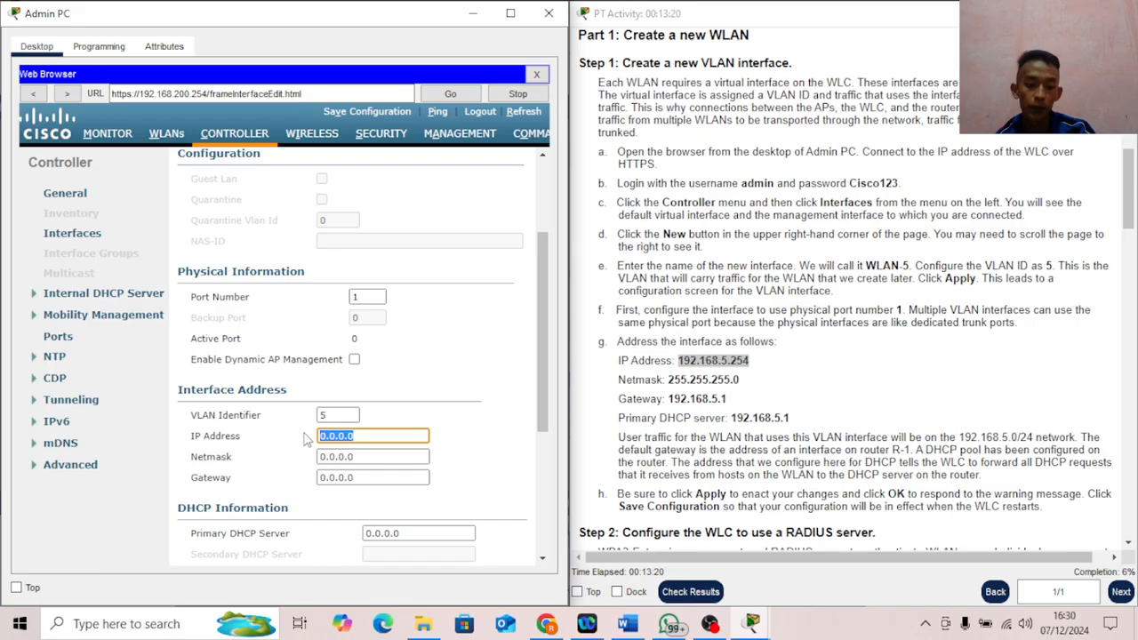
{"action": "key", "text": "ctrl+v"}
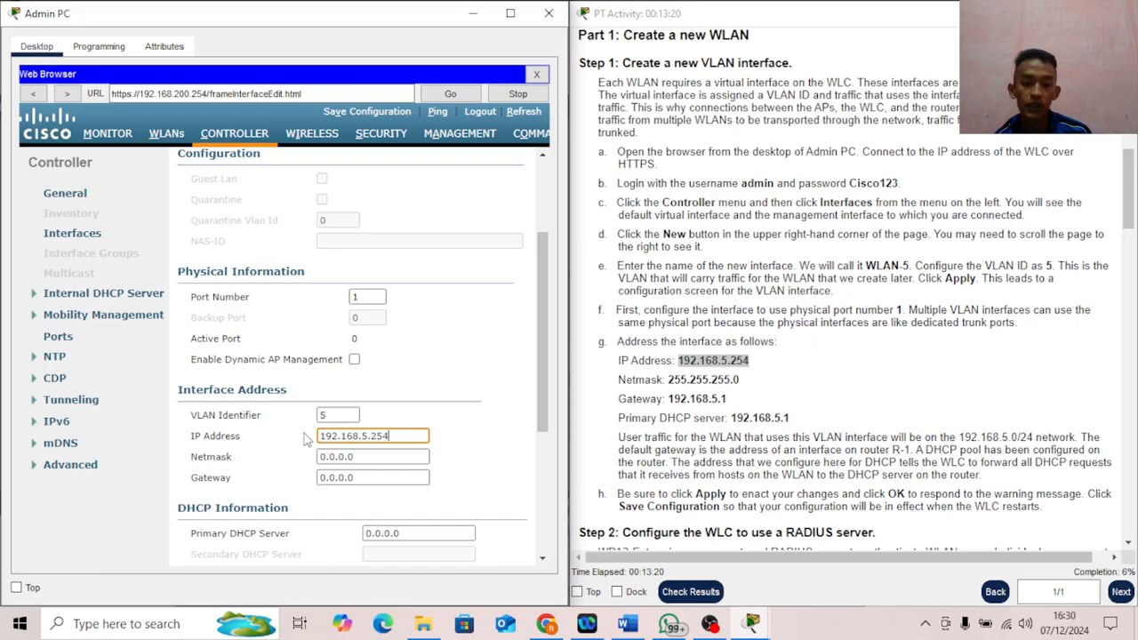
Step: Enter netmask 255.255.255.0 and gateway 192.168.5.1 for WLAN-5
{"action": "left_click_drag", "start_coordinate": [739, 380], "coordinate": [670, 379]}
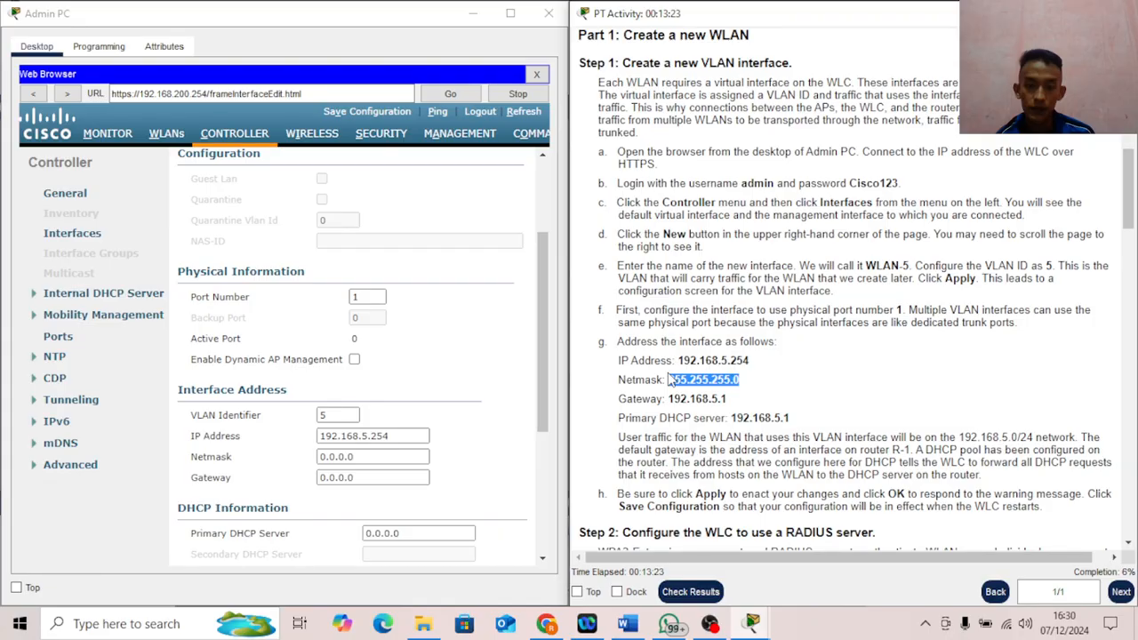
{"action": "left_click", "coordinate": [386, 457]}
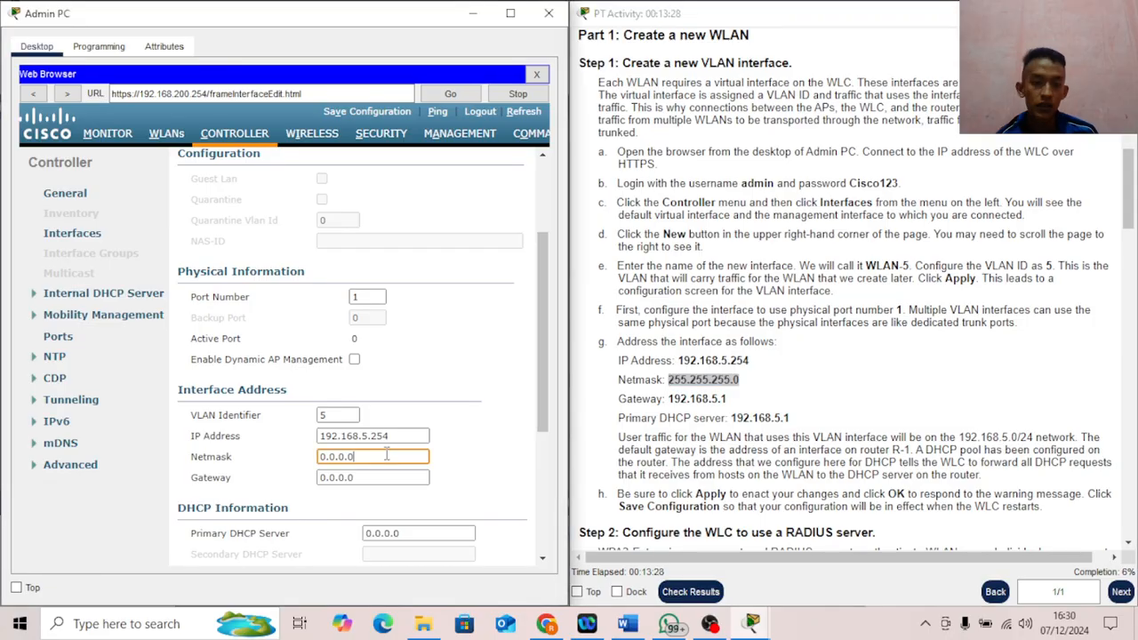
{"action": "key", "text": "ctrl+a"}
{"action": "key", "text": "ctrl+v"}
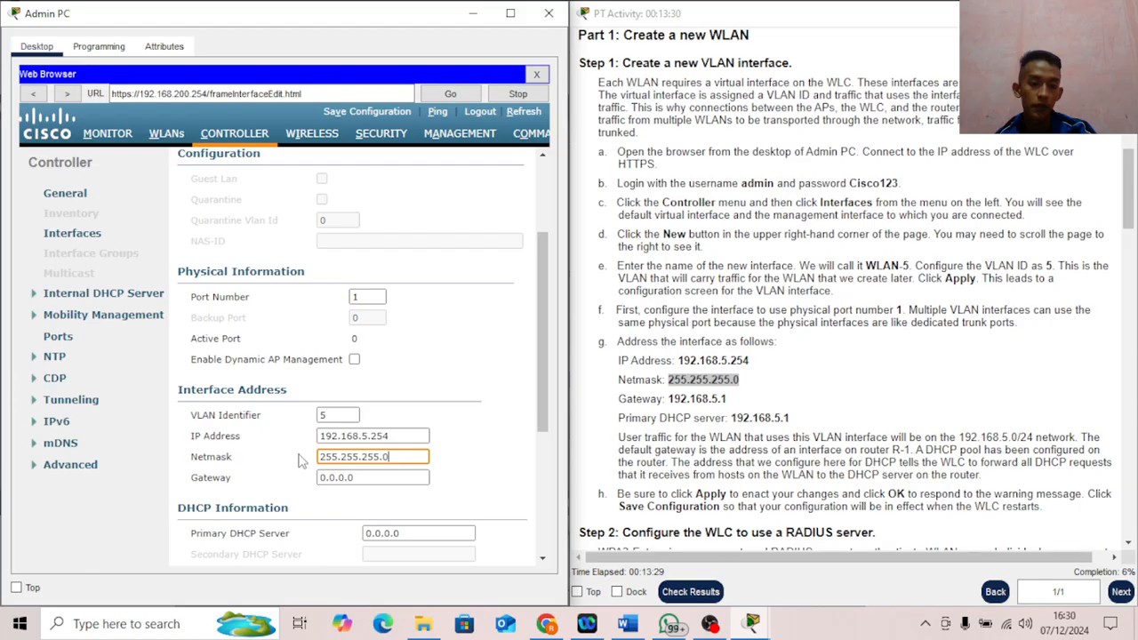
{"action": "left_click_drag", "start_coordinate": [727, 399], "coordinate": [669, 399]}
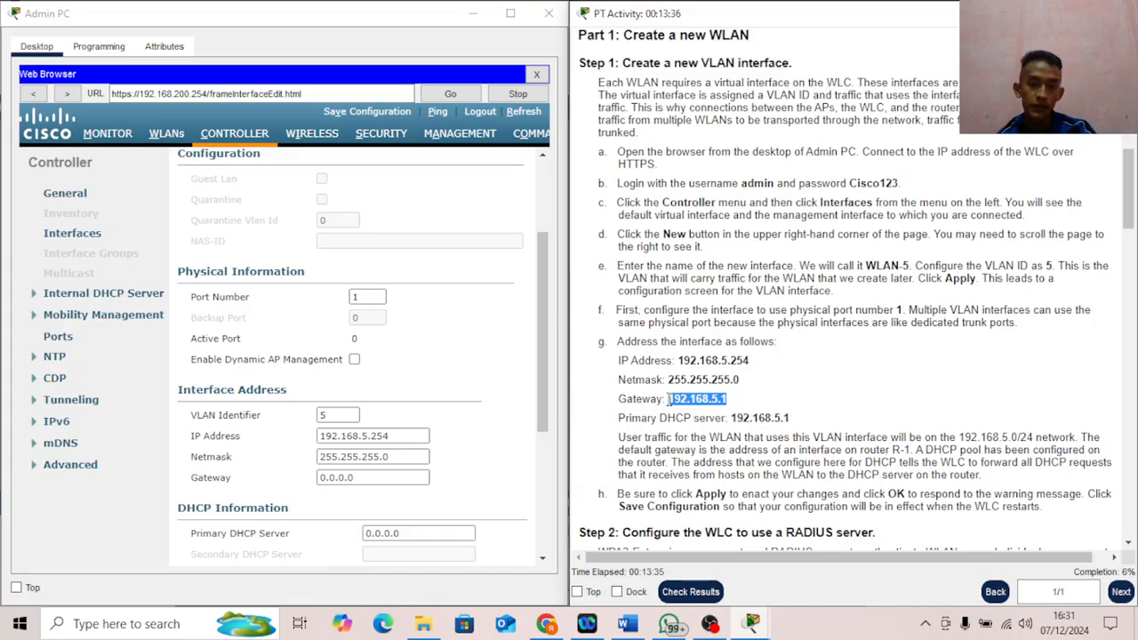
{"action": "left_click", "coordinate": [305, 472]}
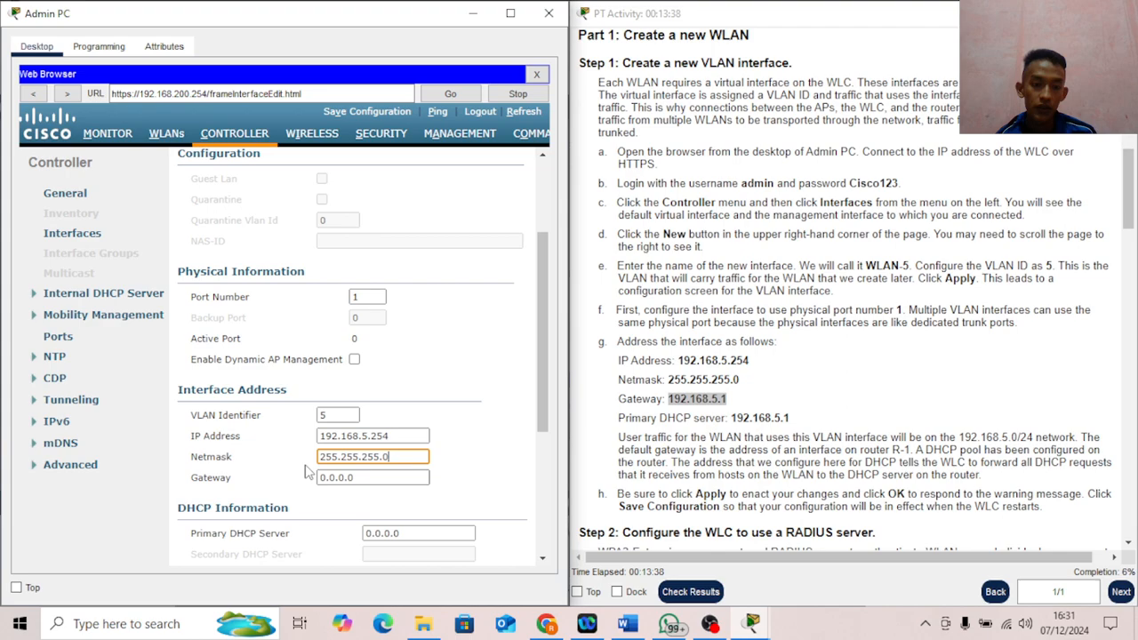
{"action": "key", "text": "Tab"}
{"action": "key", "text": "ctrl+v"}
Step: Set WLAN-5's primary DHCP server to 192.168.5.1
{"action": "scroll", "coordinate": [797, 321], "scroll_direction": "down", "scroll_amount": 3}
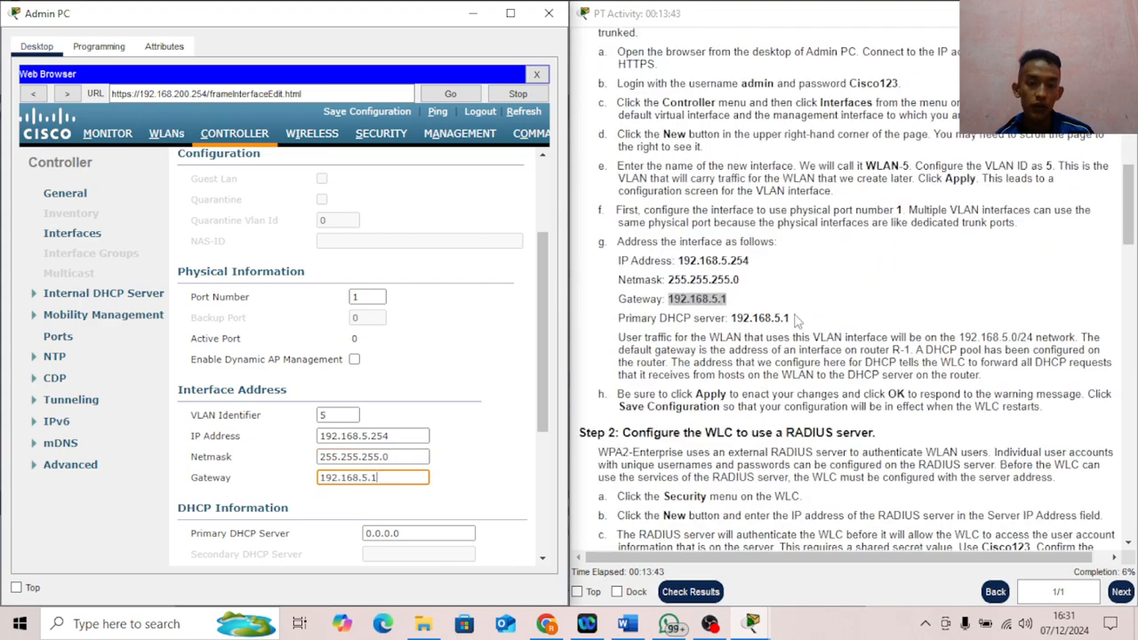
{"action": "left_click_drag", "start_coordinate": [797, 320], "coordinate": [736, 318]}
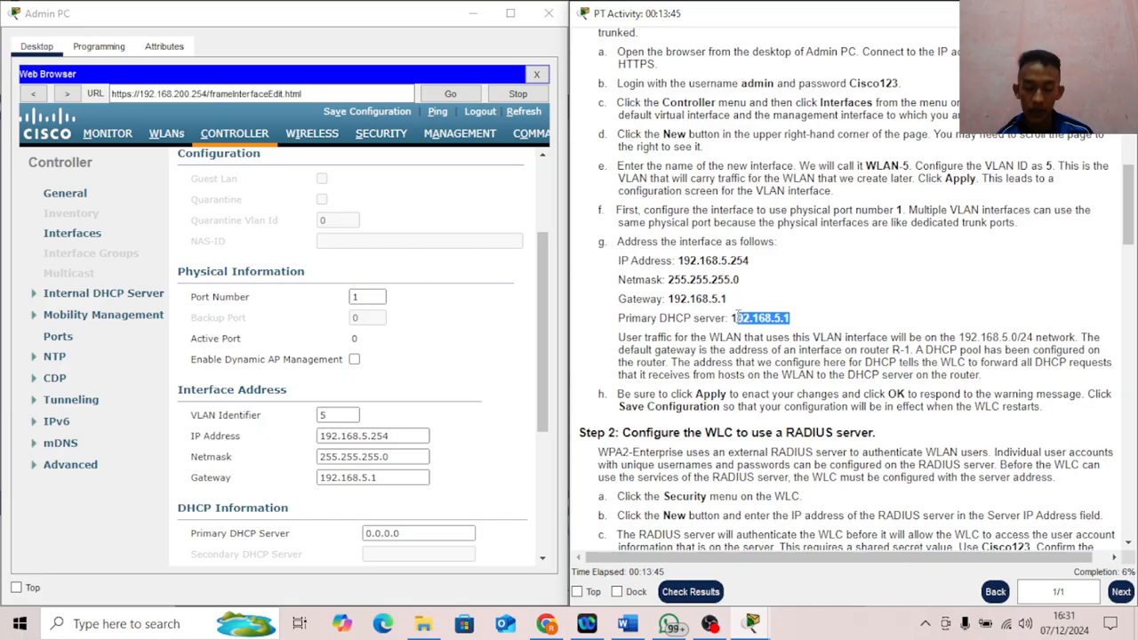
{"action": "left_click_drag", "start_coordinate": [736, 318], "coordinate": [731, 318]}
{"action": "scroll", "coordinate": [451, 491], "scroll_direction": "down", "scroll_amount": 3}
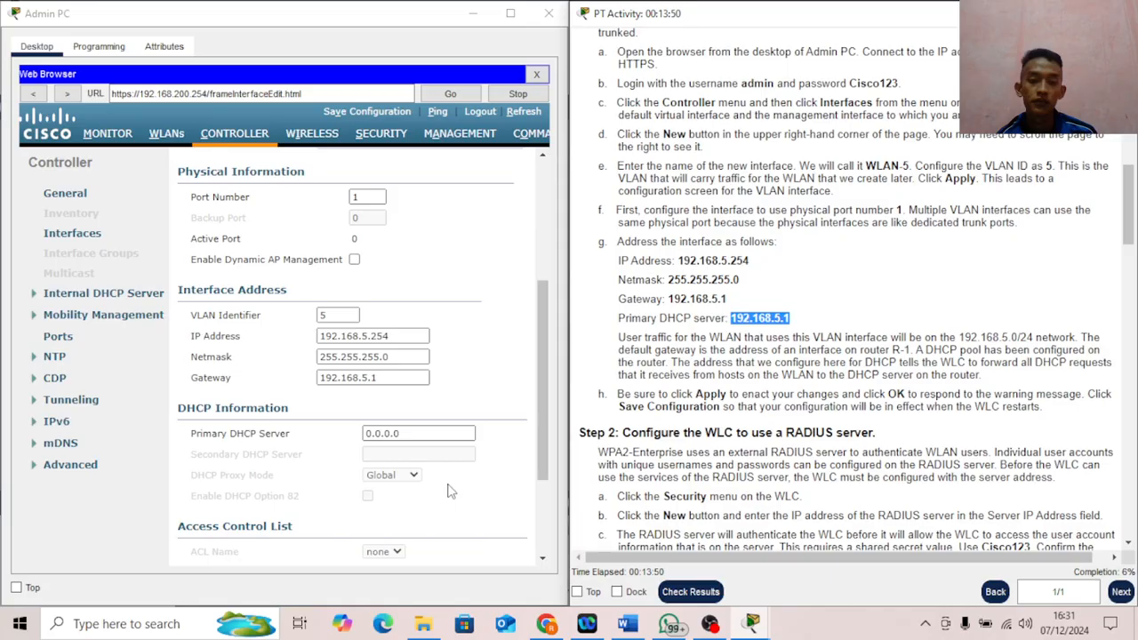
{"action": "left_click", "coordinate": [422, 432]}
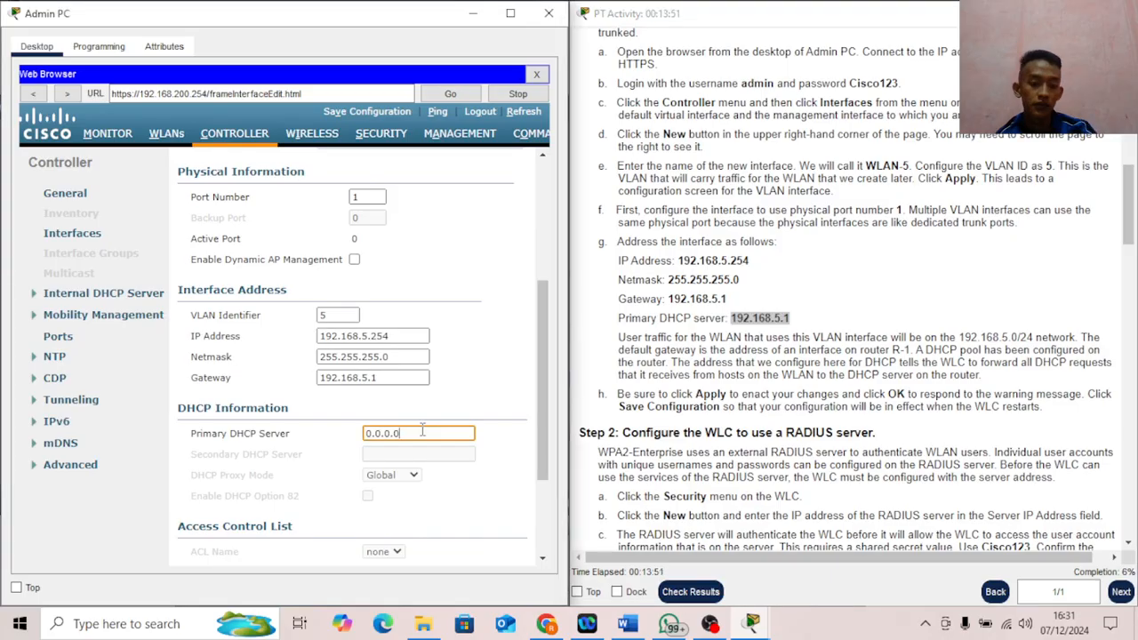
{"action": "key", "text": "ctrl+a"}
{"action": "key", "text": "ctrl+v"}
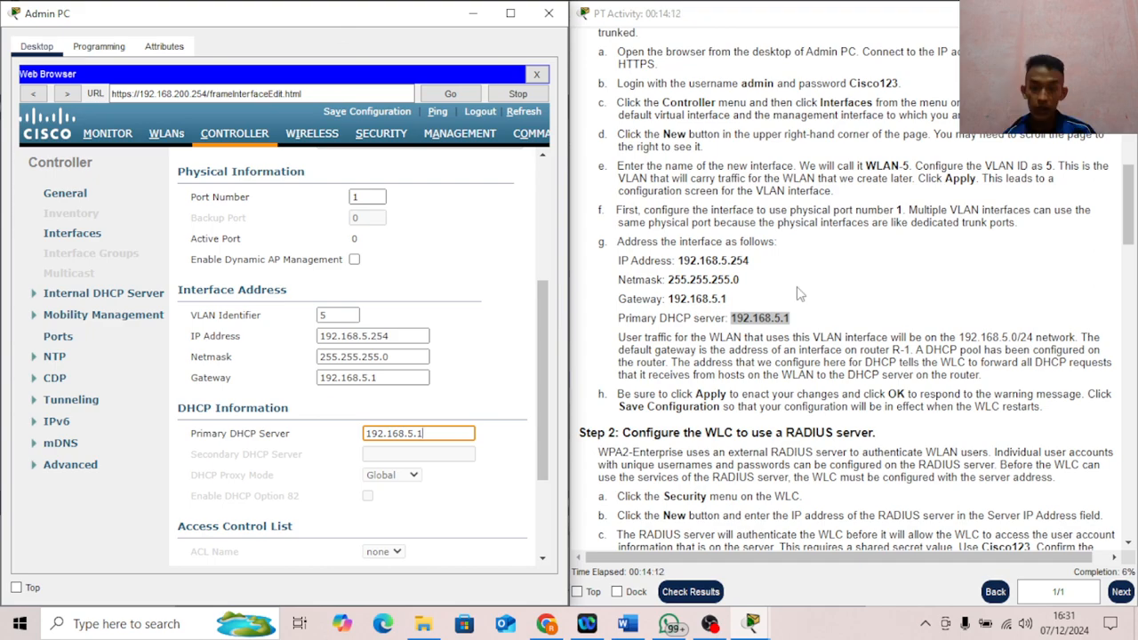
{"action": "scroll", "coordinate": [801, 295], "scroll_direction": "down", "scroll_amount": 1}
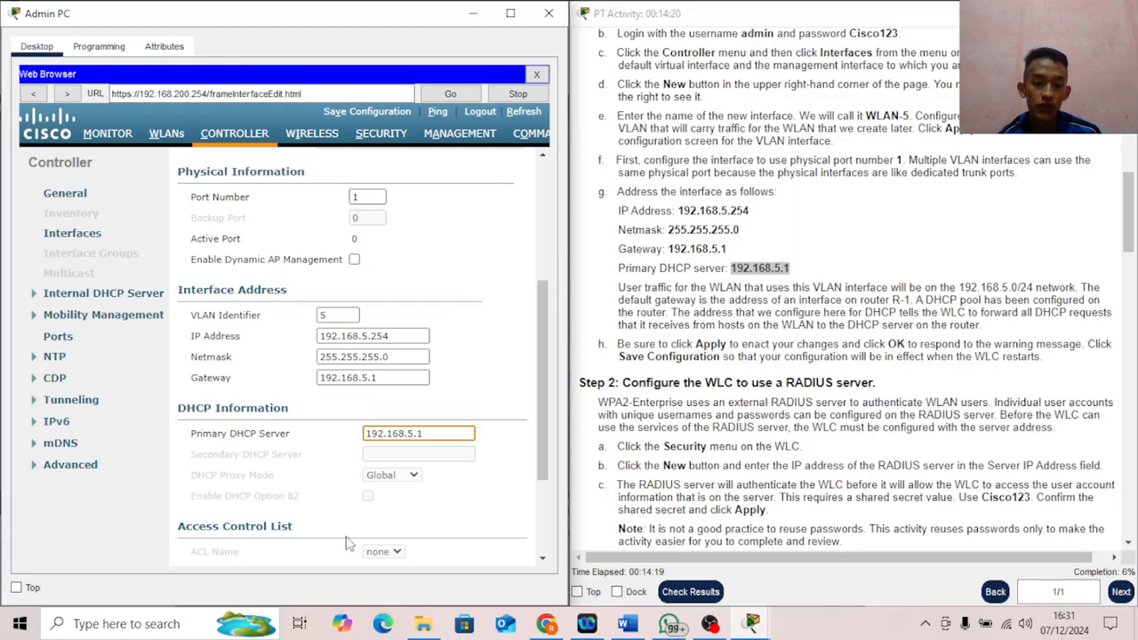
{"action": "left_click_drag", "start_coordinate": [543, 293], "coordinate": [553, 189]}
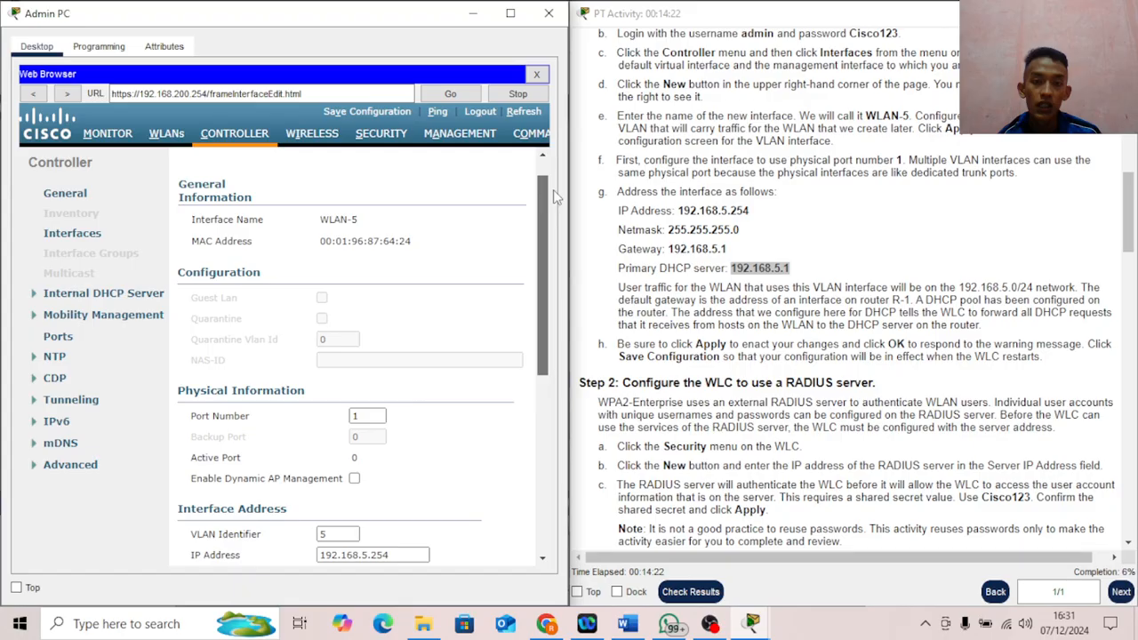
Step: Apply WLAN-5, accept the WLAN-disable warning, and save the controller configuration to flash
{"action": "left_click", "coordinate": [493, 164]}
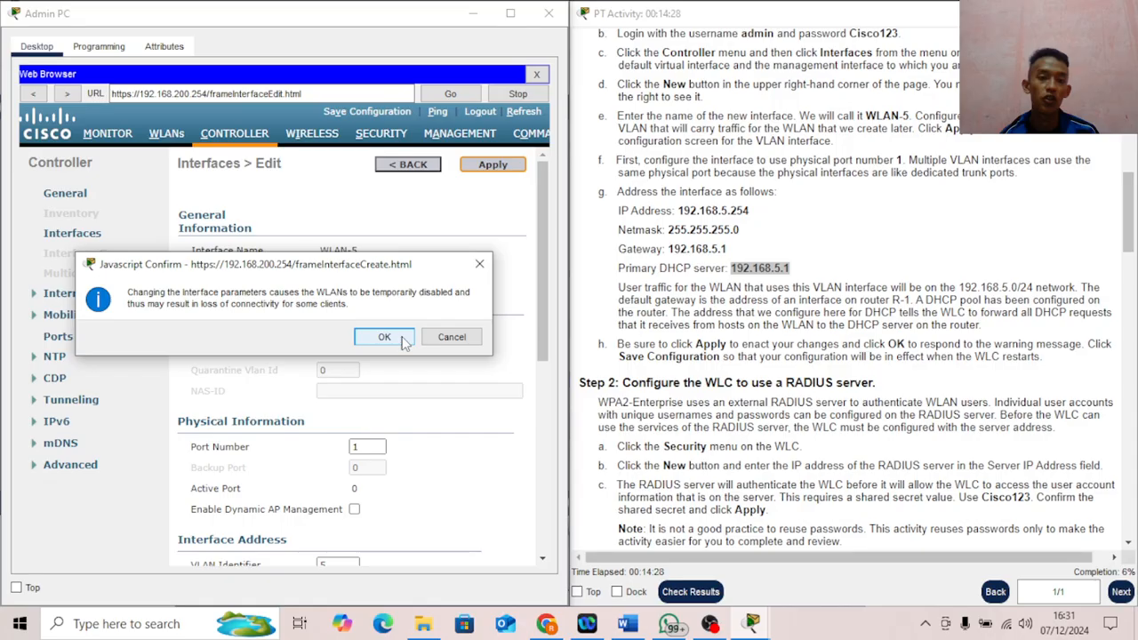
{"action": "left_click", "coordinate": [402, 339]}
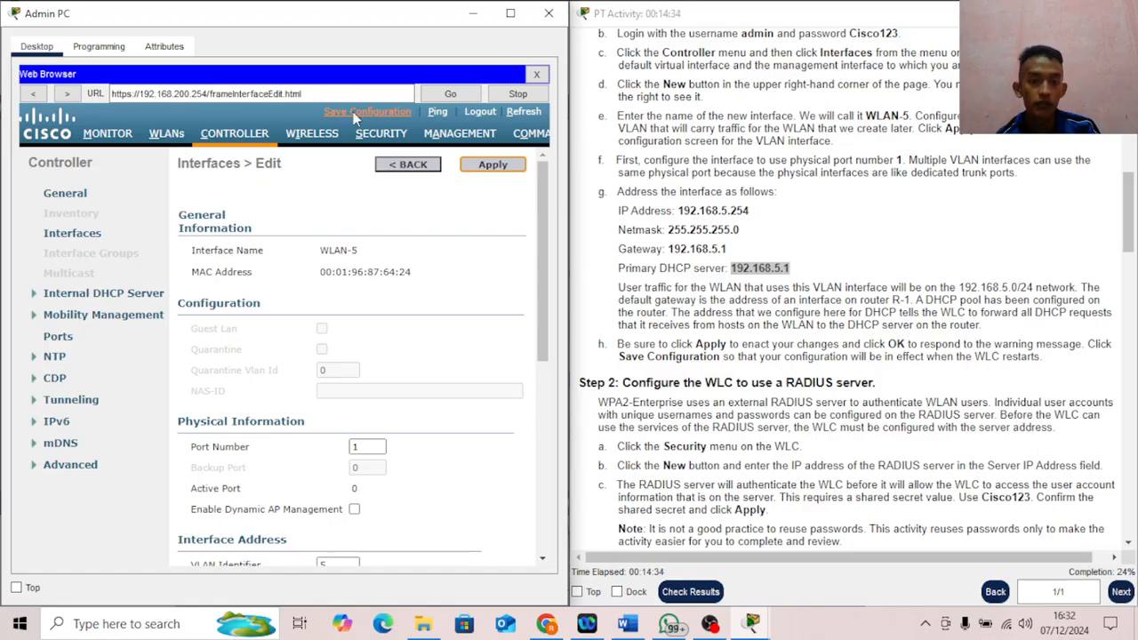
{"action": "left_click", "coordinate": [356, 117]}
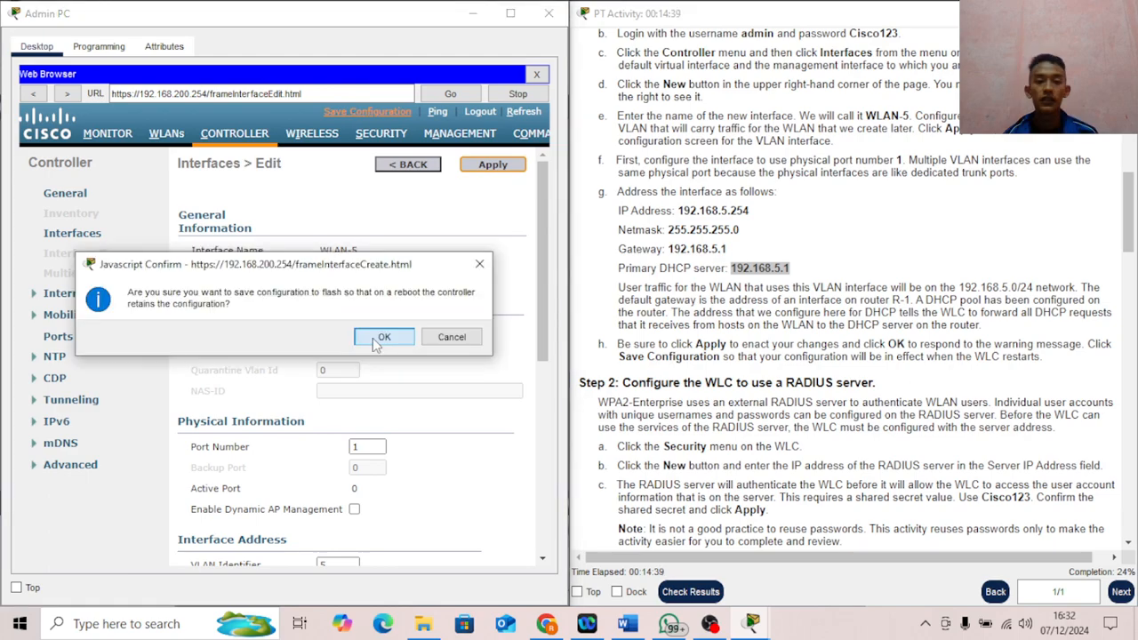
{"action": "left_click", "coordinate": [374, 341]}
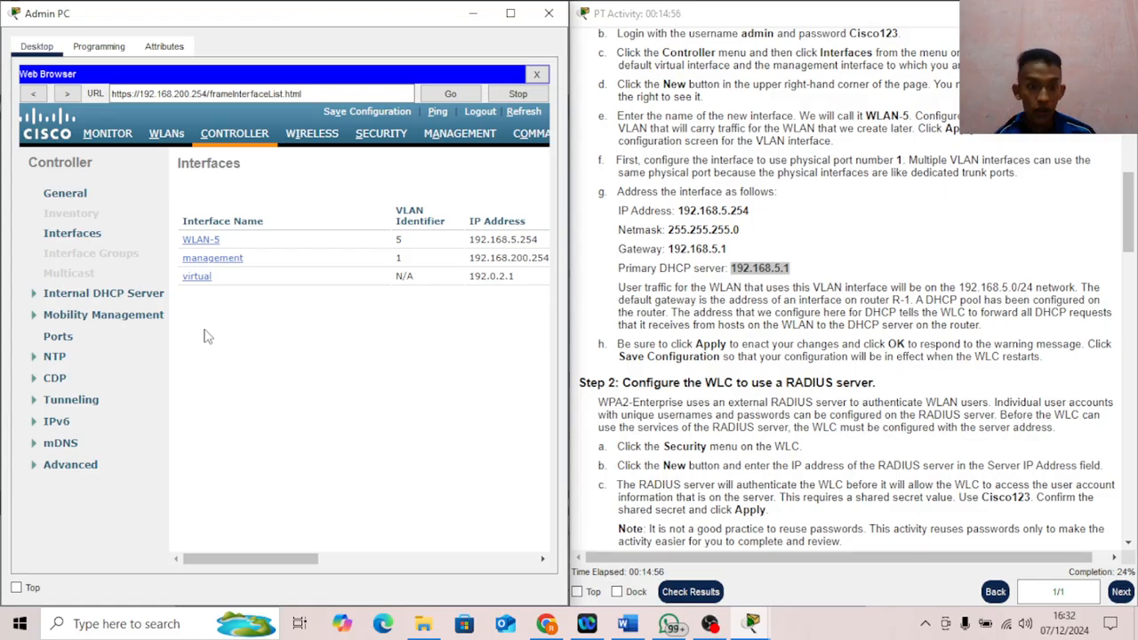
Step: Go to SECURITY > RADIUS Authentication Servers and start a New server entry
{"action": "left_click", "coordinate": [377, 142]}
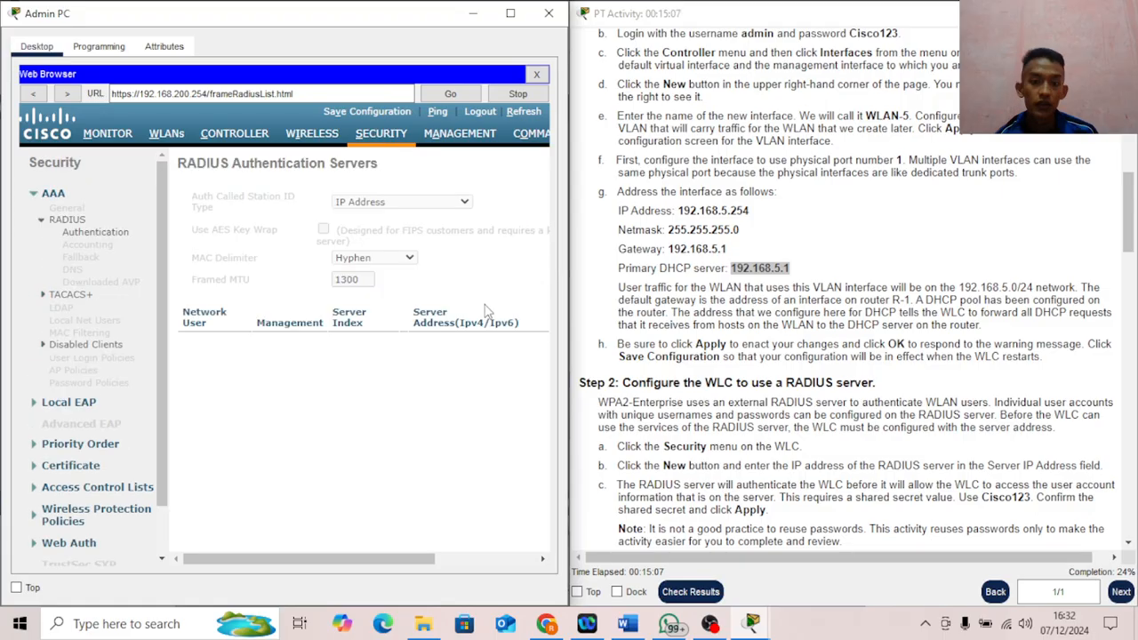
{"action": "scroll", "coordinate": [498, 535], "scroll_direction": "right", "scroll_amount": 5}
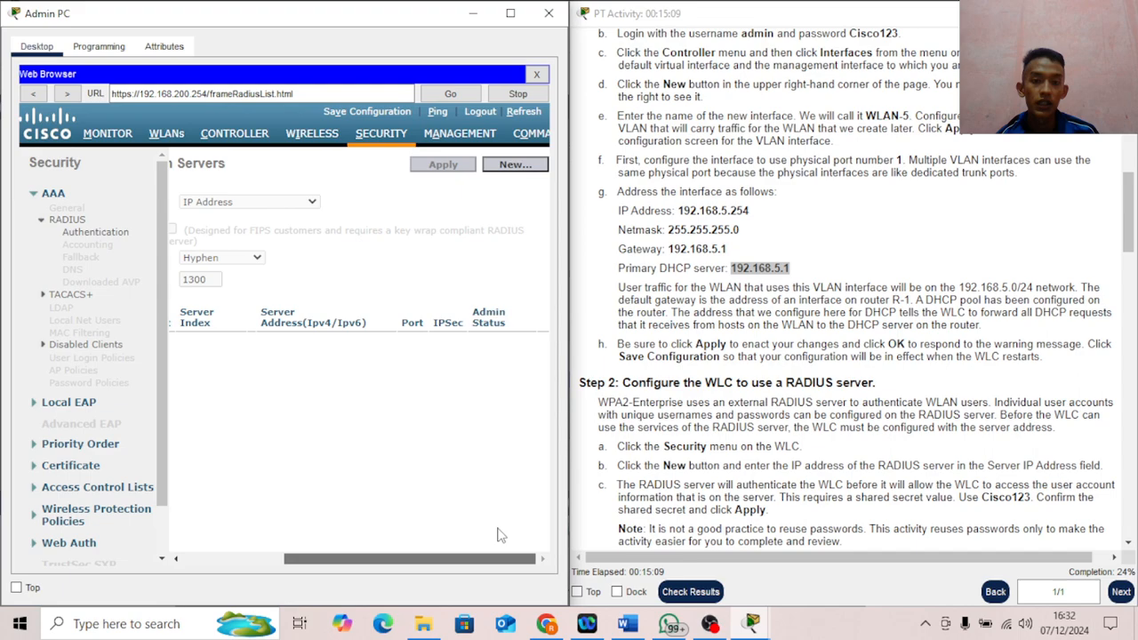
{"action": "left_click", "coordinate": [529, 168]}
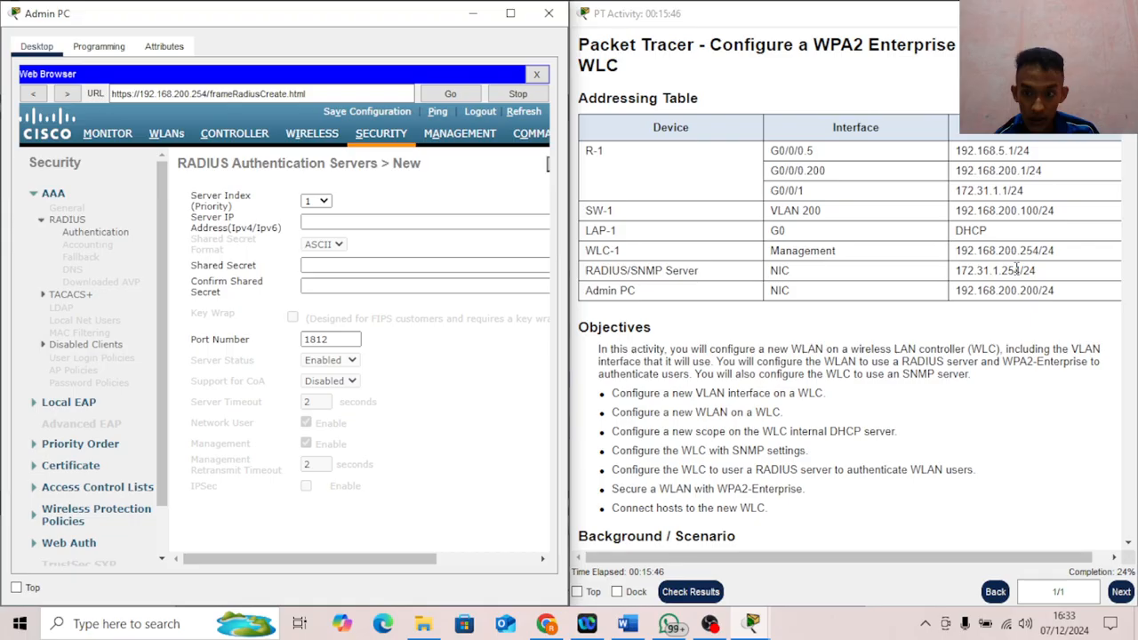
Step: Enter 172.31.1.254 as the RADIUS server IP address
{"action": "double_click", "coordinate": [1016, 269]}
{"action": "left_click", "coordinate": [330, 225]}
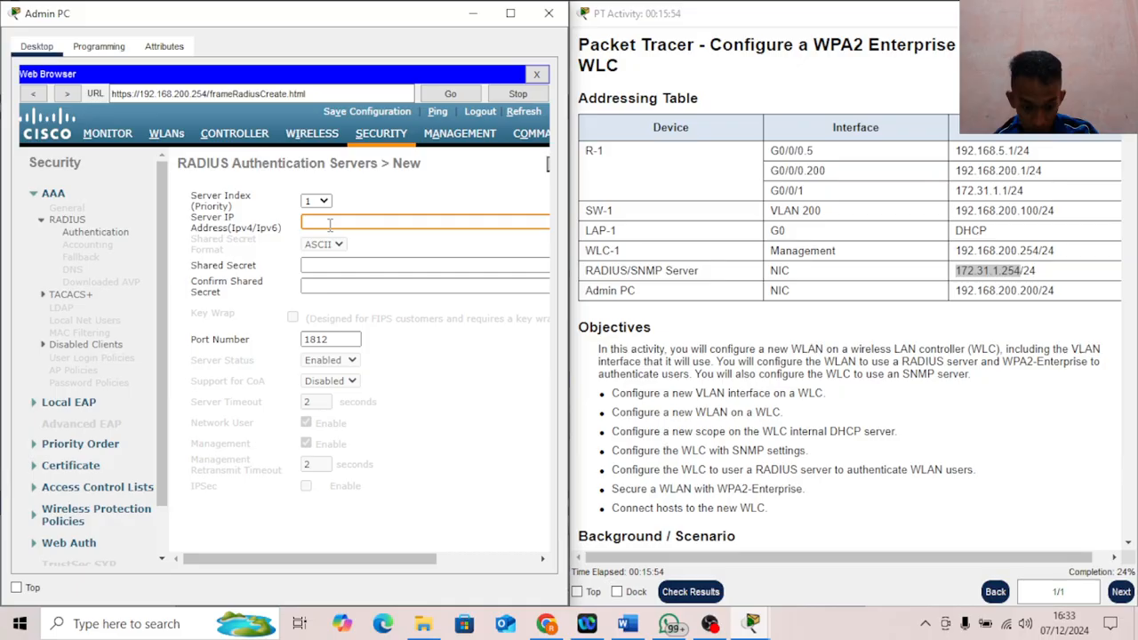
{"action": "key", "text": "ctrl+v"}
{"action": "scroll", "coordinate": [747, 313], "scroll_direction": "down", "scroll_amount": 10}
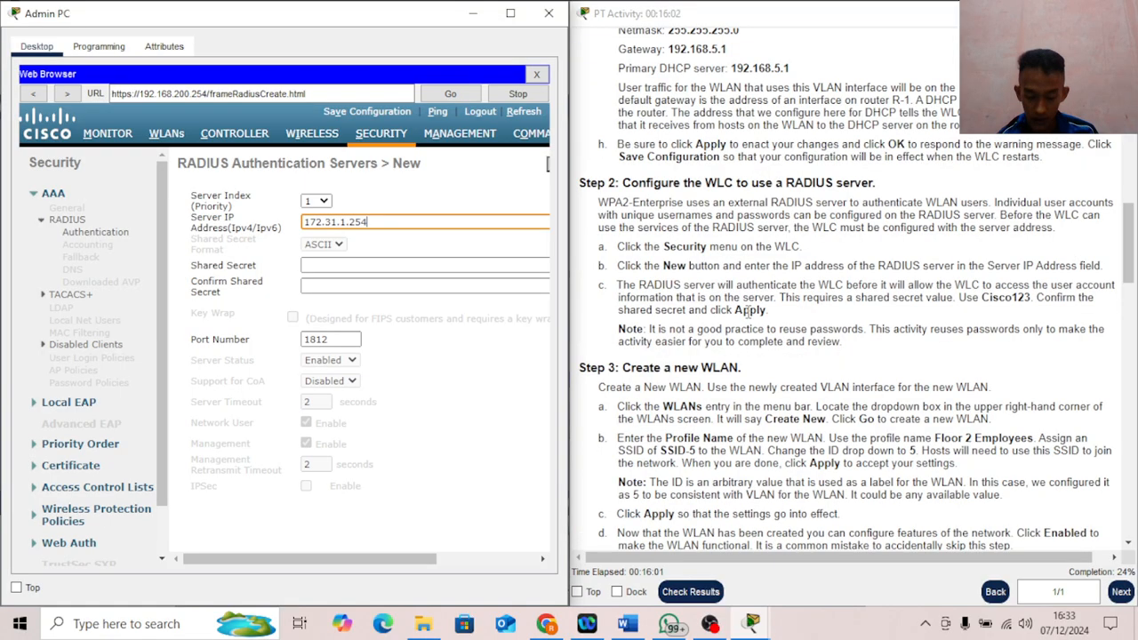
{"action": "scroll", "coordinate": [994, 425], "scroll_direction": "up", "scroll_amount": 2}
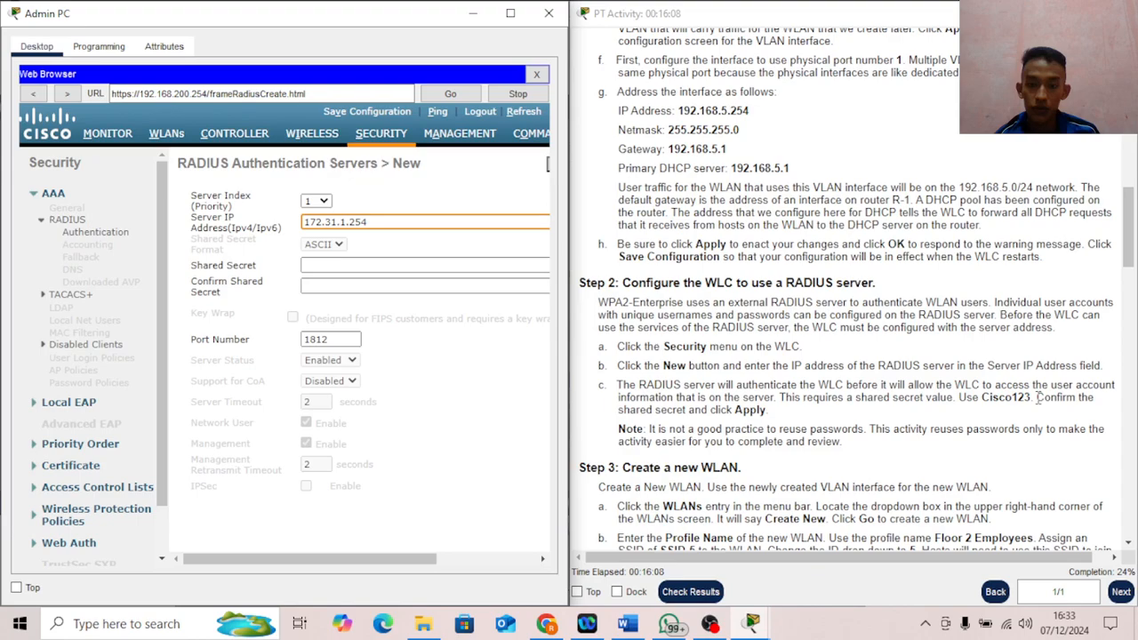
Step: Enter and confirm the shared secret from the instructions, apply, and return to the server list
{"action": "double_click", "coordinate": [1006, 397]}
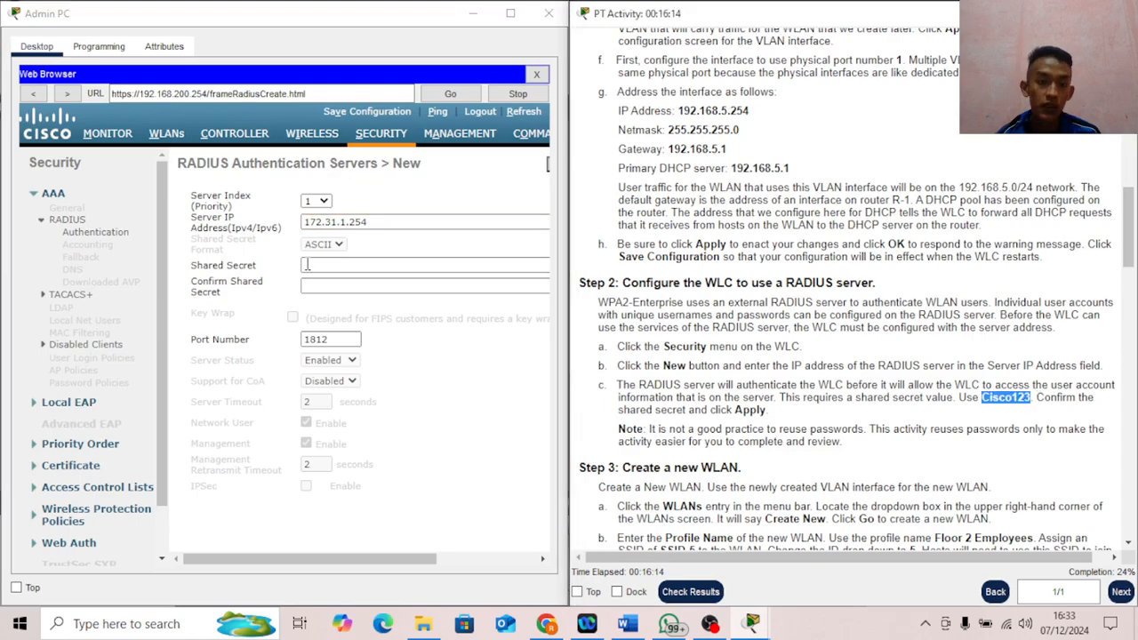
{"action": "left_click", "coordinate": [306, 264]}
{"action": "key", "text": "ctrl+v"}
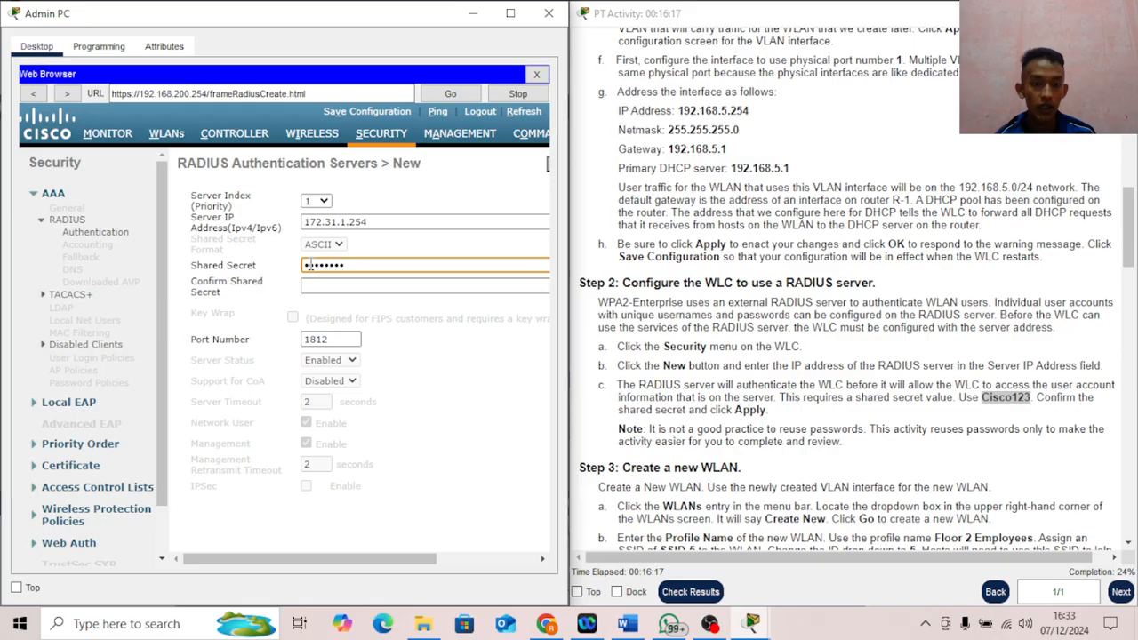
{"action": "left_click", "coordinate": [306, 285]}
{"action": "key", "text": "ctrl+v"}
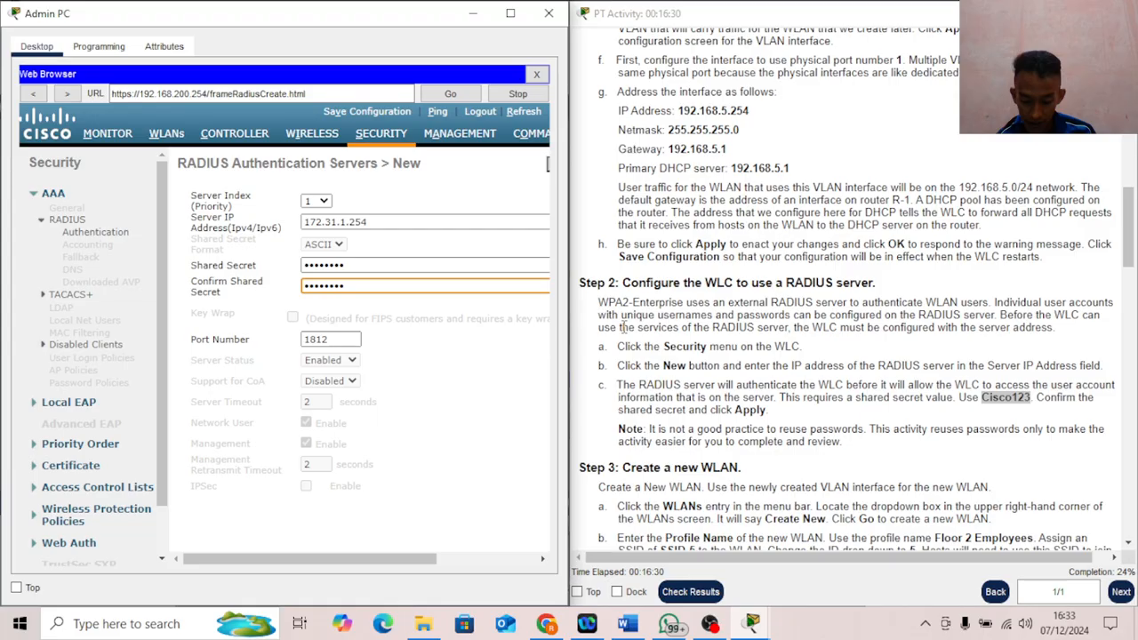
{"action": "left_click", "coordinate": [547, 164]}
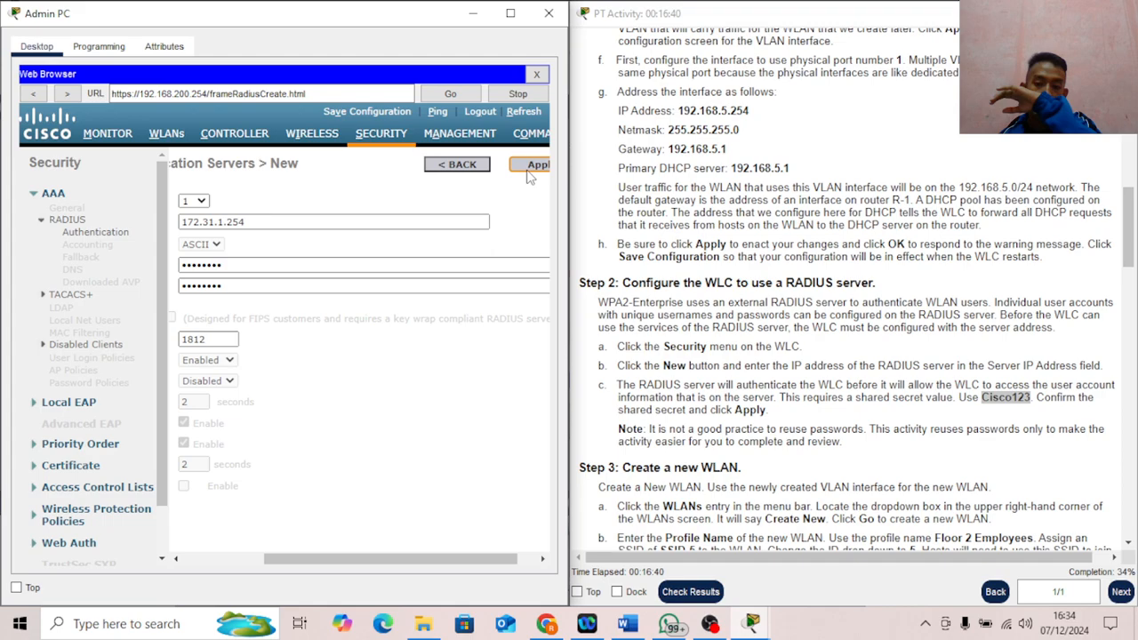
{"action": "left_click", "coordinate": [531, 166]}
{"action": "scroll", "coordinate": [786, 306], "scroll_direction": "down", "scroll_amount": 5}
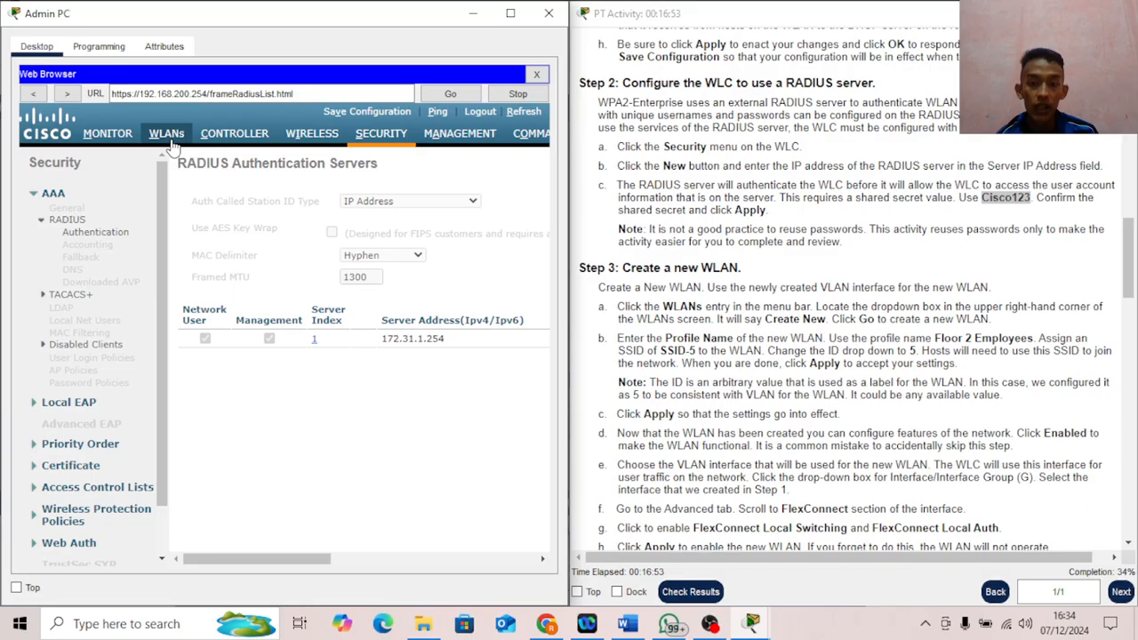
Step: Start a new WLAN from the controller's WLANs page using Create New
{"action": "left_click", "coordinate": [169, 138]}
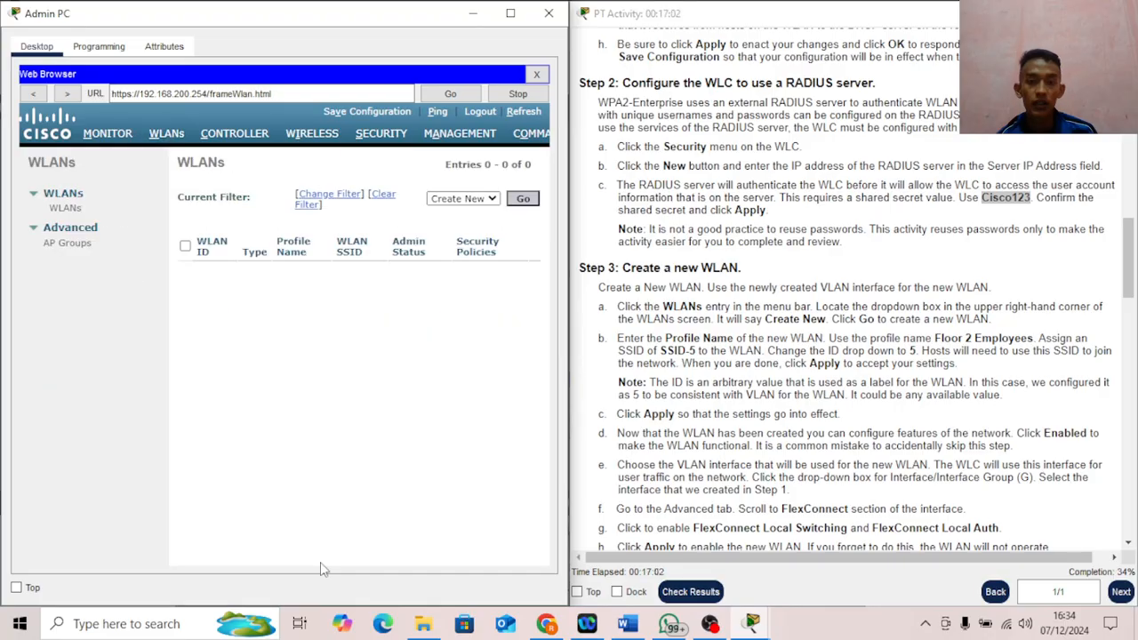
{"action": "left_click", "coordinate": [522, 198]}
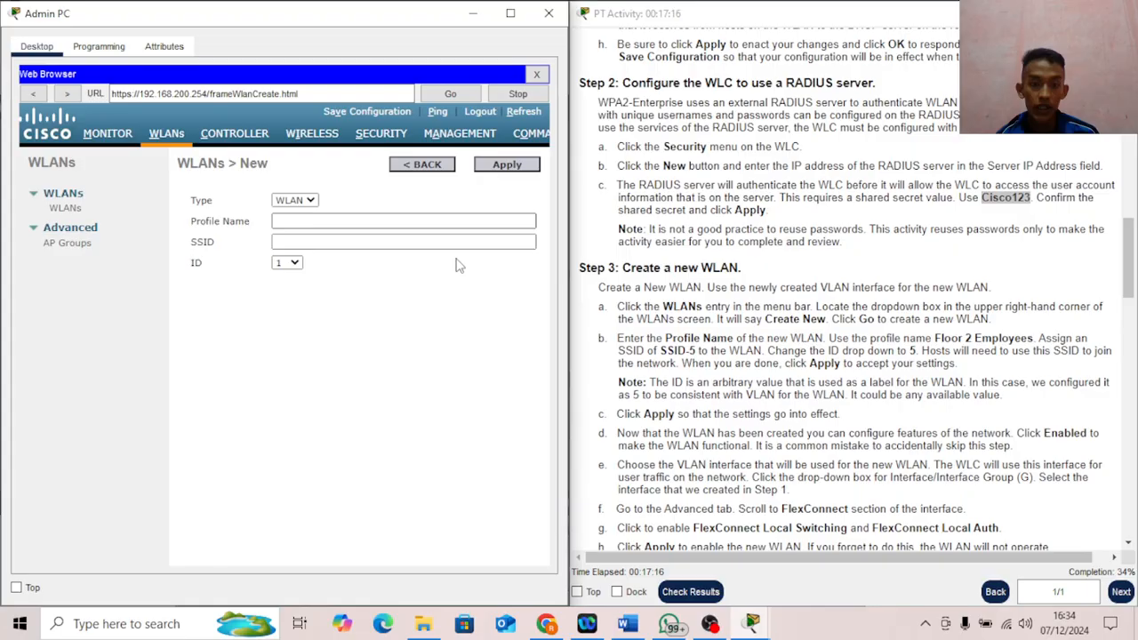
Step: Enter profile name Floor 2 Employees and SSID SSID-5, and set WLAN ID 5
{"action": "left_click_drag", "start_coordinate": [935, 338], "coordinate": [1023, 339]}
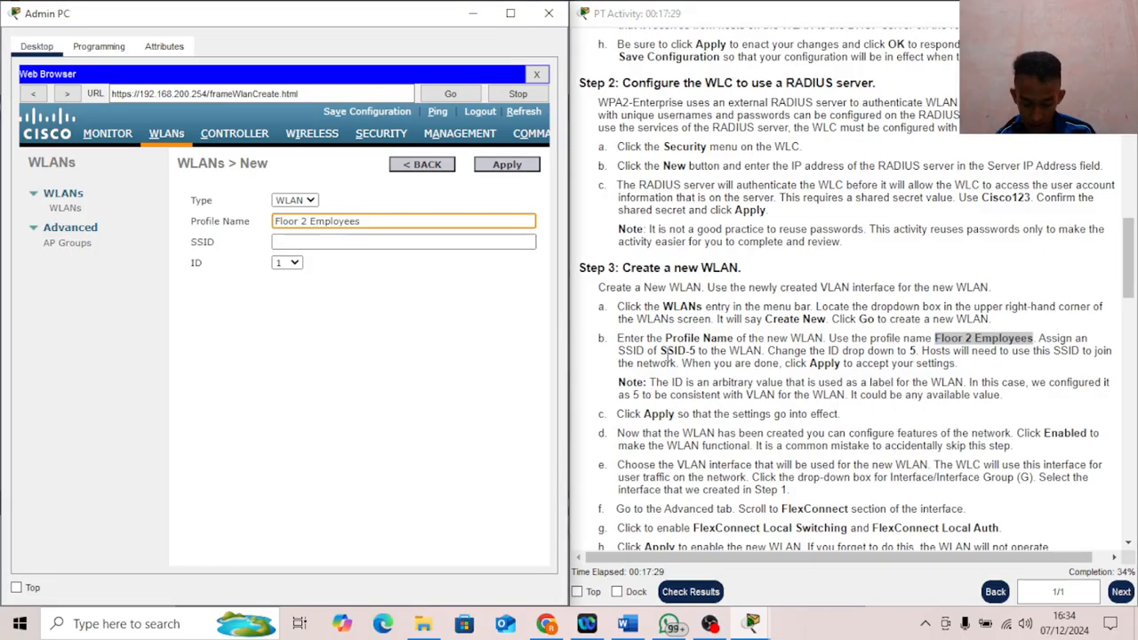
{"action": "left_click_drag", "start_coordinate": [660, 352], "coordinate": [696, 351]}
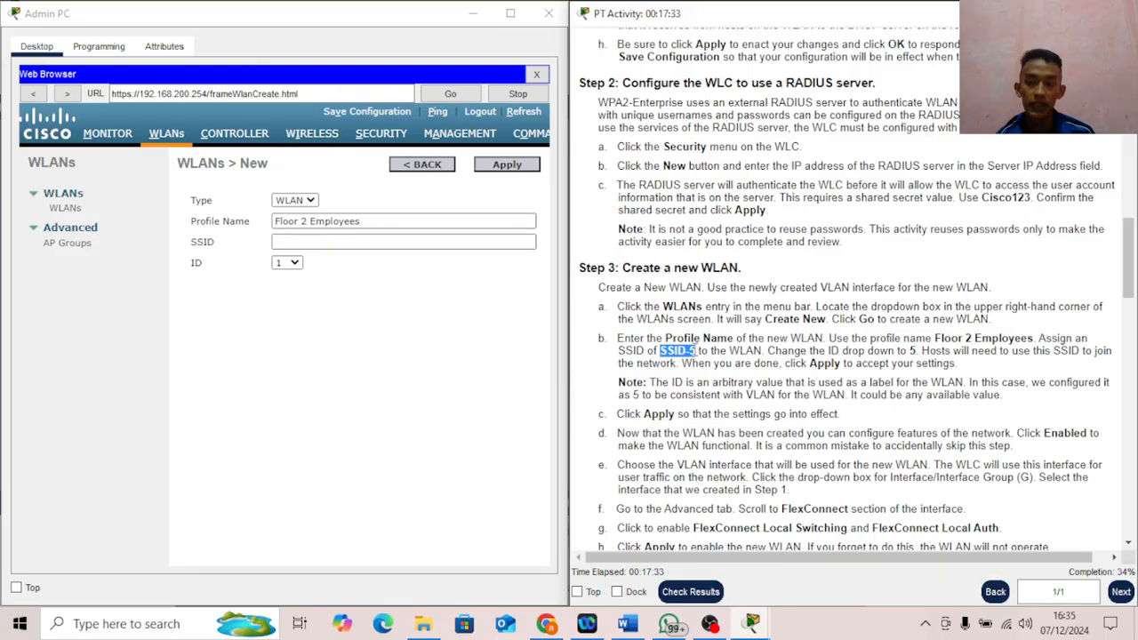
{"action": "left_click", "coordinate": [286, 262]}
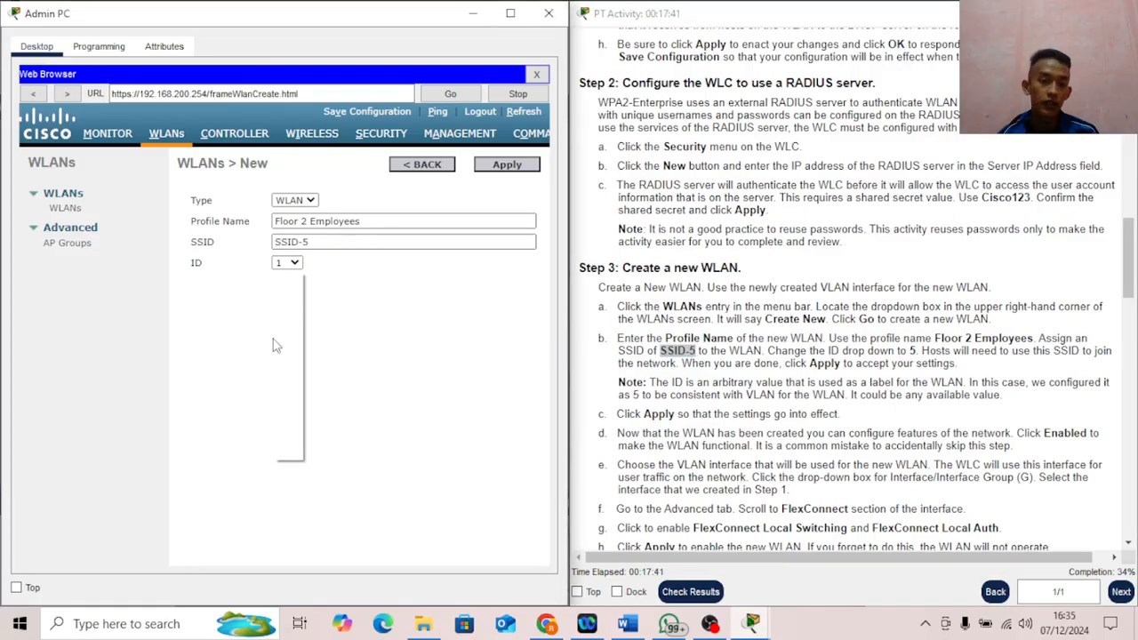
{"action": "left_click", "coordinate": [276, 346]}
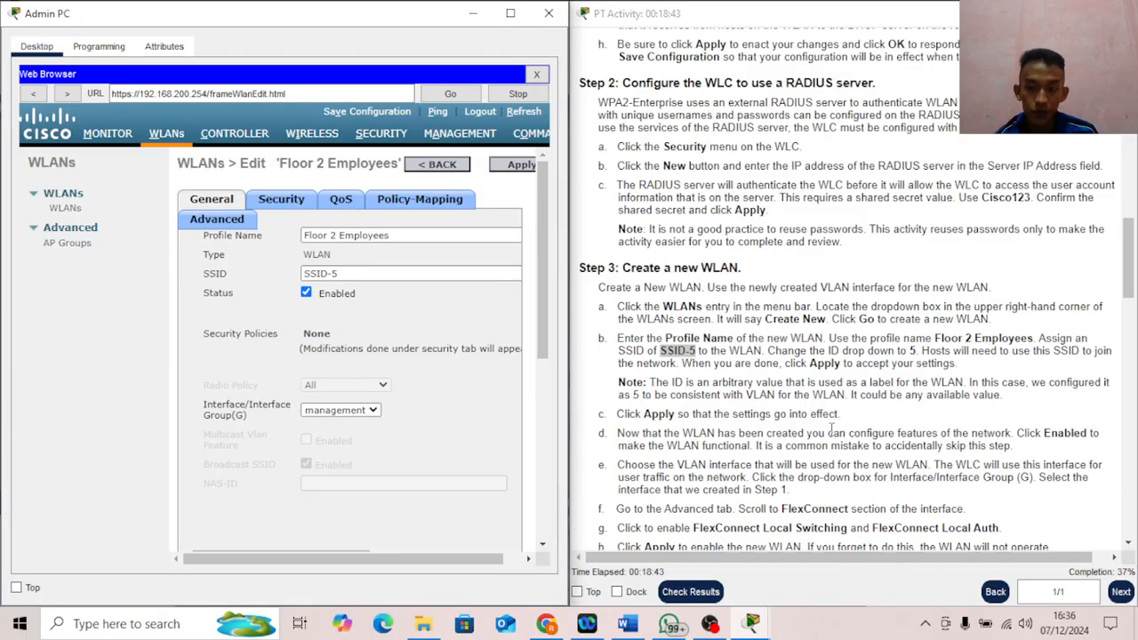
Step: Bind the Floor 2 Employees WLAN to interface WLAN-5 and show its Advanced settings
{"action": "scroll", "coordinate": [832, 428], "scroll_direction": "down", "scroll_amount": 2}
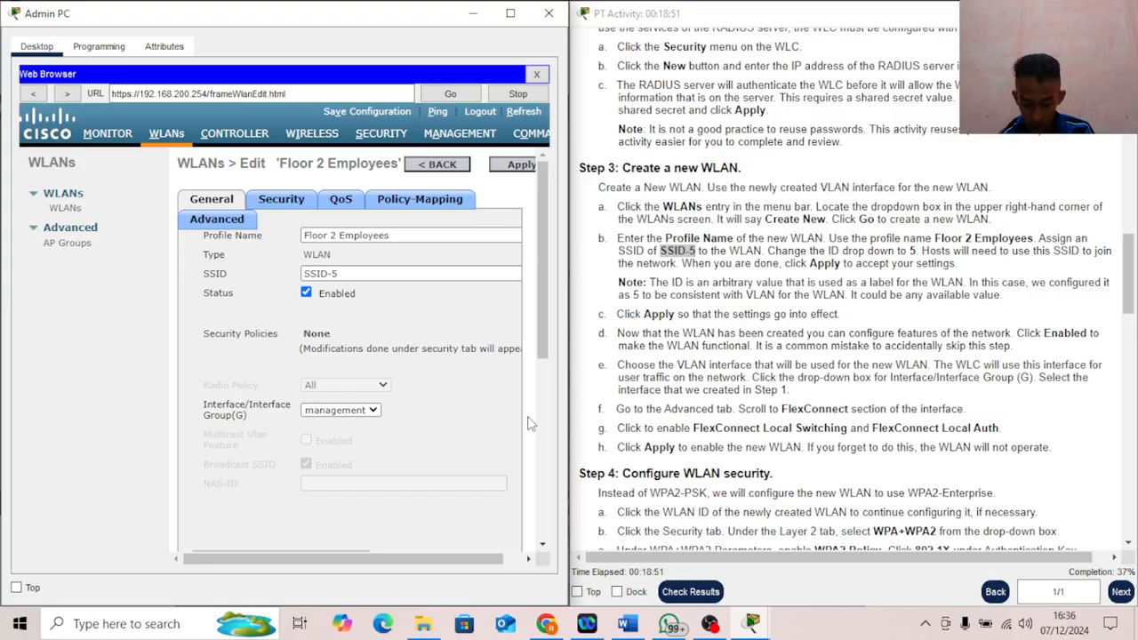
{"action": "left_click", "coordinate": [373, 410]}
{"action": "left_click", "coordinate": [374, 431]}
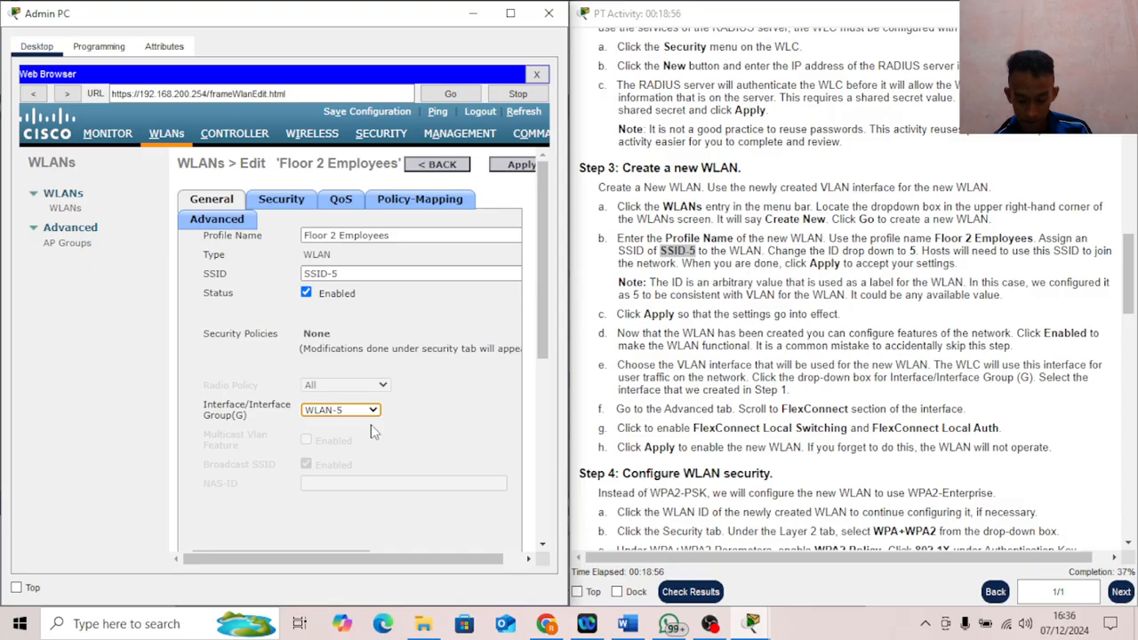
{"action": "left_click", "coordinate": [216, 219]}
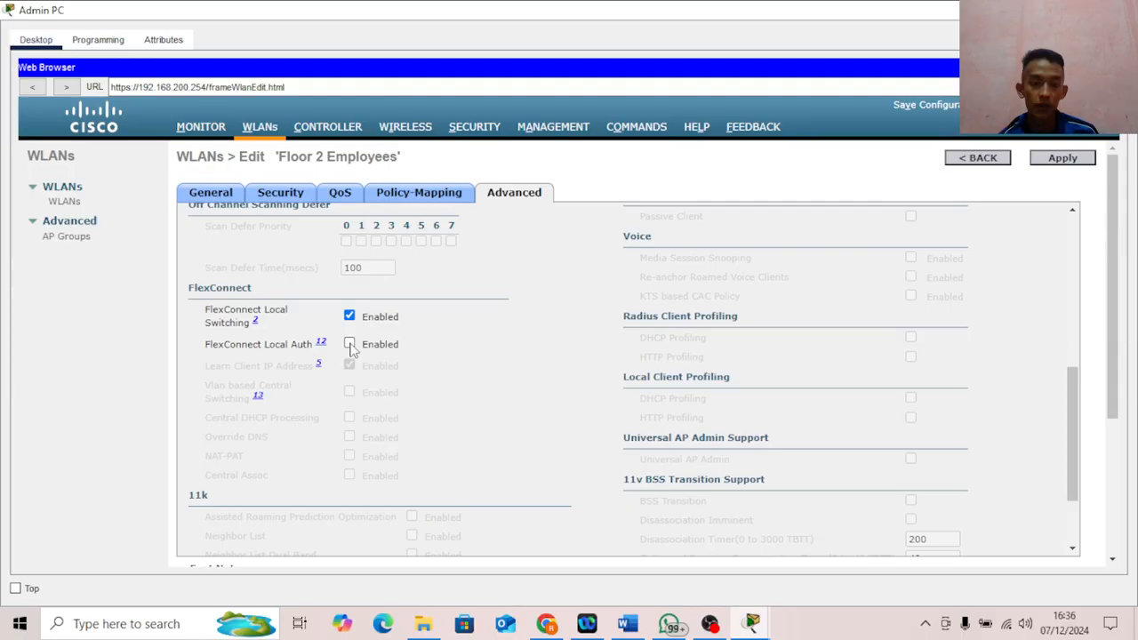
Step: Enable FlexConnect Local Auth and apply the WLAN's Advanced settings
{"action": "left_click", "coordinate": [350, 345]}
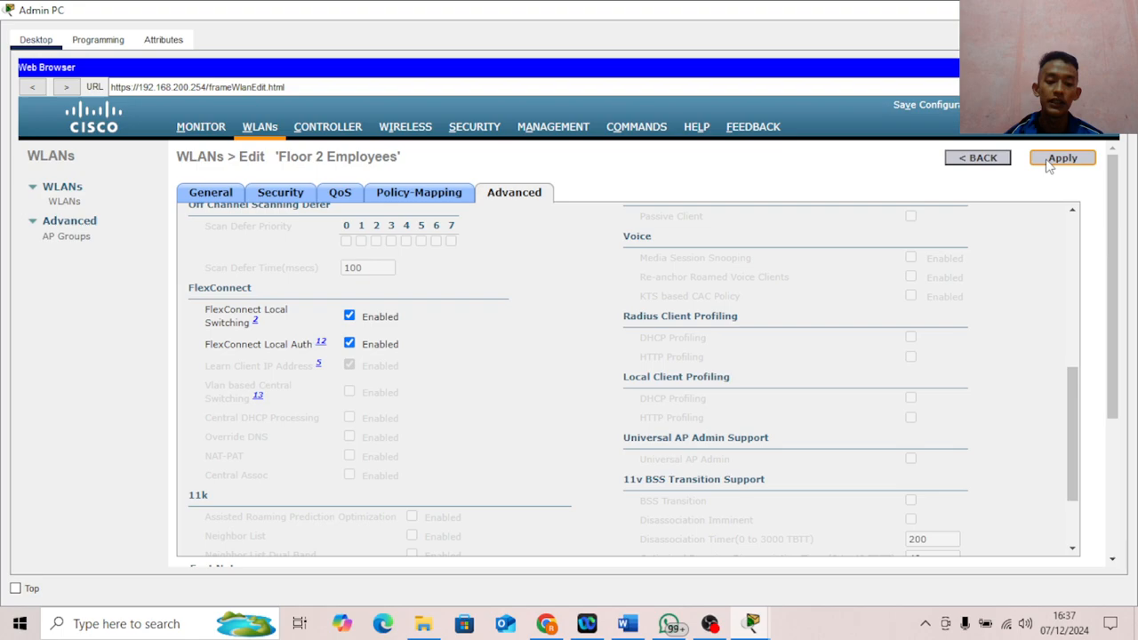
{"action": "left_click", "coordinate": [1061, 158]}
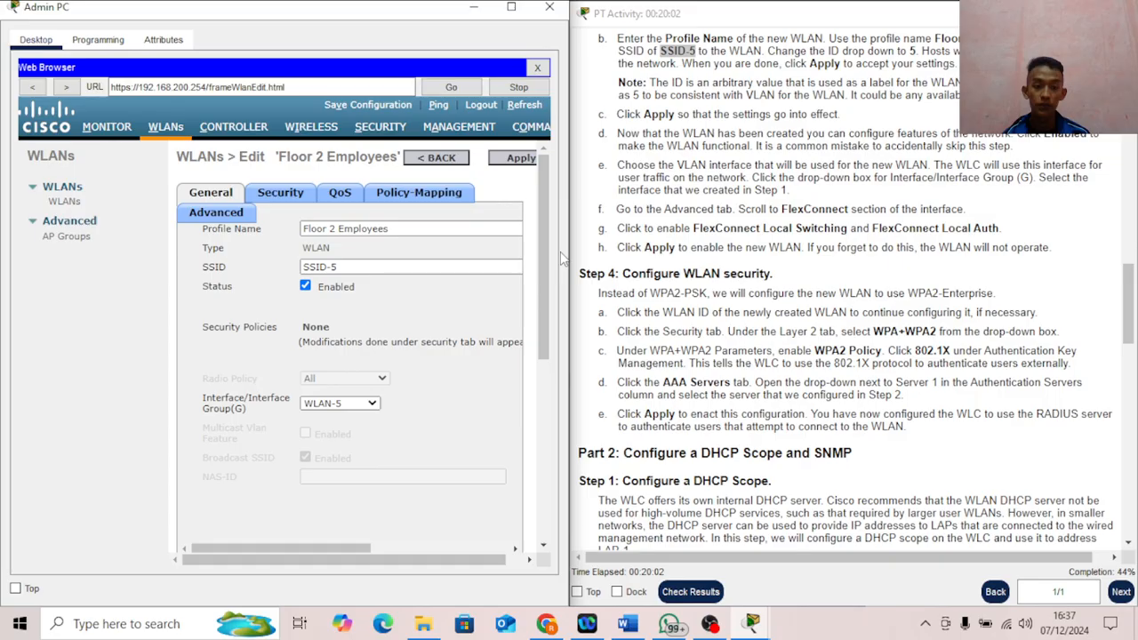
Step: Go back to the WLANs list and reopen WLAN 5, Floor 2 Employees
{"action": "left_click", "coordinate": [165, 129]}
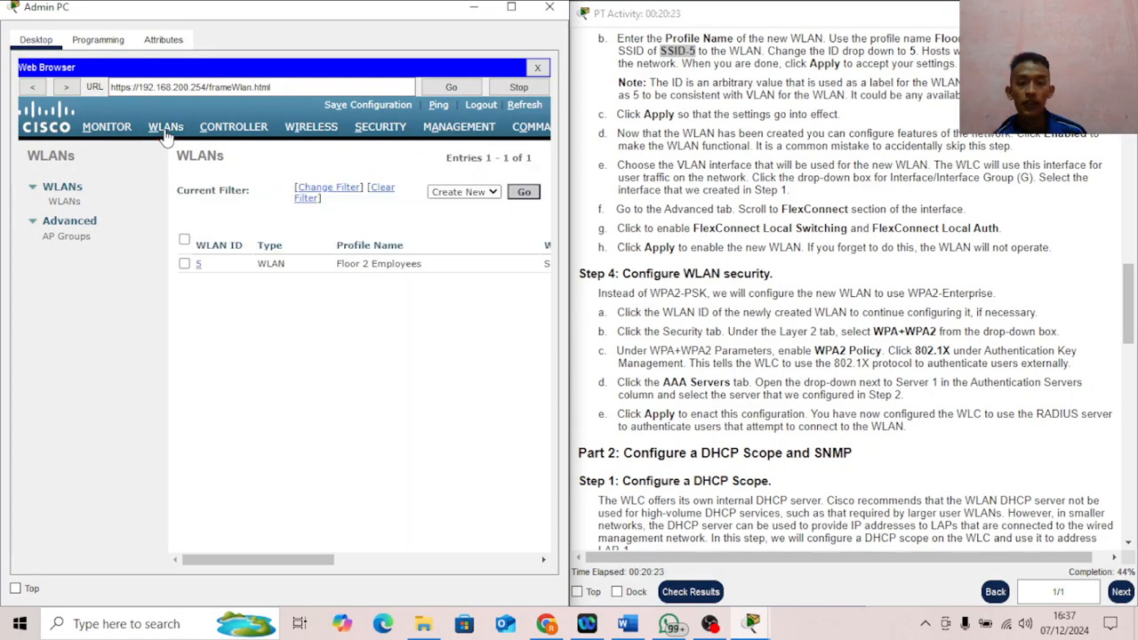
{"action": "left_click", "coordinate": [199, 265]}
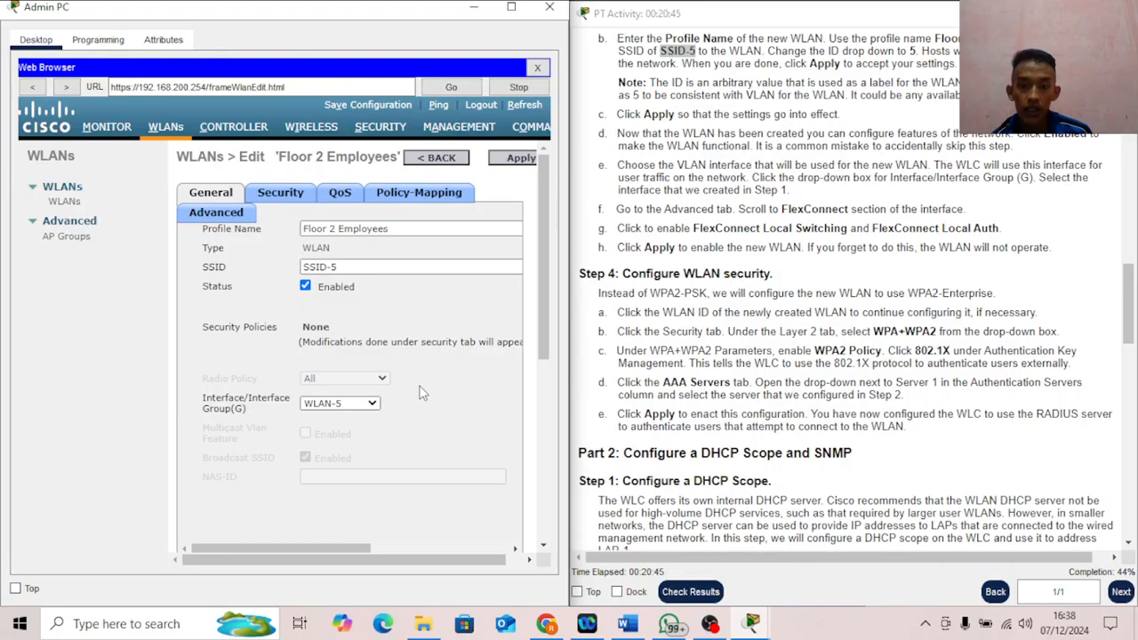
Step: Show the Security settings of the Floor 2 Employees WLAN
{"action": "left_click", "coordinate": [280, 192]}
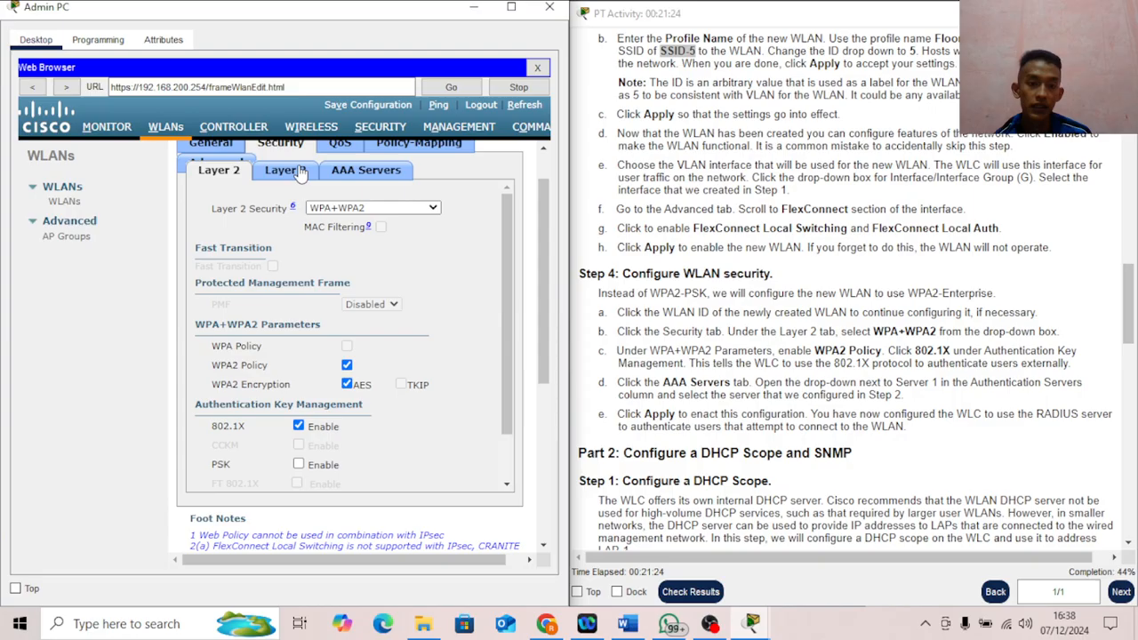
Step: Assign RADIUS server 172.31.1.254 port 1812 as authentication Server 1 and apply it
{"action": "left_click", "coordinate": [341, 173]}
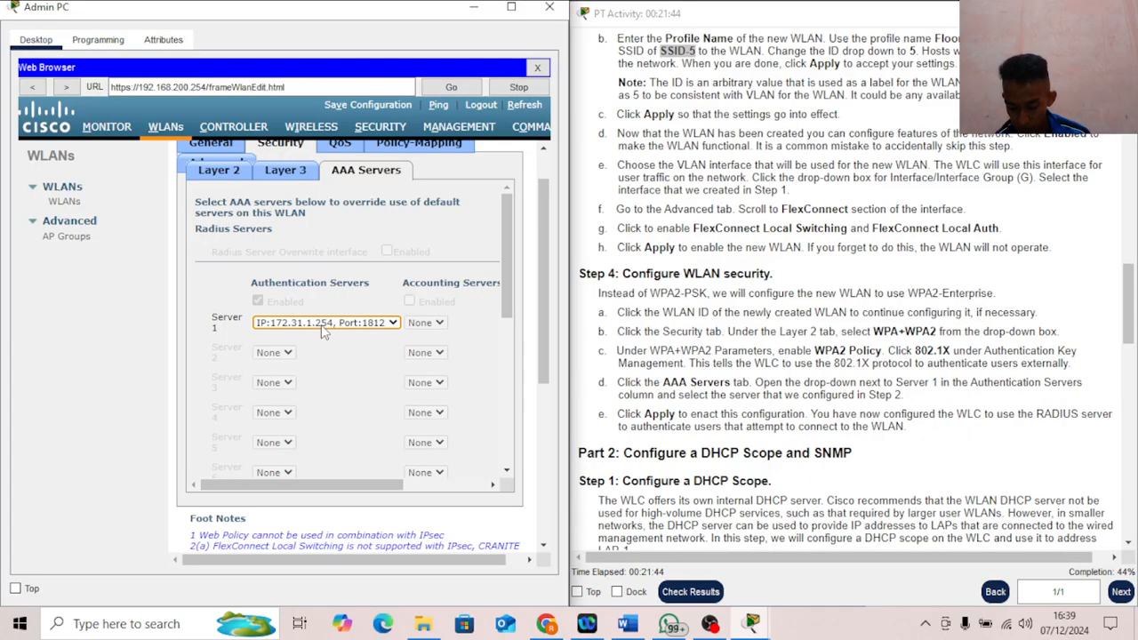
{"action": "scroll", "coordinate": [508, 167], "scroll_direction": "up", "scroll_amount": 2}
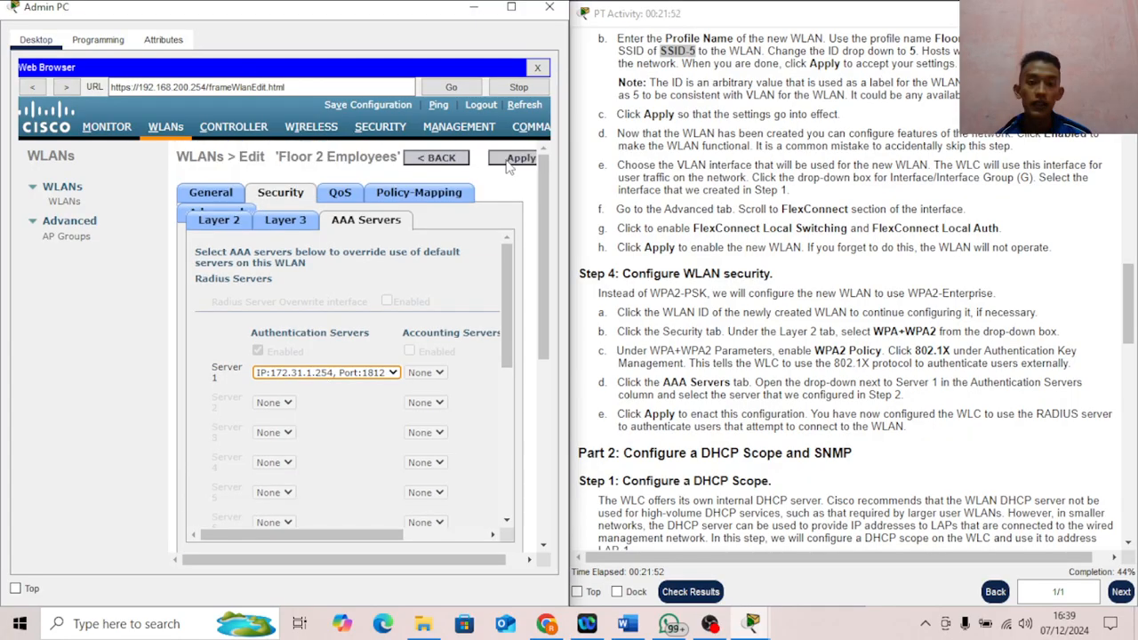
{"action": "left_click", "coordinate": [511, 165]}
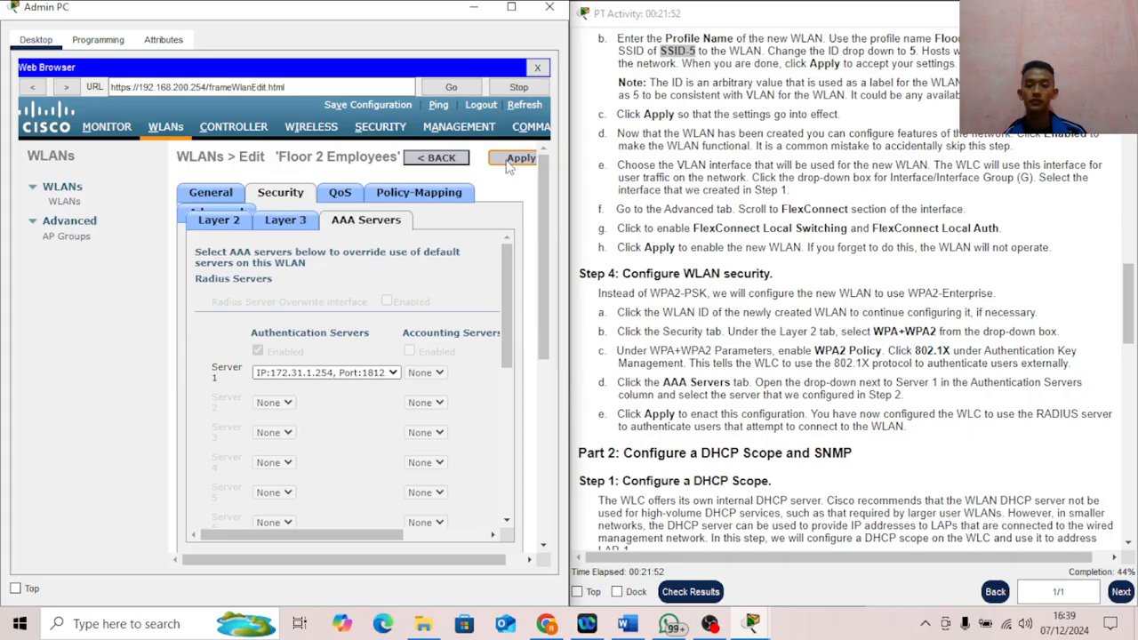
{"action": "left_click", "coordinate": [511, 164]}
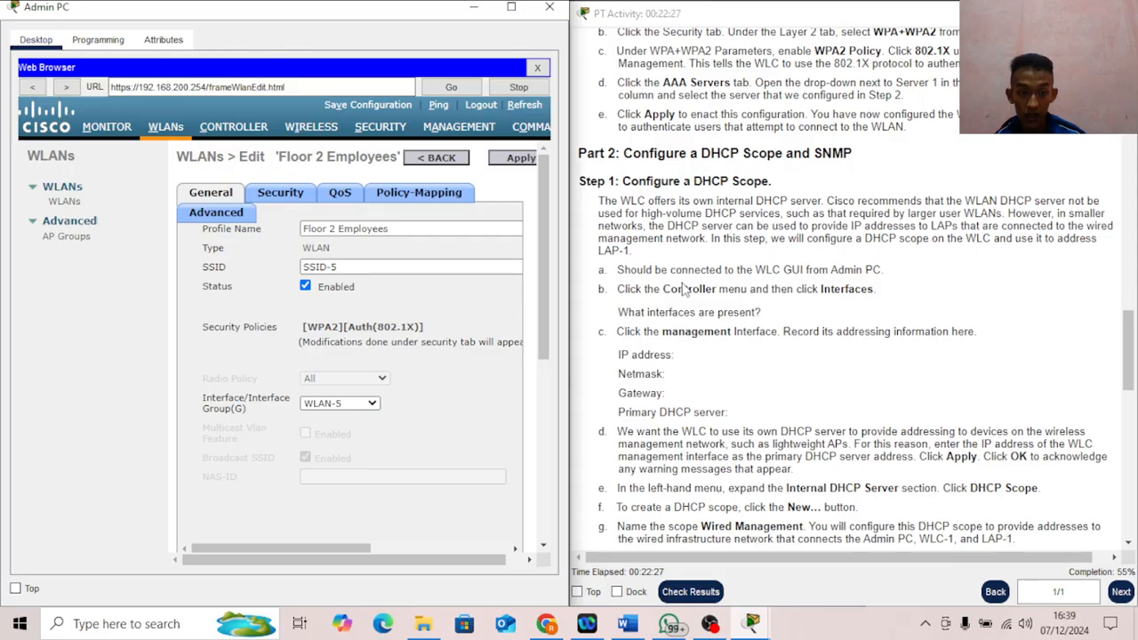
Step: Switch to the CONTROLLER section of the WLC web interface
{"action": "left_click", "coordinate": [240, 128]}
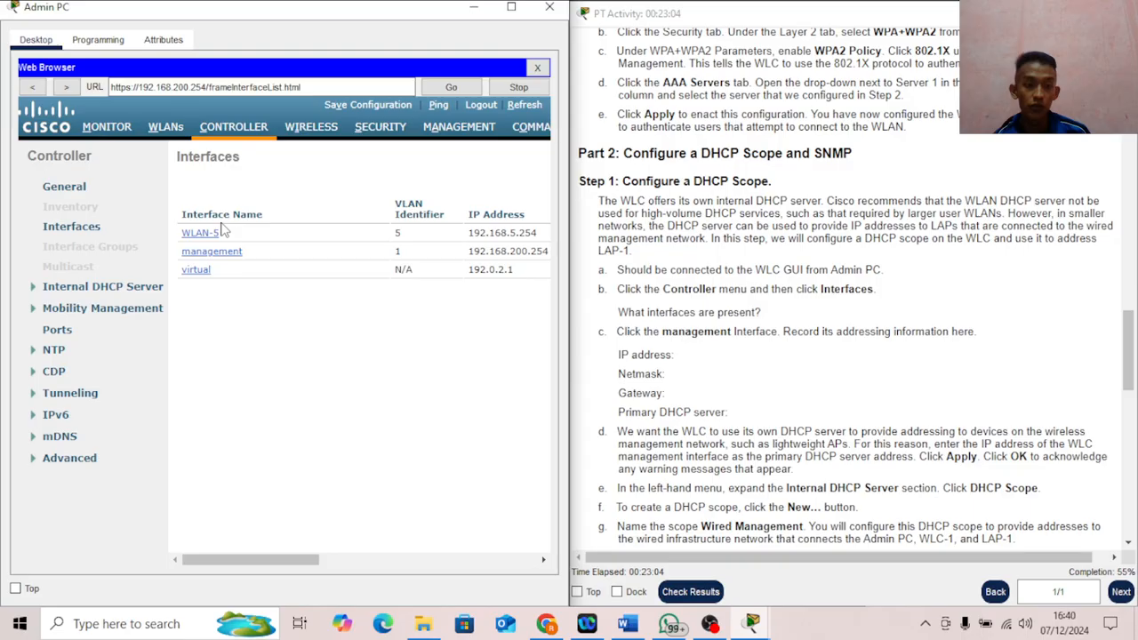
Step: Give the management interface primary DHCP server 192.168.5.1 and submit the change
{"action": "left_click", "coordinate": [211, 251]}
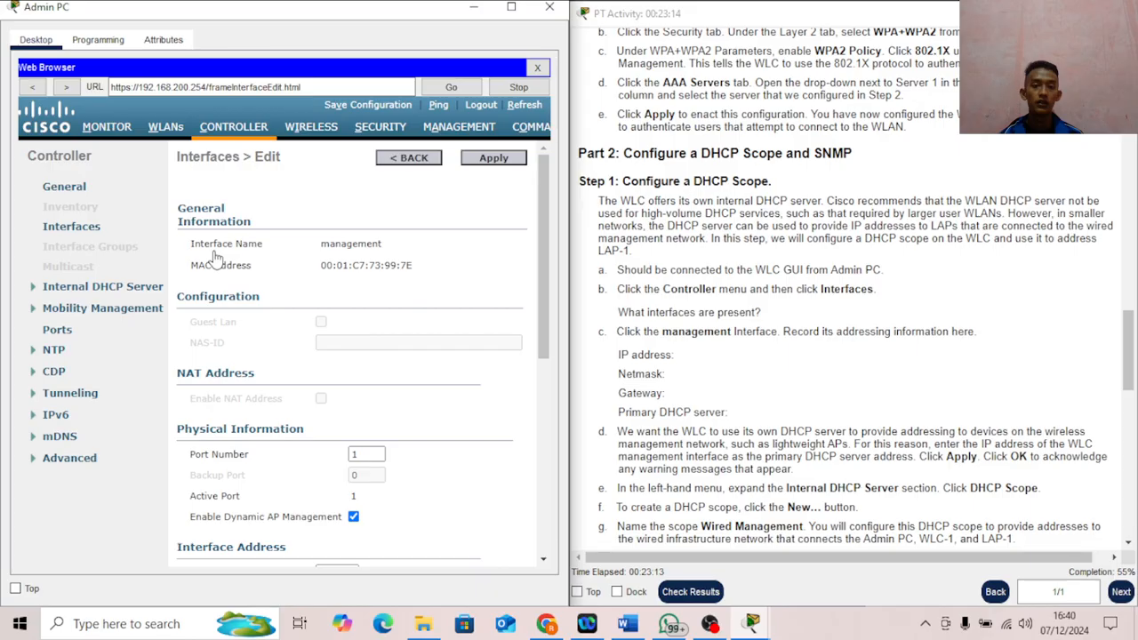
{"action": "scroll", "coordinate": [372, 319], "scroll_direction": "down", "scroll_amount": 5}
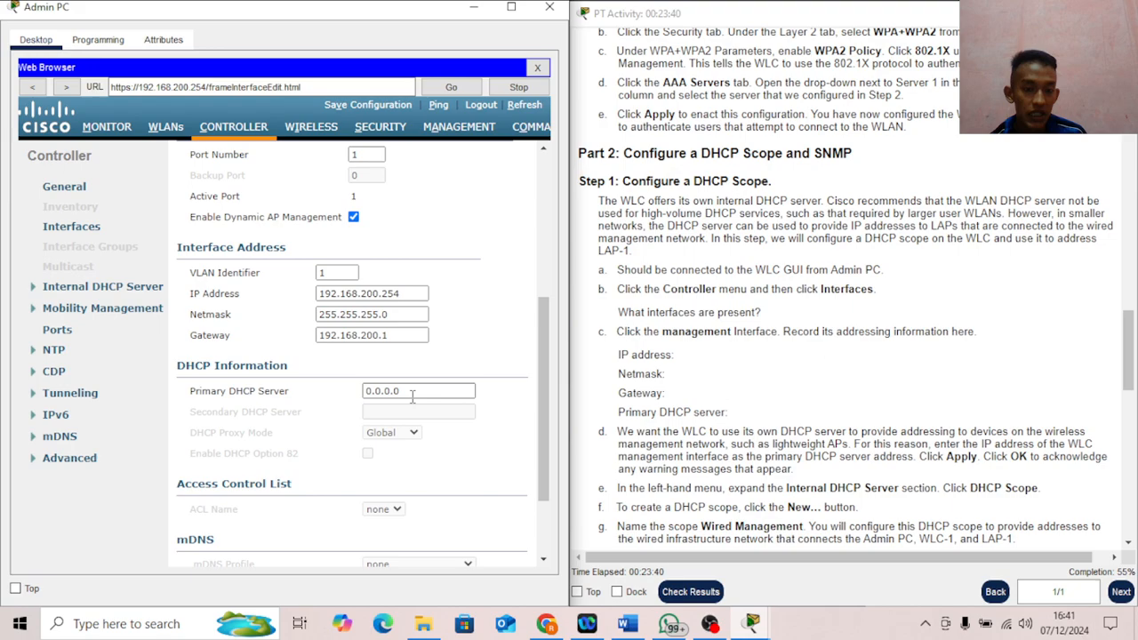
{"action": "left_click_drag", "start_coordinate": [318, 293], "coordinate": [358, 293]}
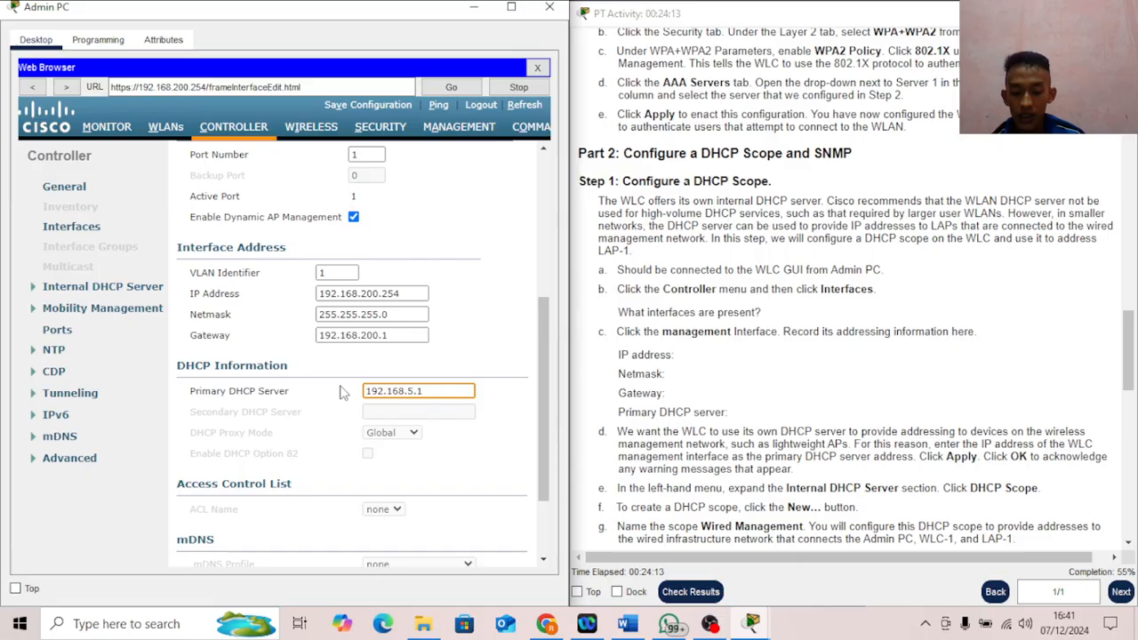
{"action": "scroll", "coordinate": [417, 312], "scroll_direction": "up", "scroll_amount": 3}
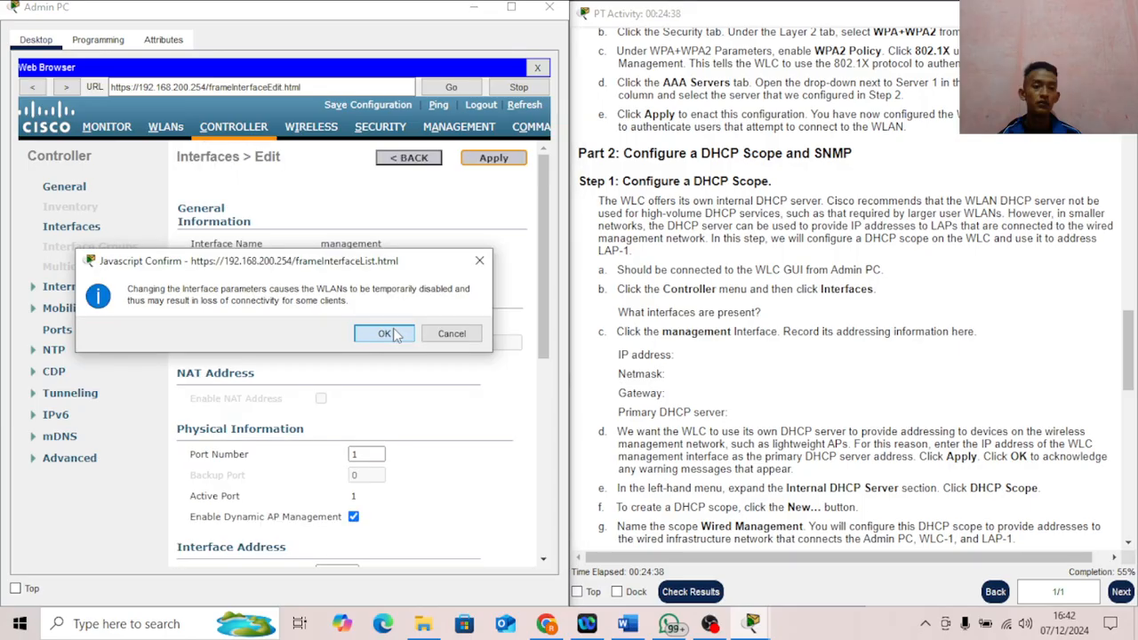
Step: Confirm the management interface change and begin a new DHCP scope named Wired Management
{"action": "left_click", "coordinate": [396, 335]}
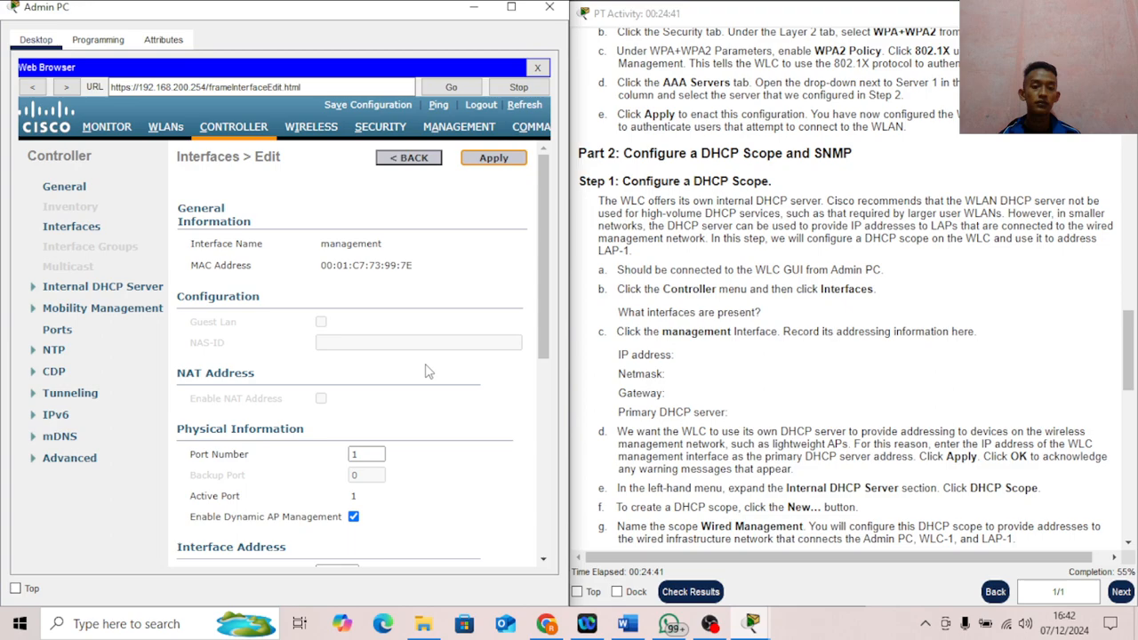
{"action": "scroll", "coordinate": [885, 415], "scroll_direction": "down", "scroll_amount": 2}
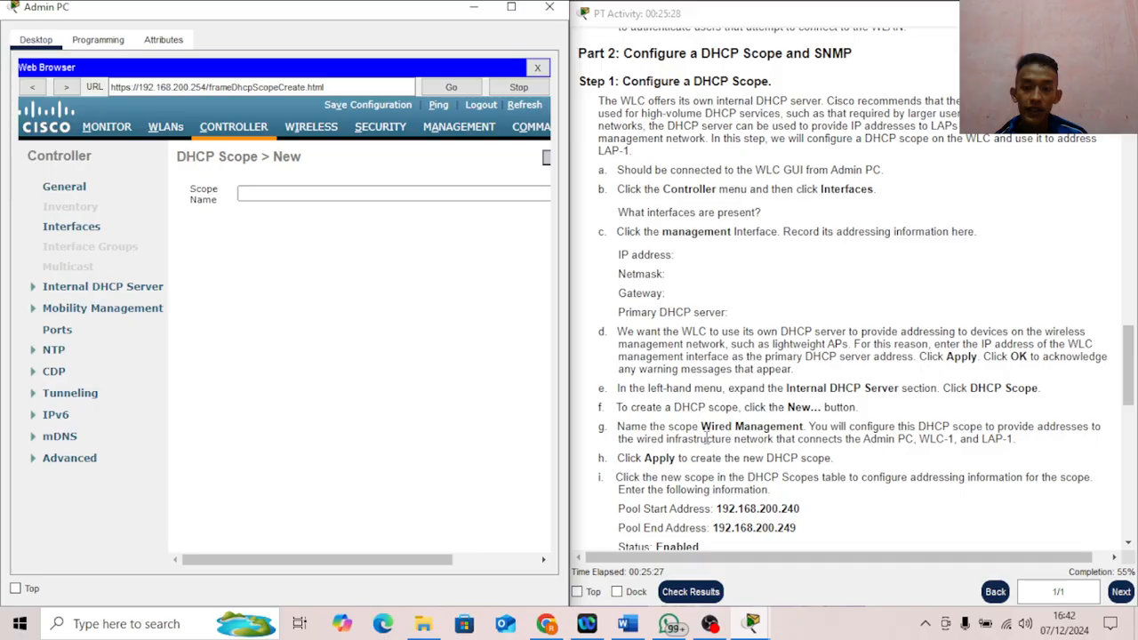
{"action": "left_click_drag", "start_coordinate": [702, 427], "coordinate": [803, 427]}
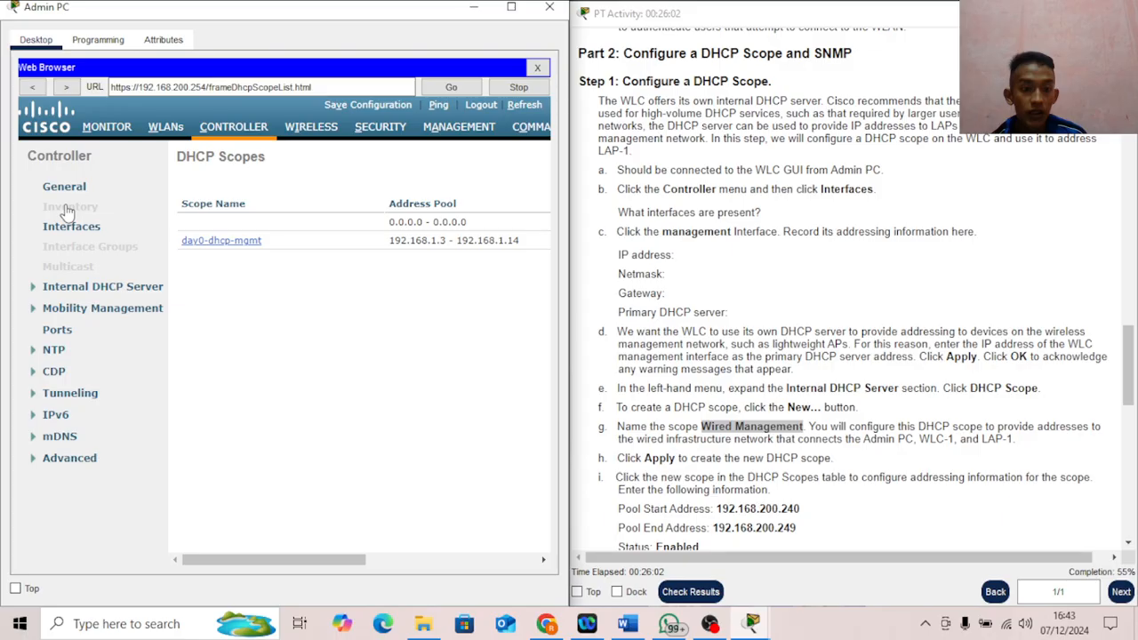
Step: Open the existing day0-dhcp-mgmt scope from the DHCP Scopes list for editing
{"action": "left_click", "coordinate": [211, 242]}
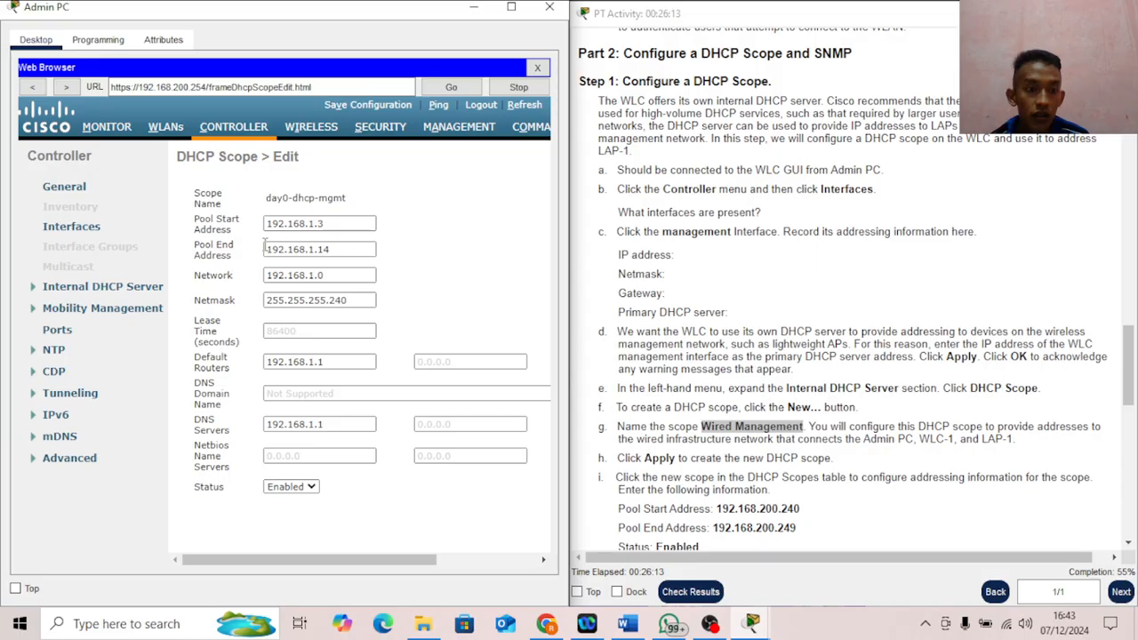
Step: Replace the scope's pool start address with 192.168.200.240
{"action": "key", "text": "shift+Tab"}
{"action": "scroll", "coordinate": [769, 507], "scroll_direction": "down", "scroll_amount": 1}
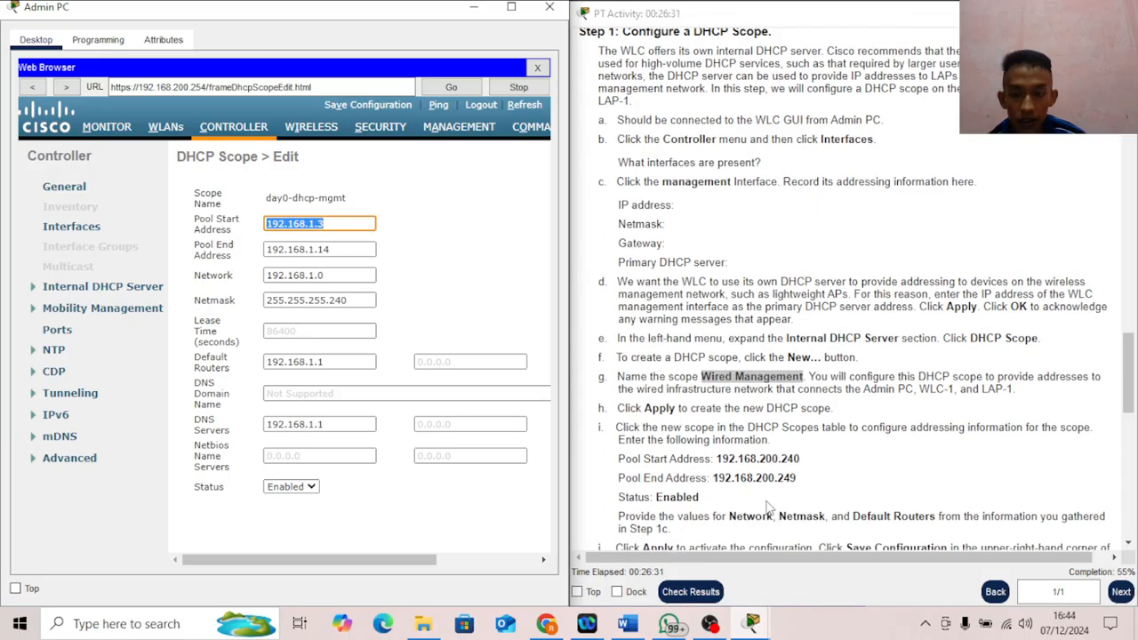
{"action": "left_click_drag", "start_coordinate": [800, 459], "coordinate": [724, 459]}
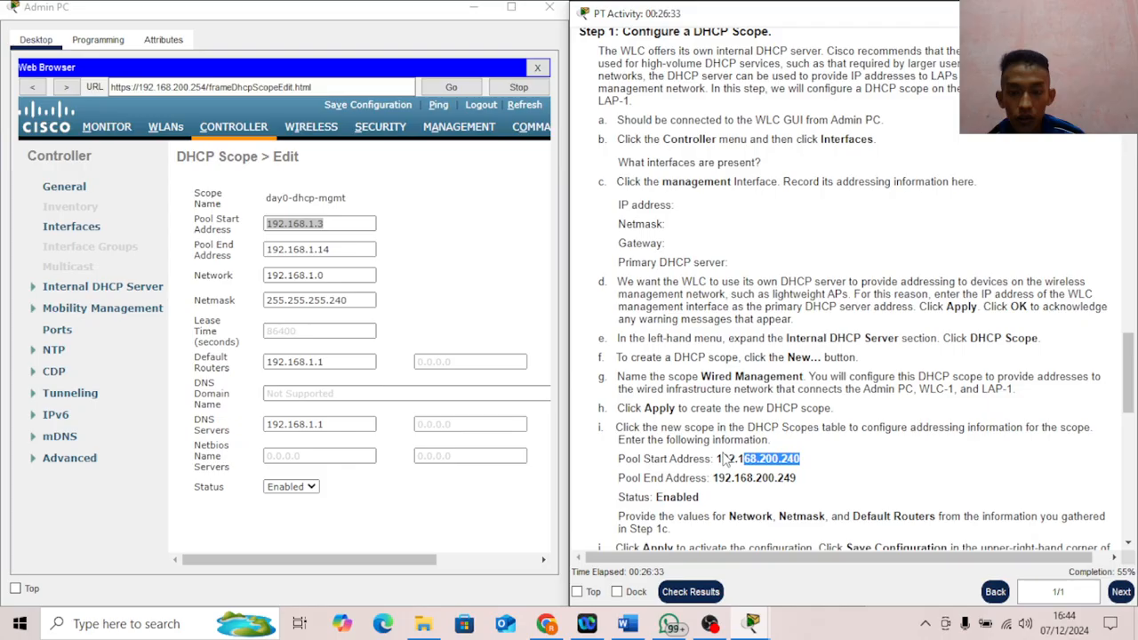
{"action": "left_click_drag", "start_coordinate": [724, 459], "coordinate": [716, 458]}
{"action": "key", "text": "ctrl+c"}
{"action": "left_click", "coordinate": [236, 231]}
{"action": "key", "text": "ctrl+v"}
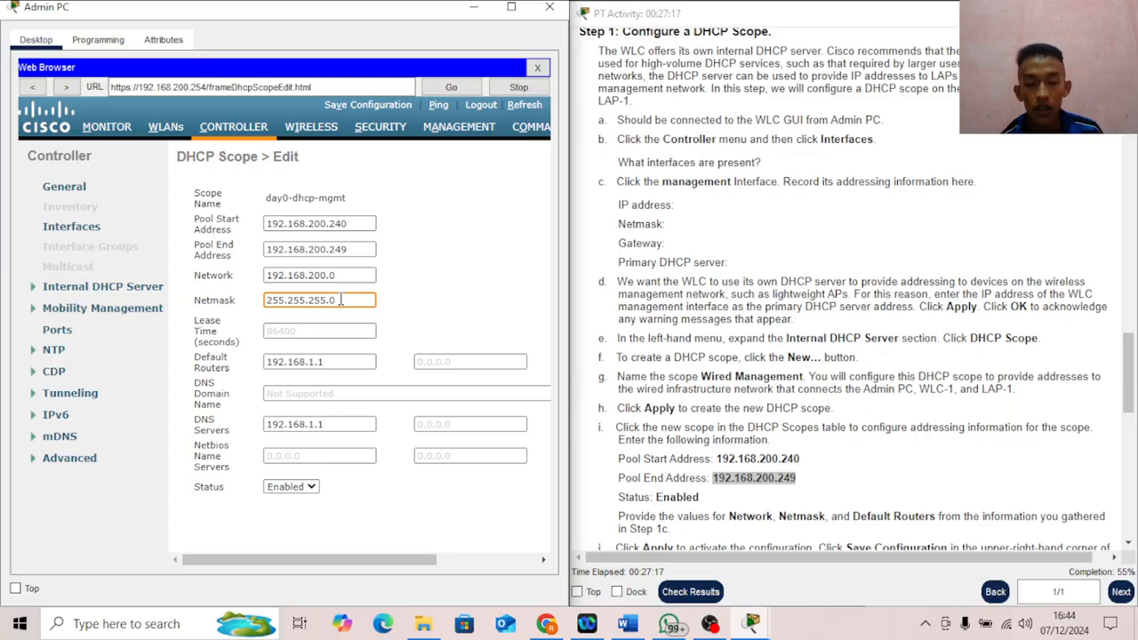
Step: Edit the default router address's third octet to match the 192.168.200.0 network
{"action": "left_click", "coordinate": [313, 362]}
{"action": "key", "text": "BackSpace"}
{"action": "type", "text": "2"}
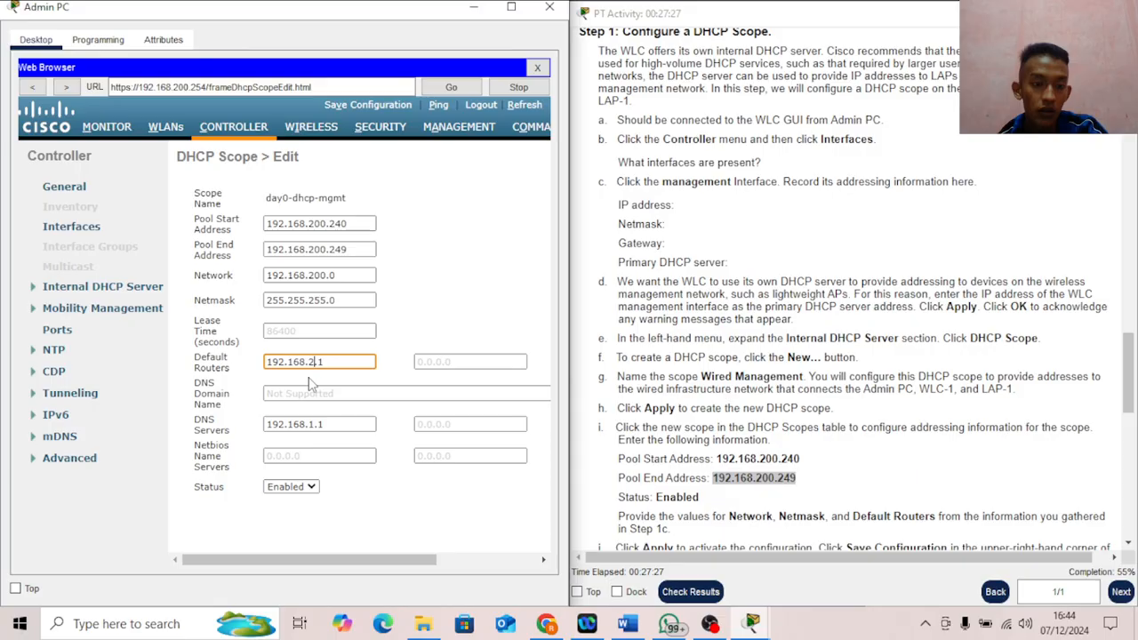
{"action": "left_click_drag", "start_coordinate": [370, 559], "coordinate": [471, 575]}
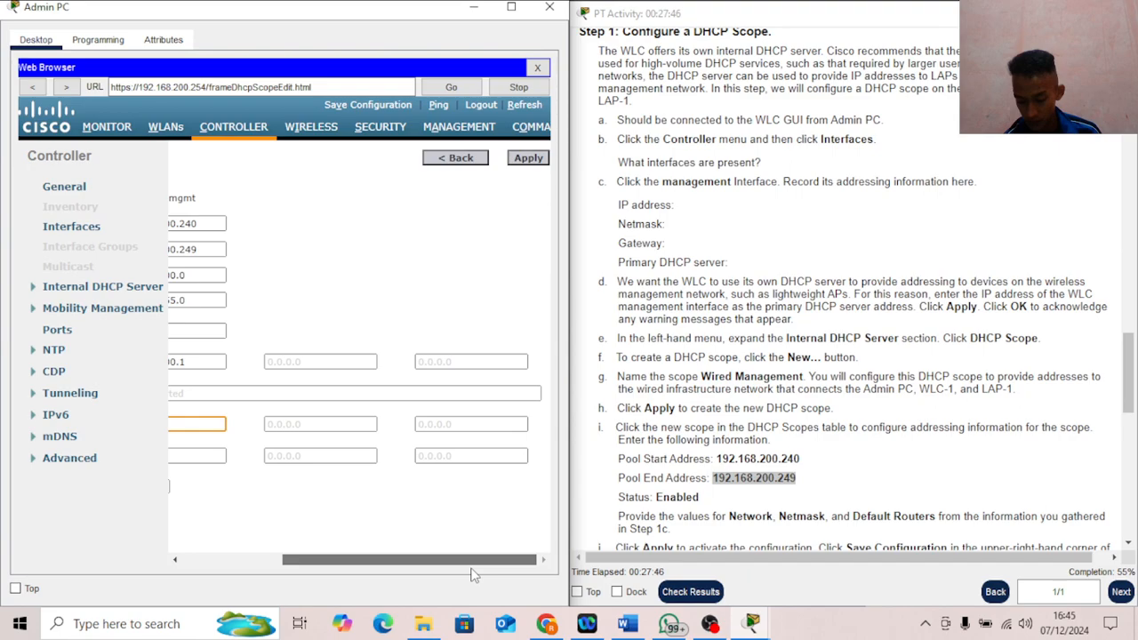
Step: Apply the edited day0-dhcp-mgmt scope and return to the DHCP Scopes list
{"action": "left_click", "coordinate": [524, 160]}
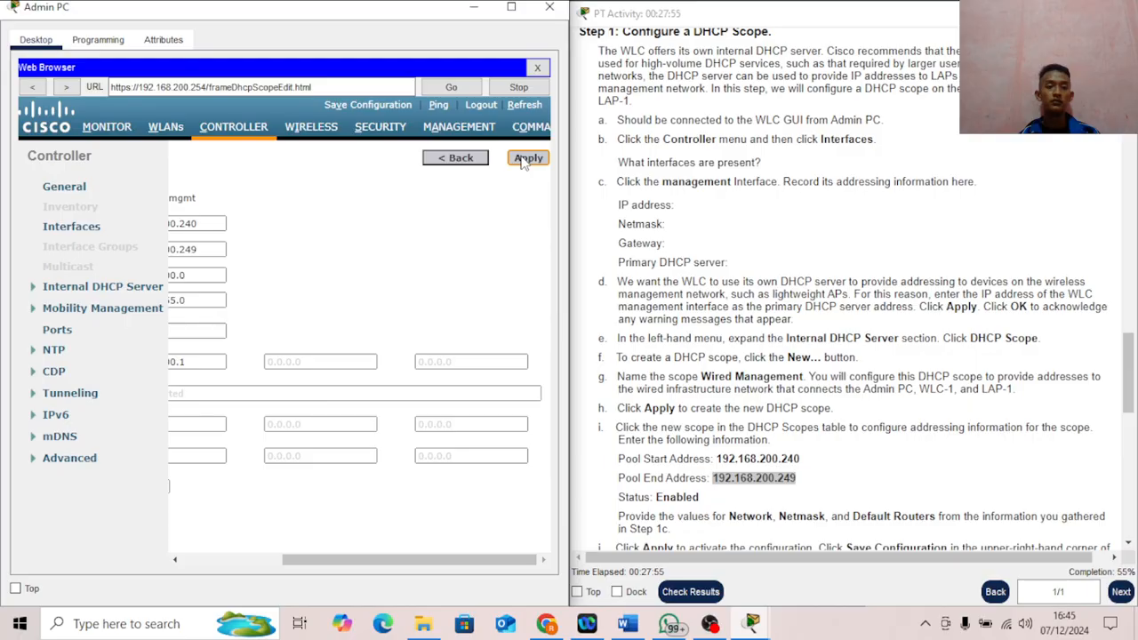
{"action": "left_click", "coordinate": [526, 159]}
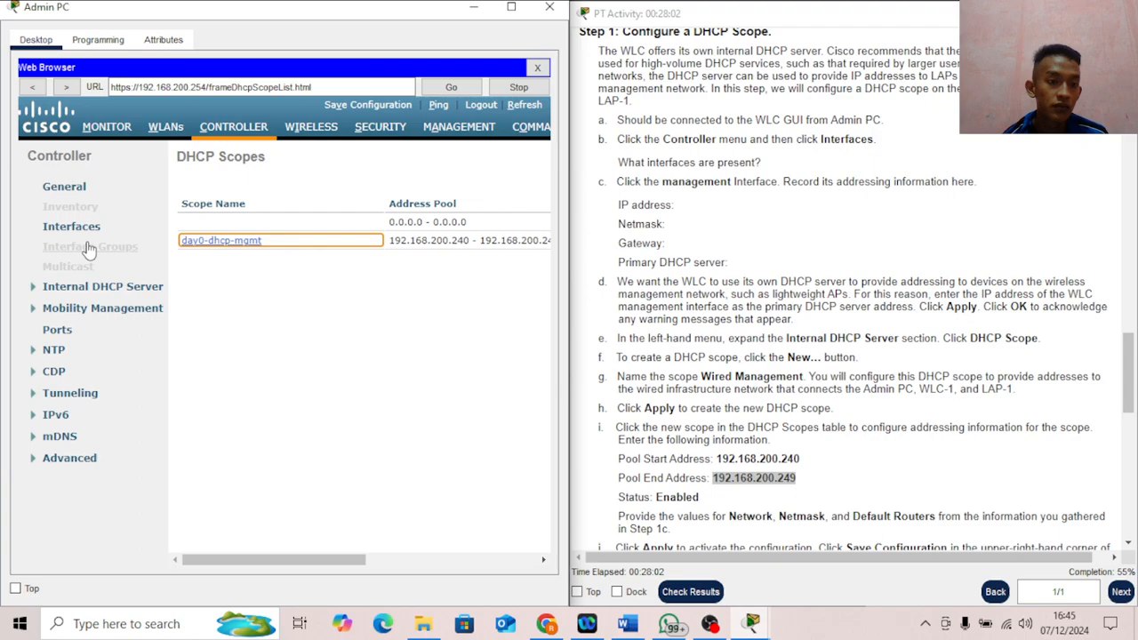
Step: Go to Internal DHCP Server > DHCP Scope and start a new scope with New...
{"action": "left_click", "coordinate": [71, 287]}
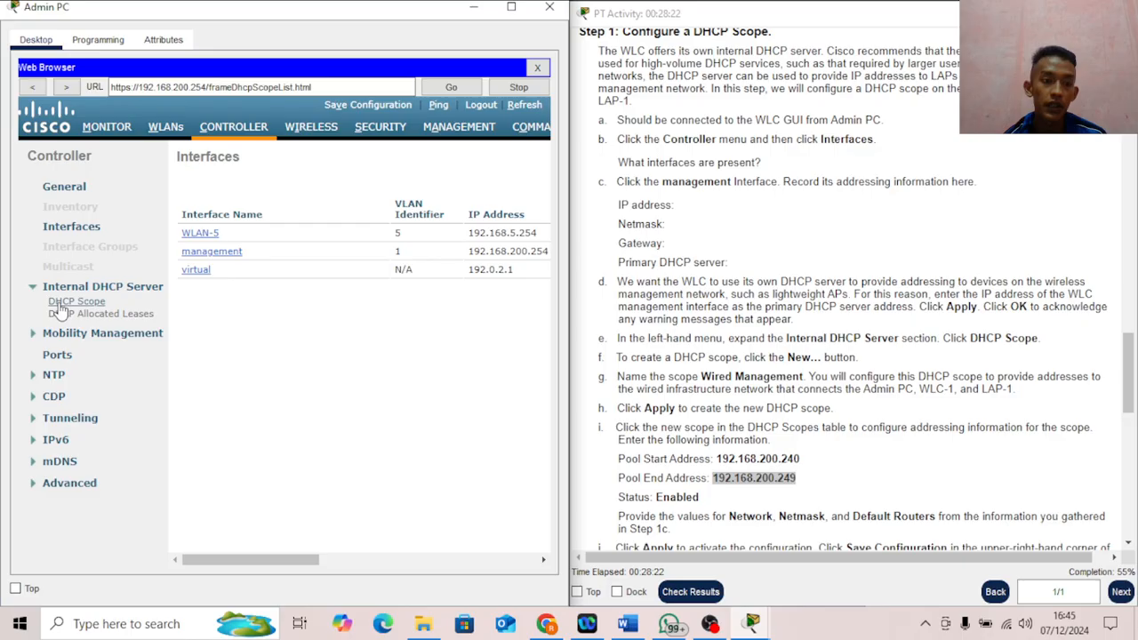
{"action": "left_click", "coordinate": [59, 304]}
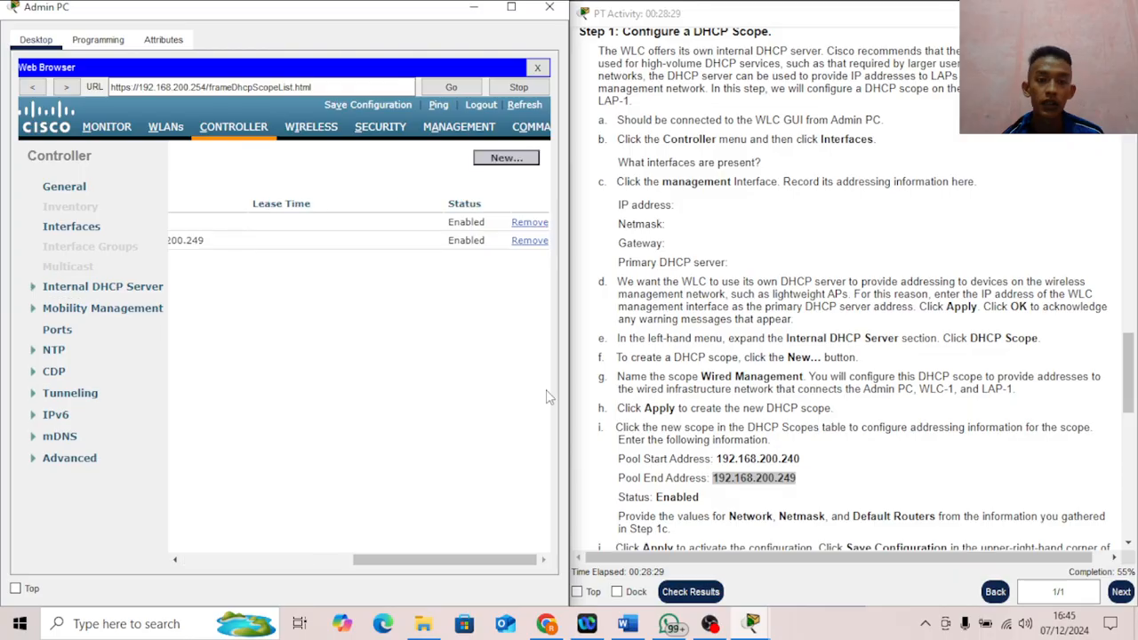
{"action": "left_click_drag", "start_coordinate": [469, 559], "coordinate": [297, 562]}
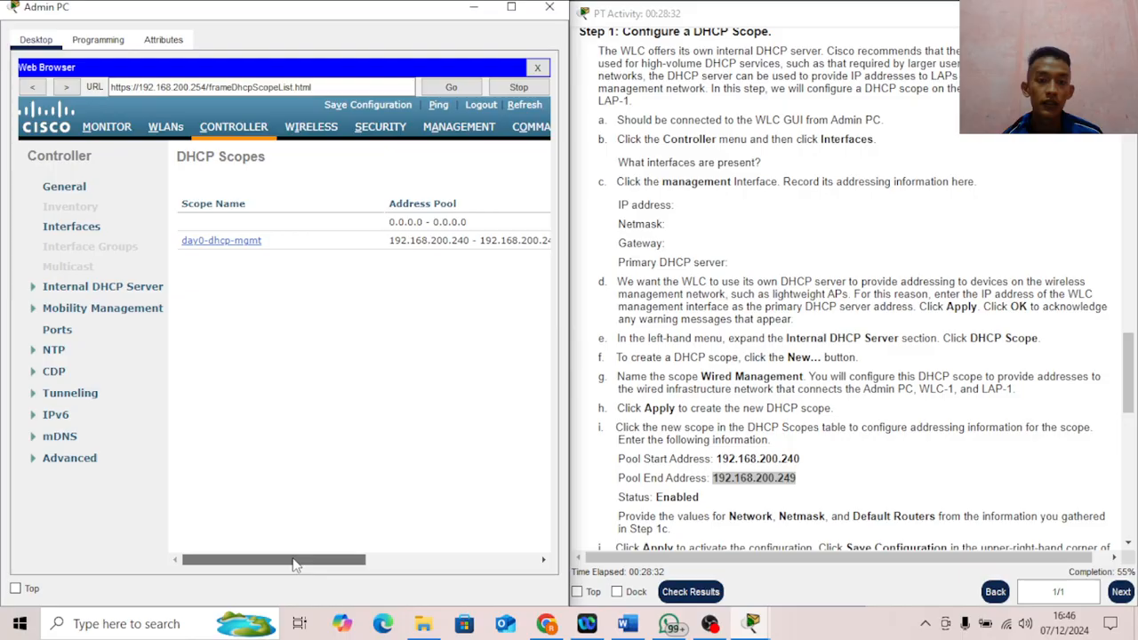
{"action": "left_click_drag", "start_coordinate": [296, 562], "coordinate": [468, 220]}
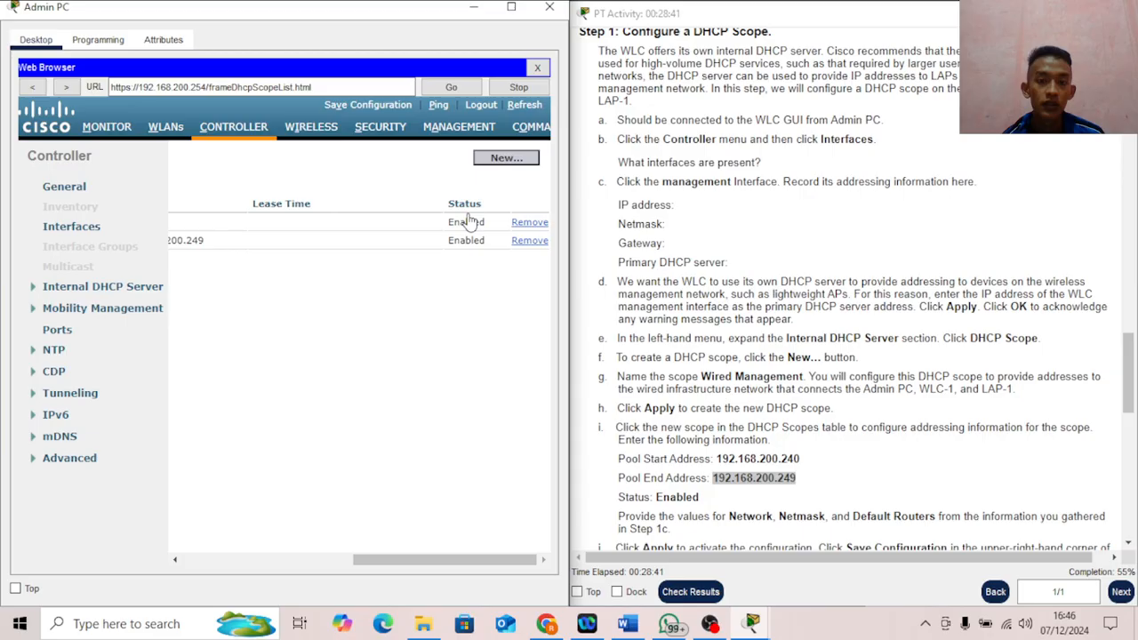
{"action": "left_click_drag", "start_coordinate": [803, 376], "coordinate": [701, 377]}
{"action": "key", "text": "ctrl+c"}
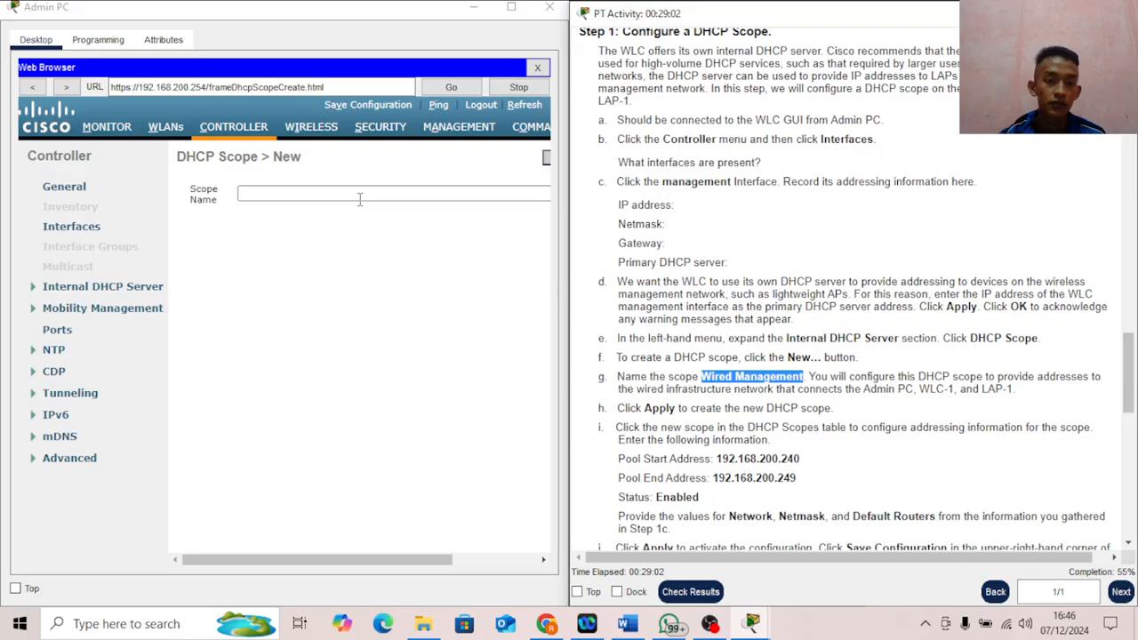
Step: Enter 'Wired Management' as the new DHCP scope's name and apply it
{"action": "left_click", "coordinate": [360, 194]}
{"action": "key", "text": "ctrl+v"}
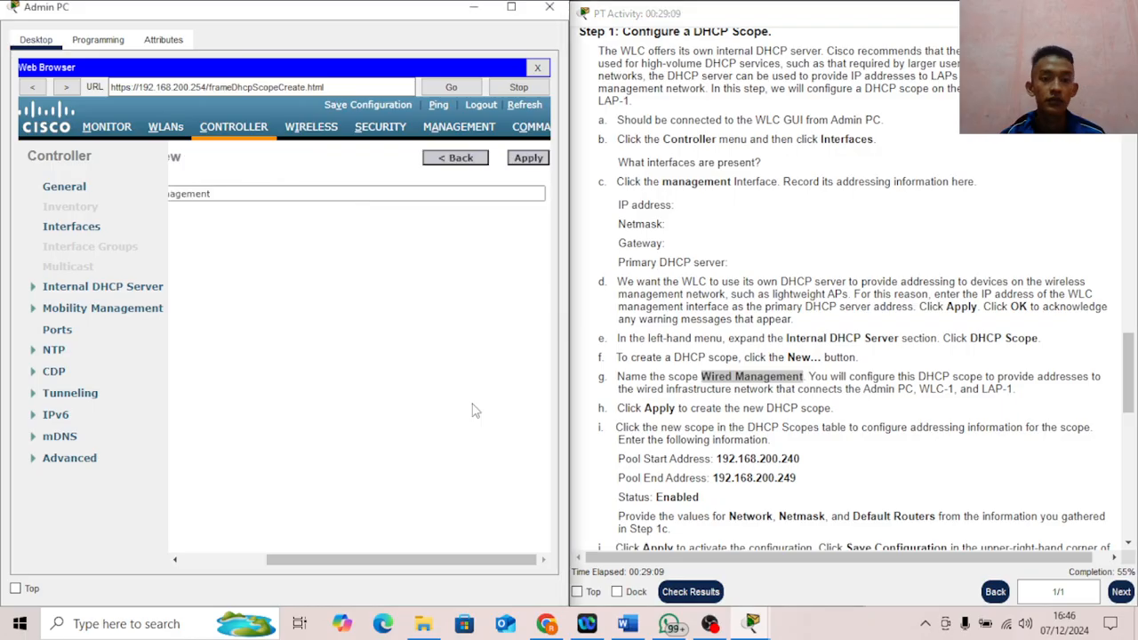
{"action": "left_click", "coordinate": [529, 157]}
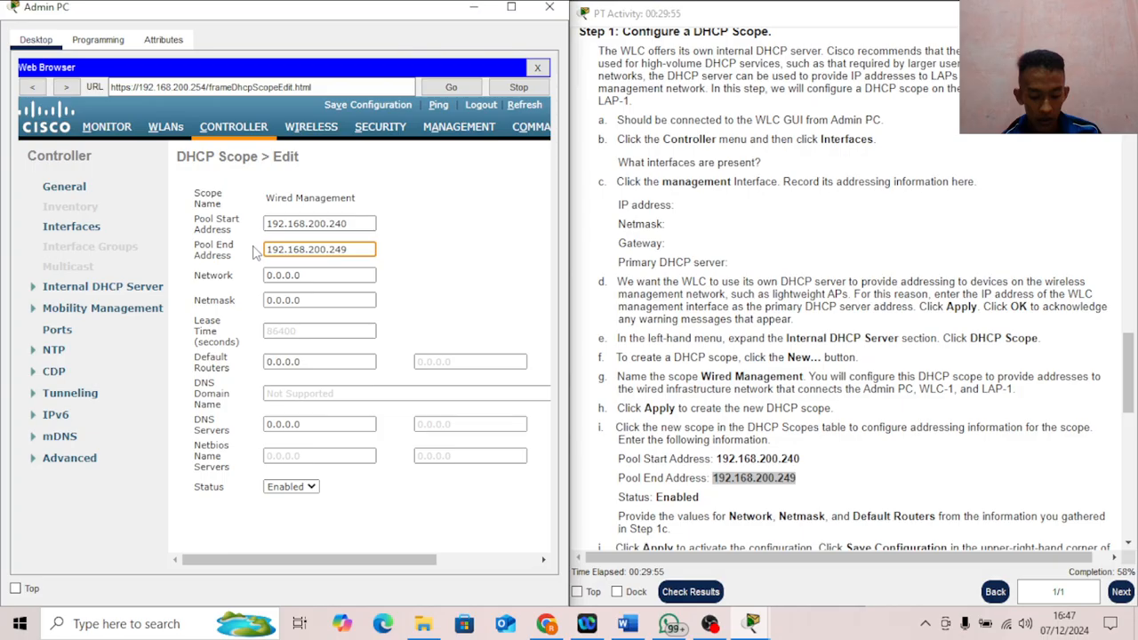
Step: Give Wired Management network 192.168.200.0, mask 255.255.255.0, router 192.168.200.1, and apply
{"action": "left_click_drag", "start_coordinate": [255, 253], "coordinate": [327, 250]}
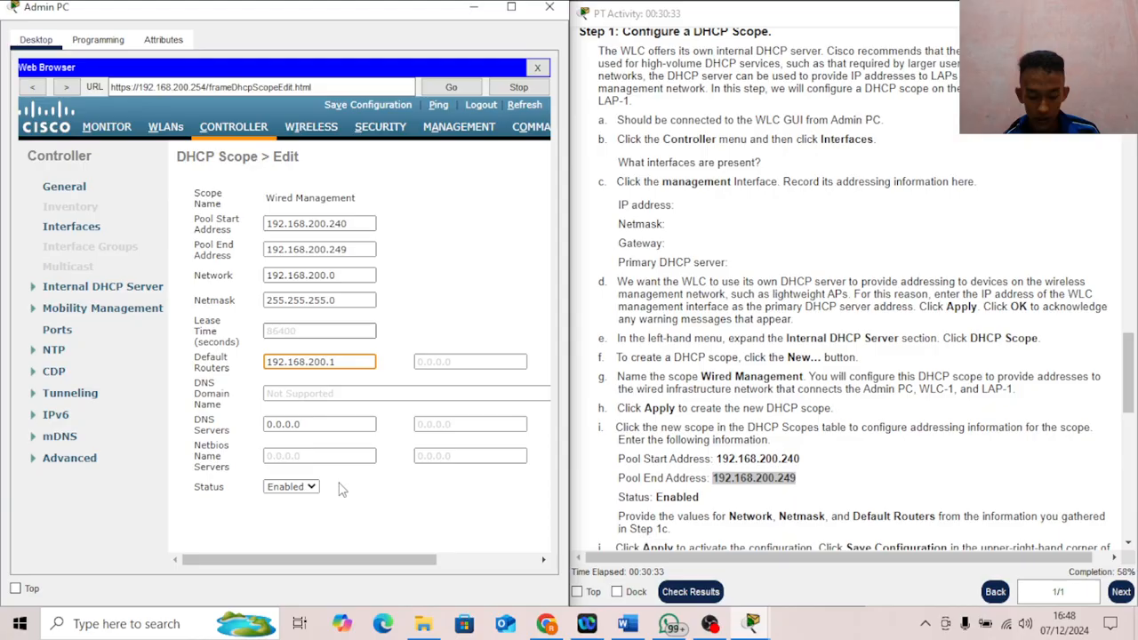
{"action": "left_click_drag", "start_coordinate": [355, 560], "coordinate": [462, 560]}
{"action": "left_click", "coordinate": [524, 162]}
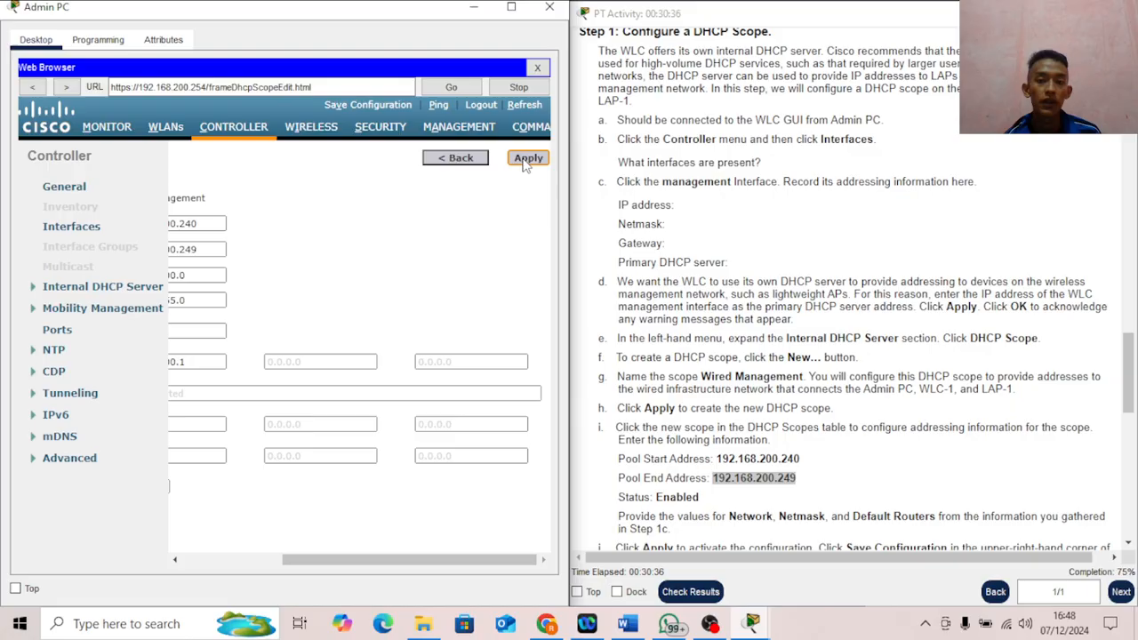
{"action": "left_click", "coordinate": [527, 158]}
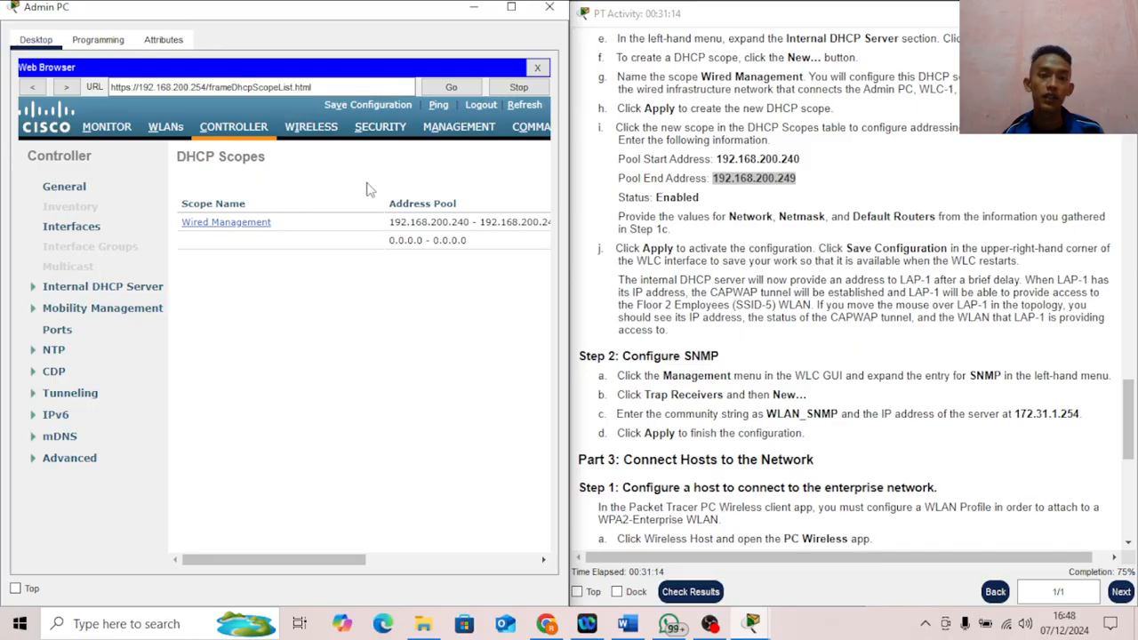
Step: Open the SNMP Trap Receivers list under the controller's MANAGEMENT settings
{"action": "left_click", "coordinate": [453, 129]}
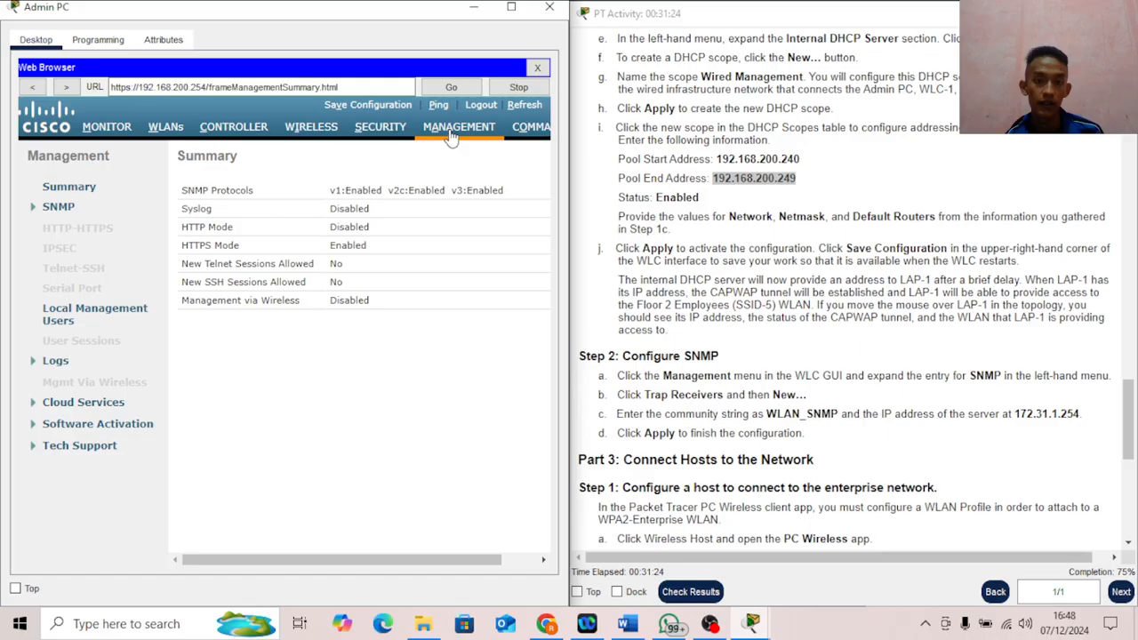
{"action": "left_click", "coordinate": [57, 207]}
{"action": "left_click", "coordinate": [80, 259]}
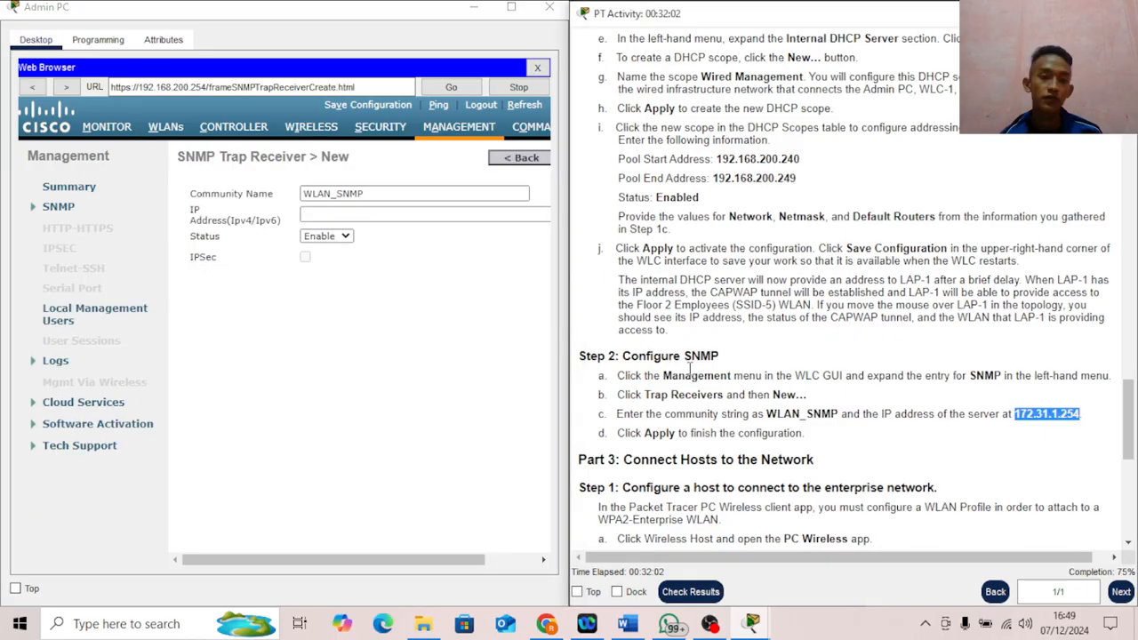
Step: Set the WLAN_SNMP trap receiver's IP address to 172.31.1.254 and apply it
{"action": "left_click", "coordinate": [386, 212]}
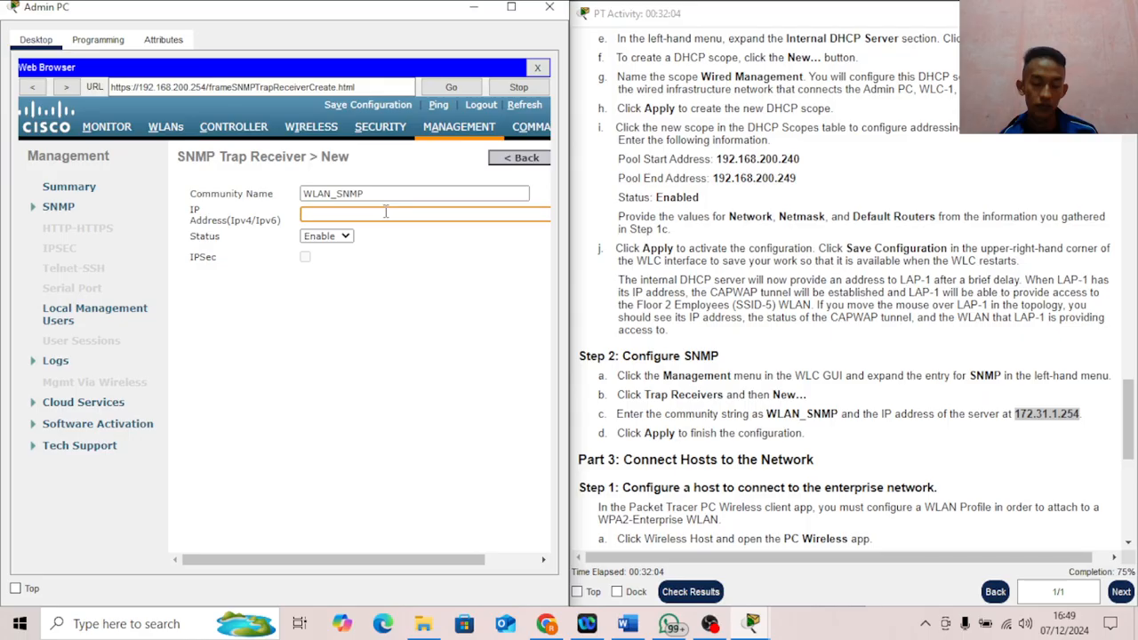
{"action": "type", "text": "172.31.1.254"}
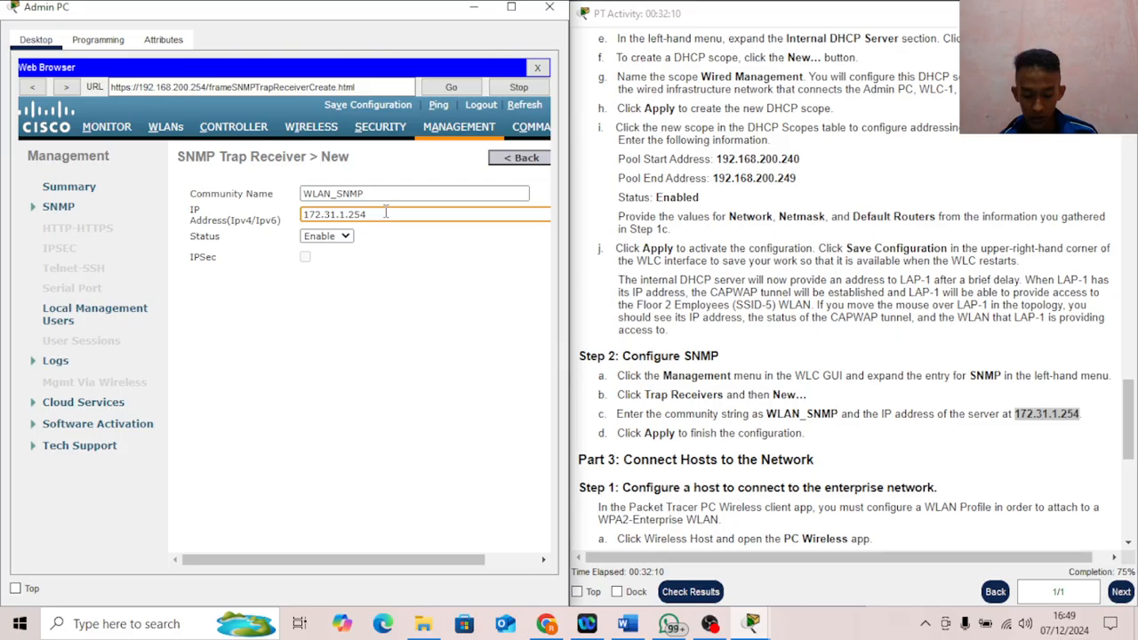
{"action": "left_click_drag", "start_coordinate": [331, 560], "coordinate": [334, 563]}
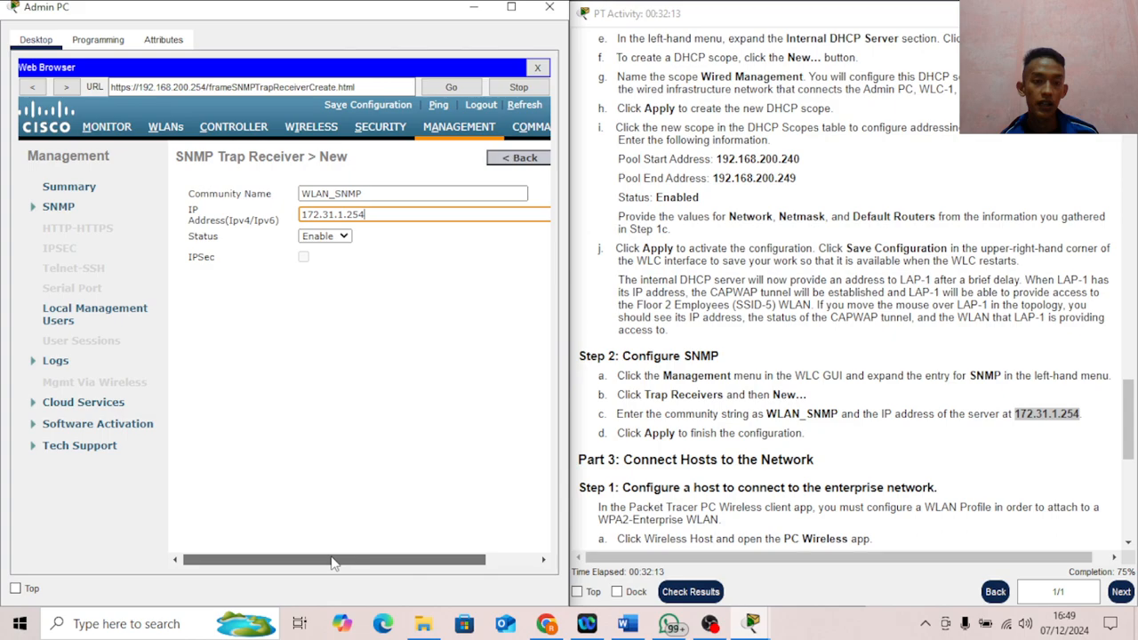
{"action": "left_click_drag", "start_coordinate": [334, 563], "coordinate": [384, 563]}
{"action": "left_click", "coordinate": [528, 157]}
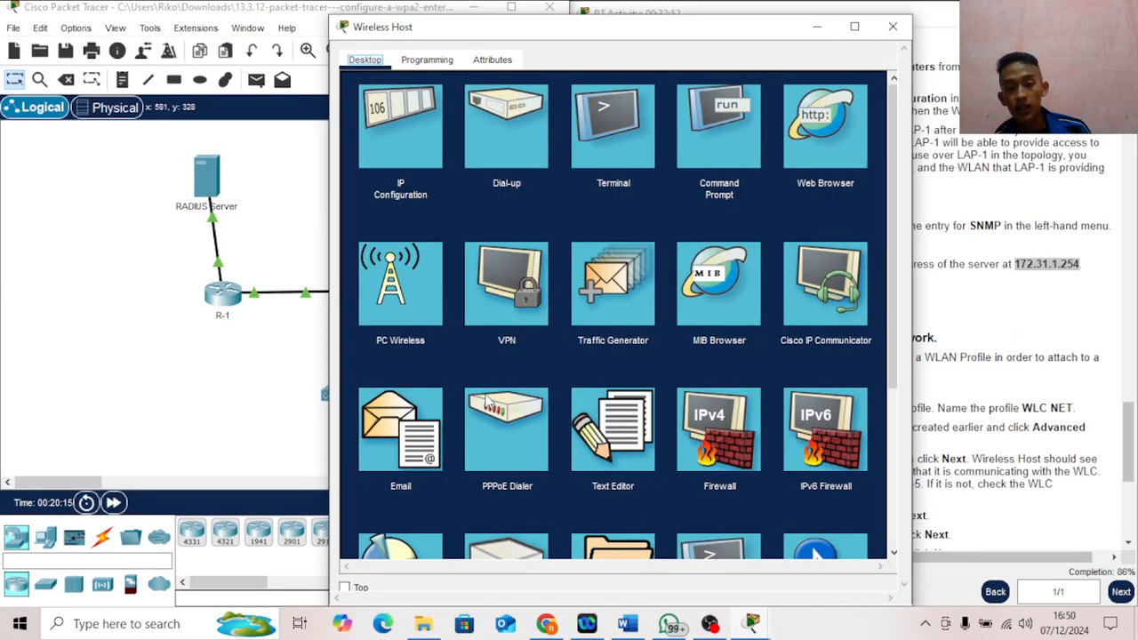
{"action": "left_click", "coordinate": [401, 304]}
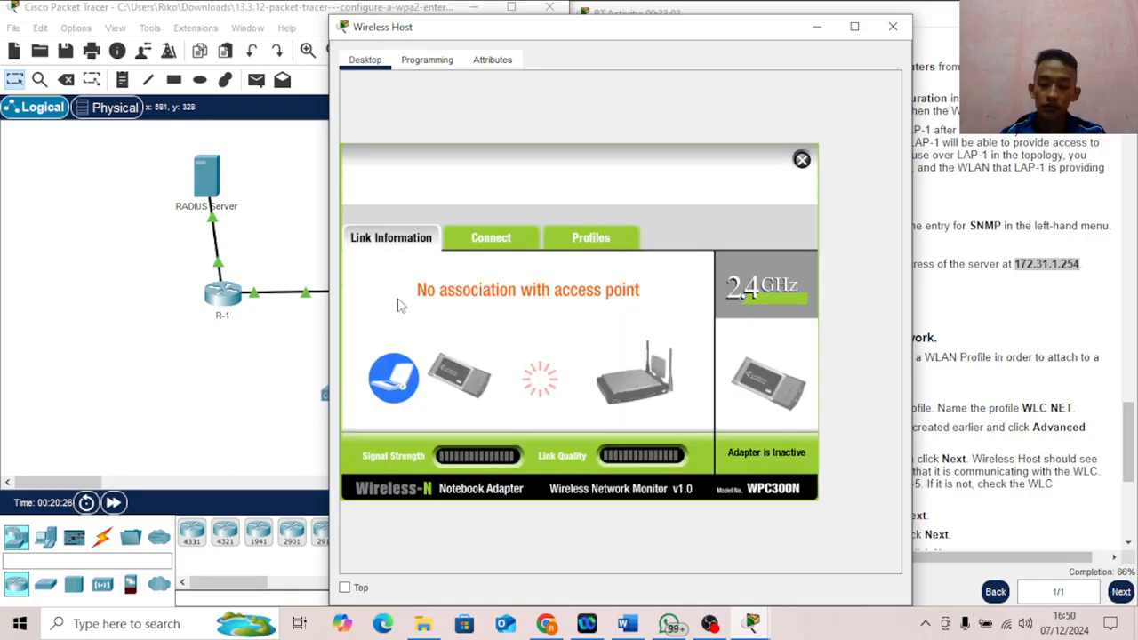
{"action": "key", "text": "super+Left"}
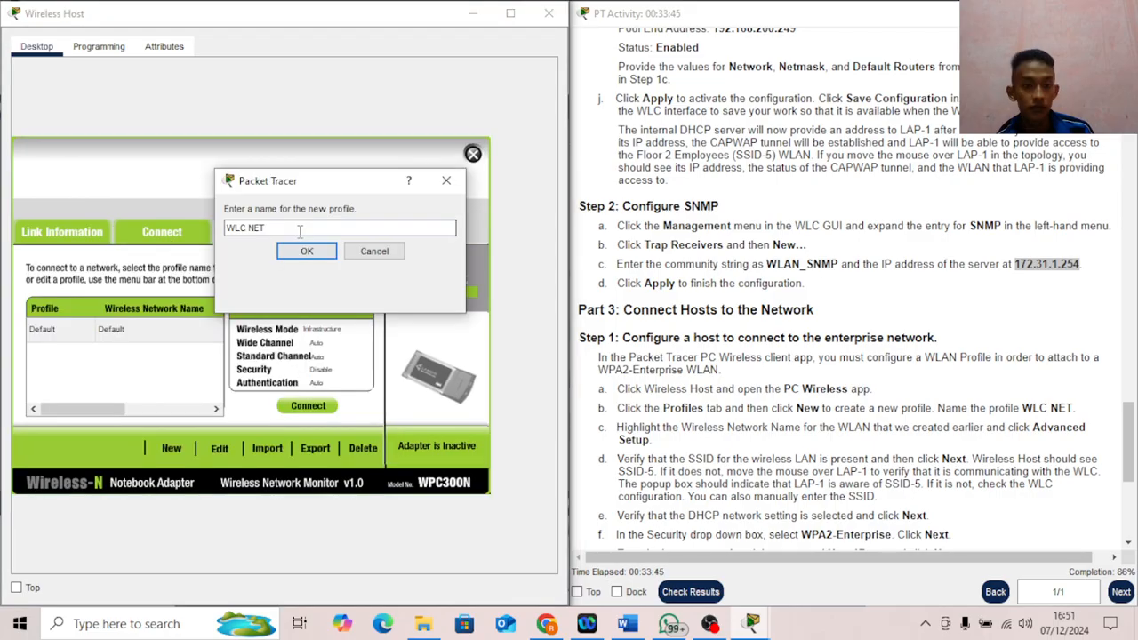
Step: Confirm the WLC NET profile, set it up for SSID-5, and select WPA2-Enterprise security
{"action": "left_click", "coordinate": [307, 253]}
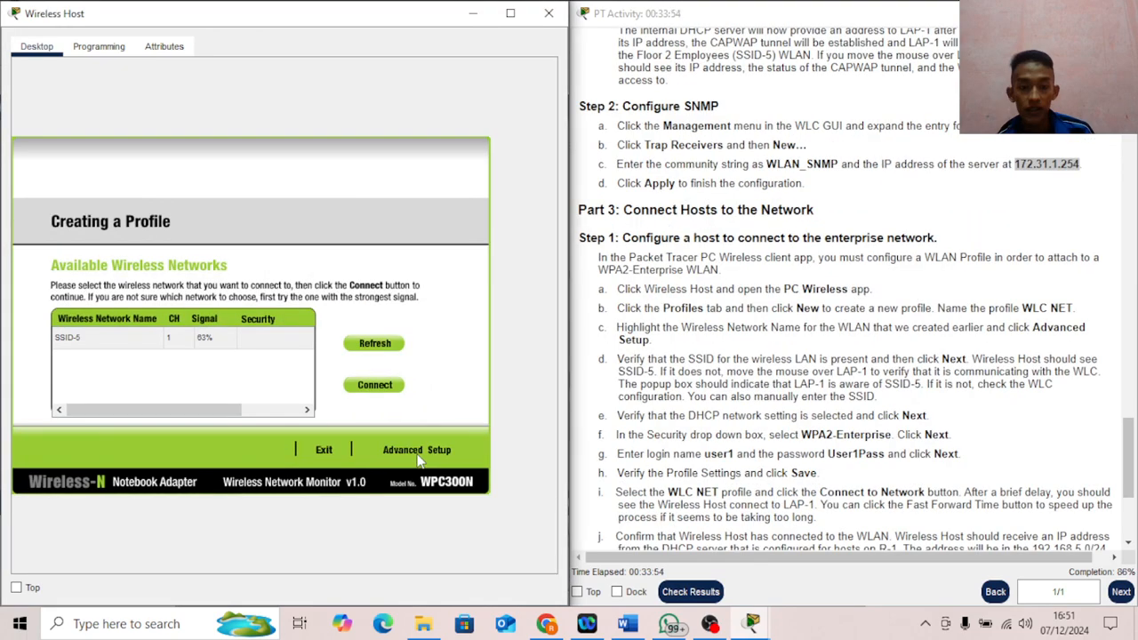
{"action": "left_click", "coordinate": [416, 450]}
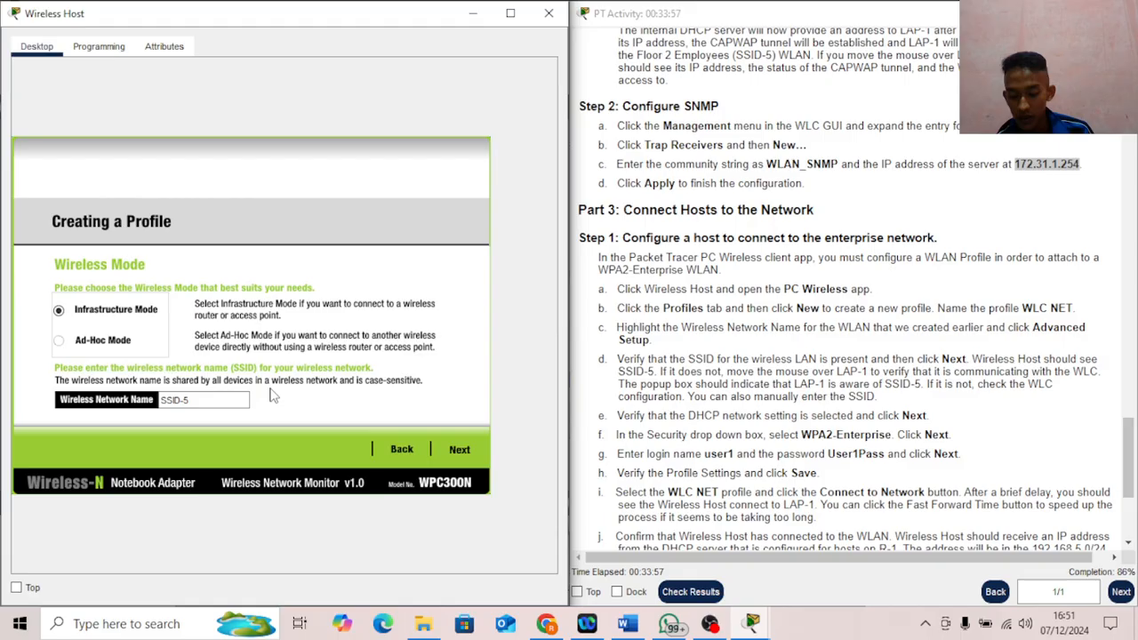
{"action": "left_click", "coordinate": [197, 401]}
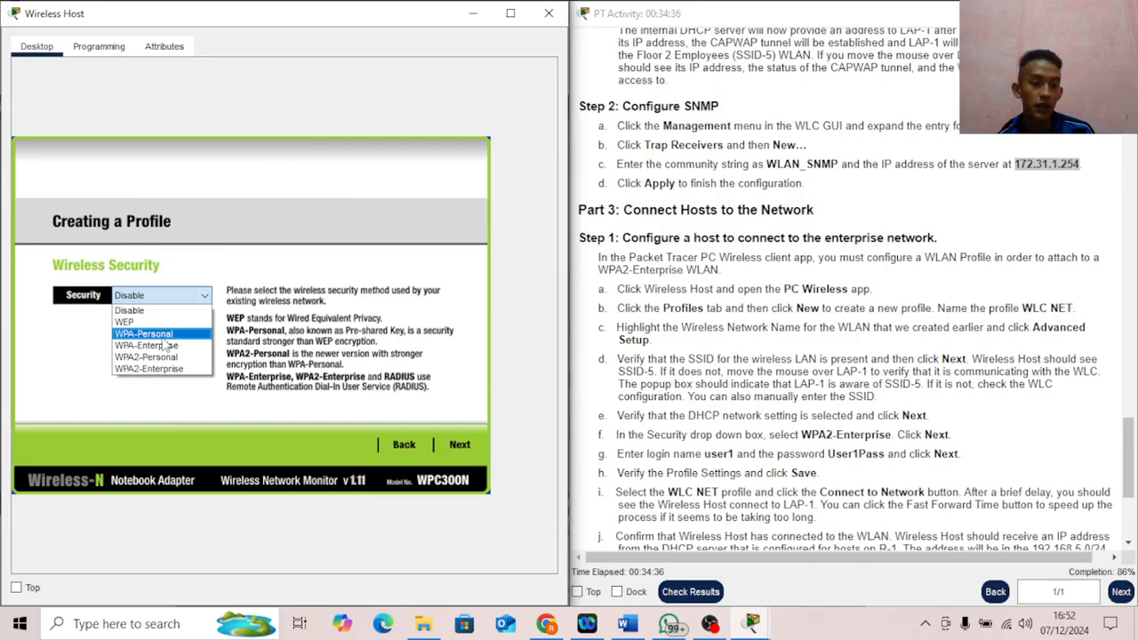
{"action": "left_click", "coordinate": [149, 368]}
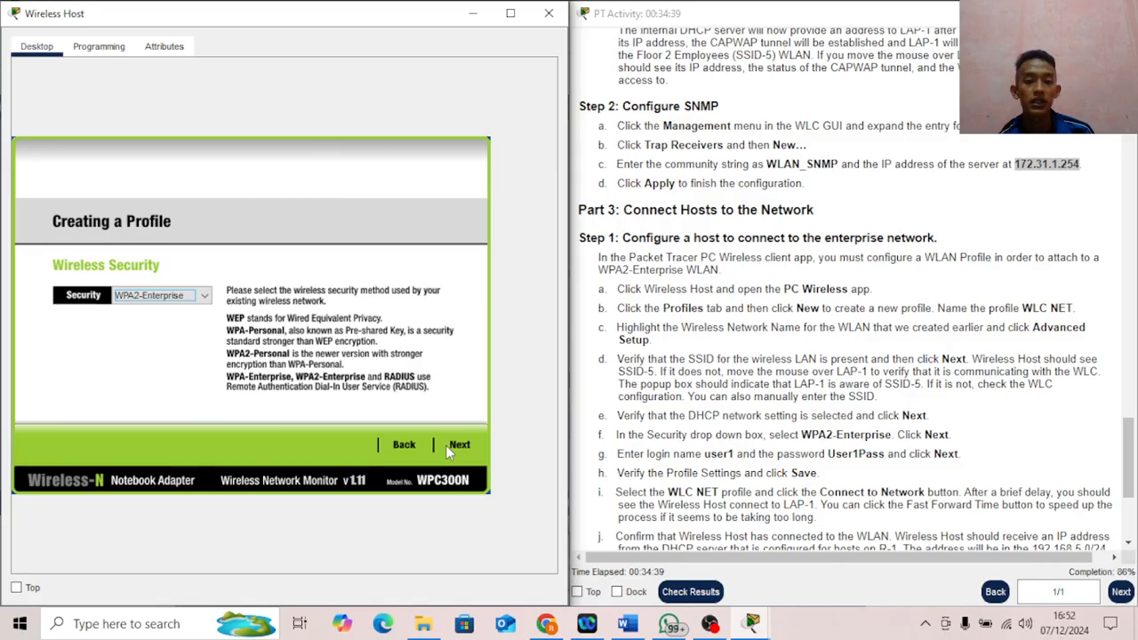
Step: Advance the WLC NET profile to the enterprise login settings page
{"action": "left_click", "coordinate": [458, 445]}
{"action": "scroll", "coordinate": [780, 410], "scroll_direction": "down", "scroll_amount": 5}
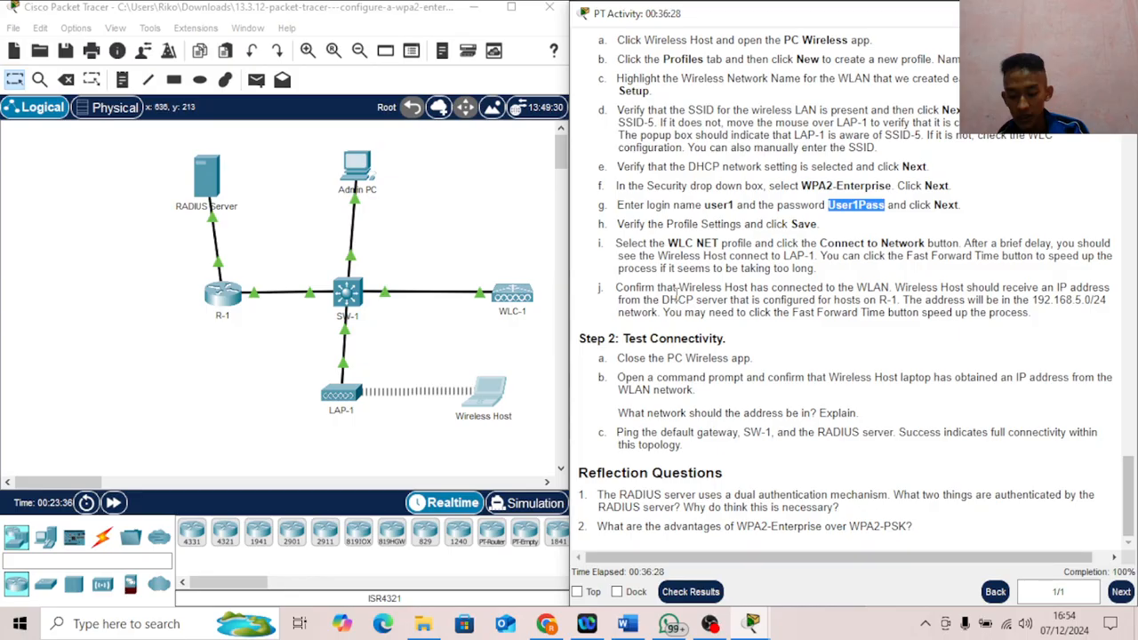
Step: Ping the RADIUS server at 172.31.1.254 from the Wireless Host's command prompt
{"action": "left_click", "coordinate": [485, 396]}
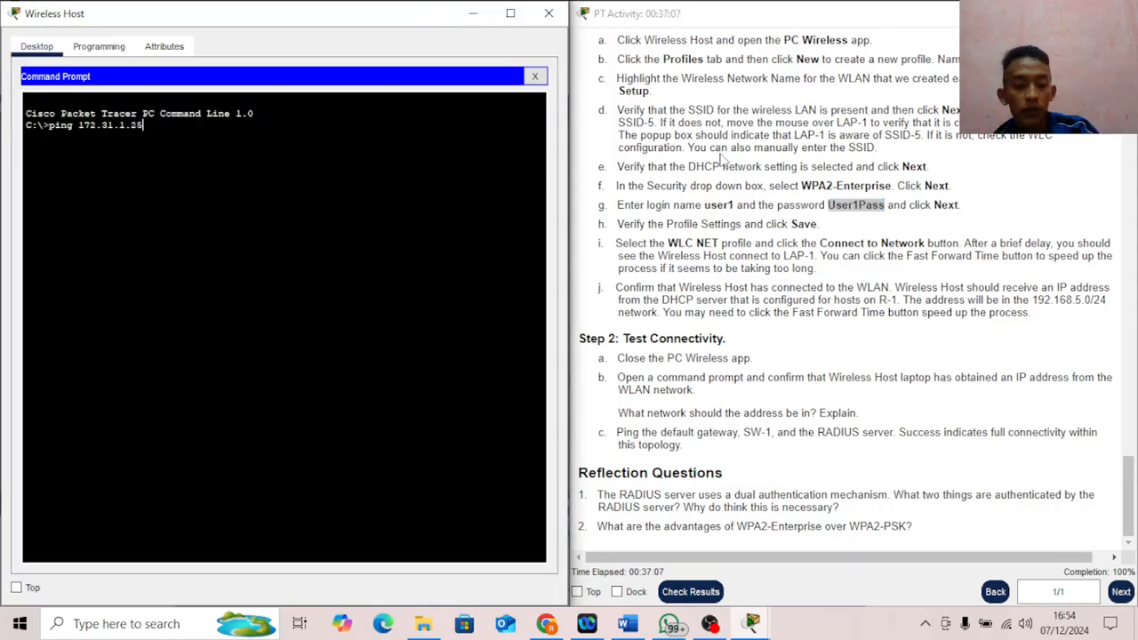
{"action": "type", "text": "4"}
{"action": "key", "text": "Return"}
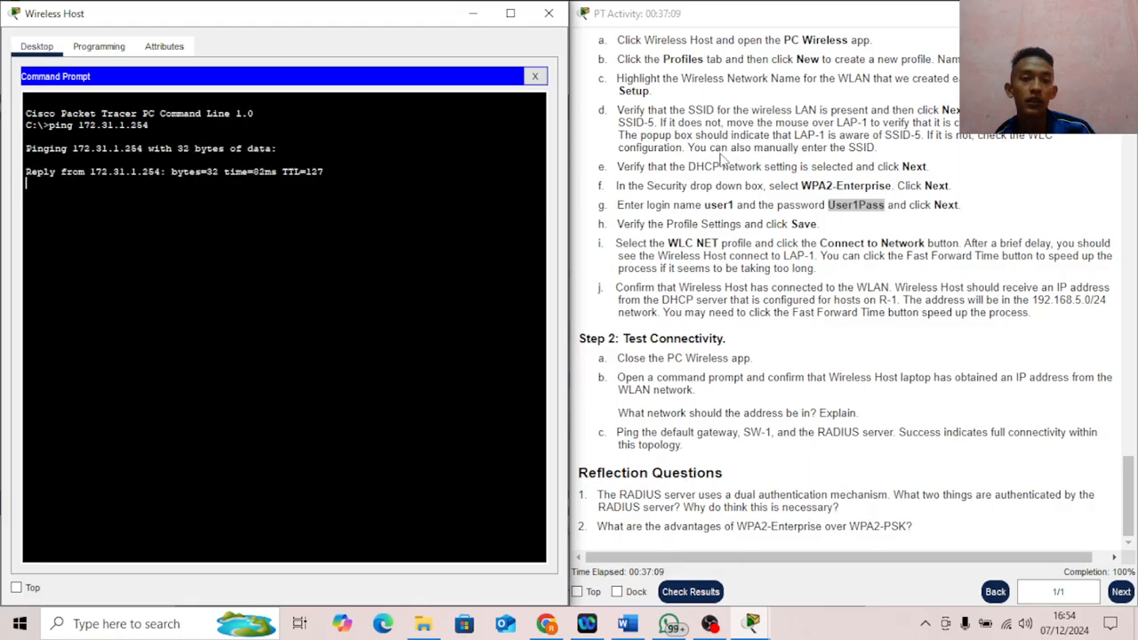
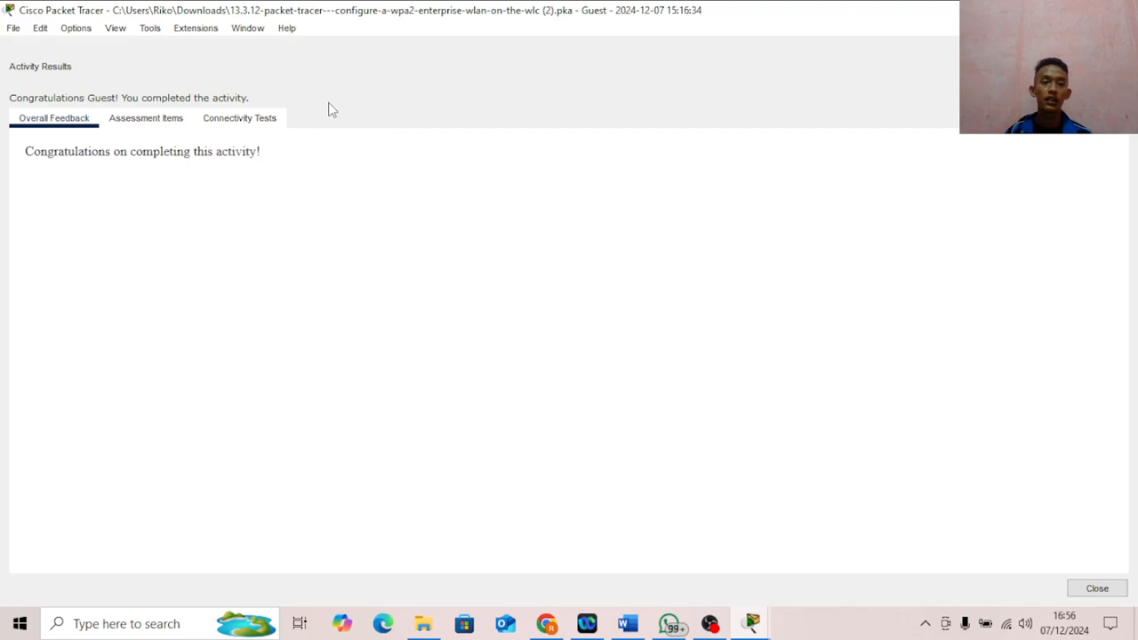
Step: Show the Assessment Items list in Activity Results, confirming all items correct with 29/29
{"action": "left_click", "coordinate": [157, 119]}
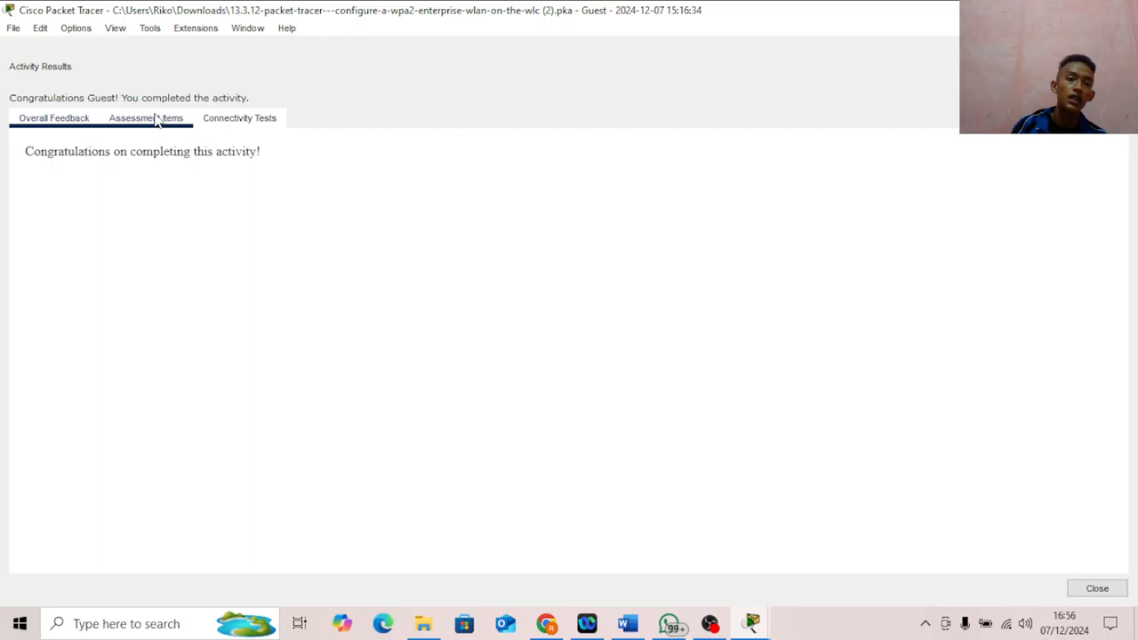
{"action": "mouse_move", "coordinate": [673, 627]}
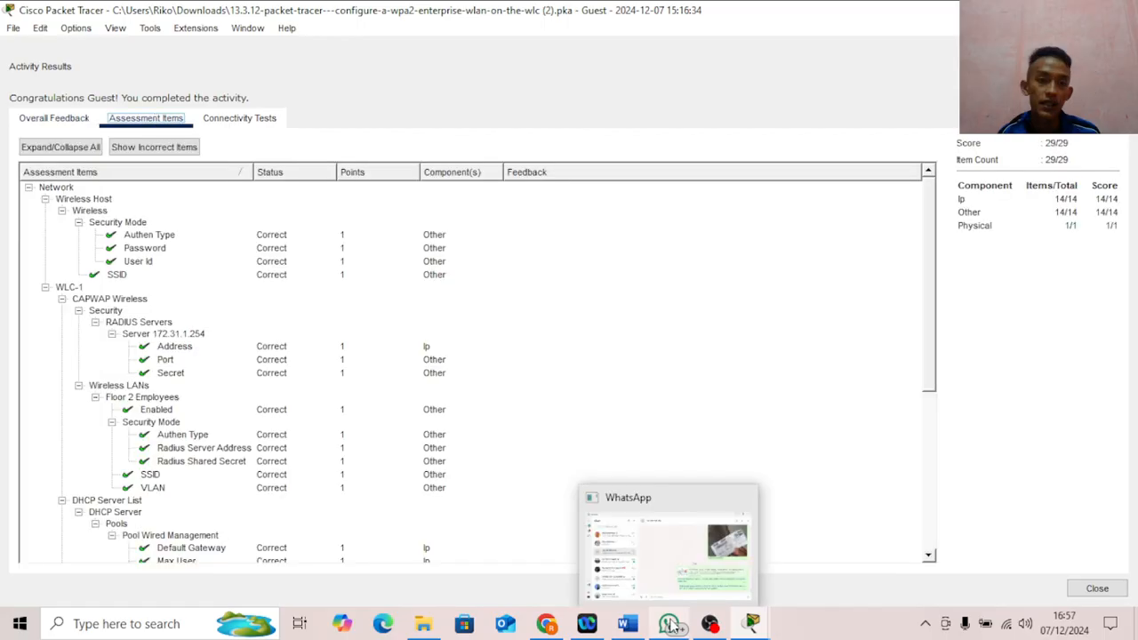